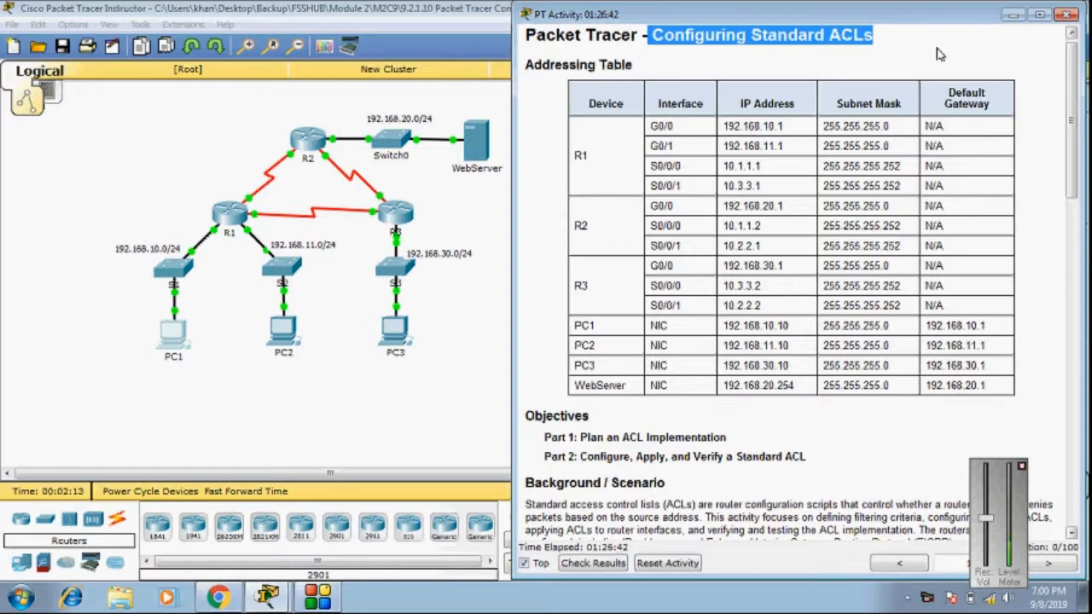
Step: Read the activity's Background / Scenario section and the Part 1 instructions on planning an ACL implementation
{"action": "left_click_drag", "start_coordinate": [1069, 77], "coordinate": [1077, 179]}
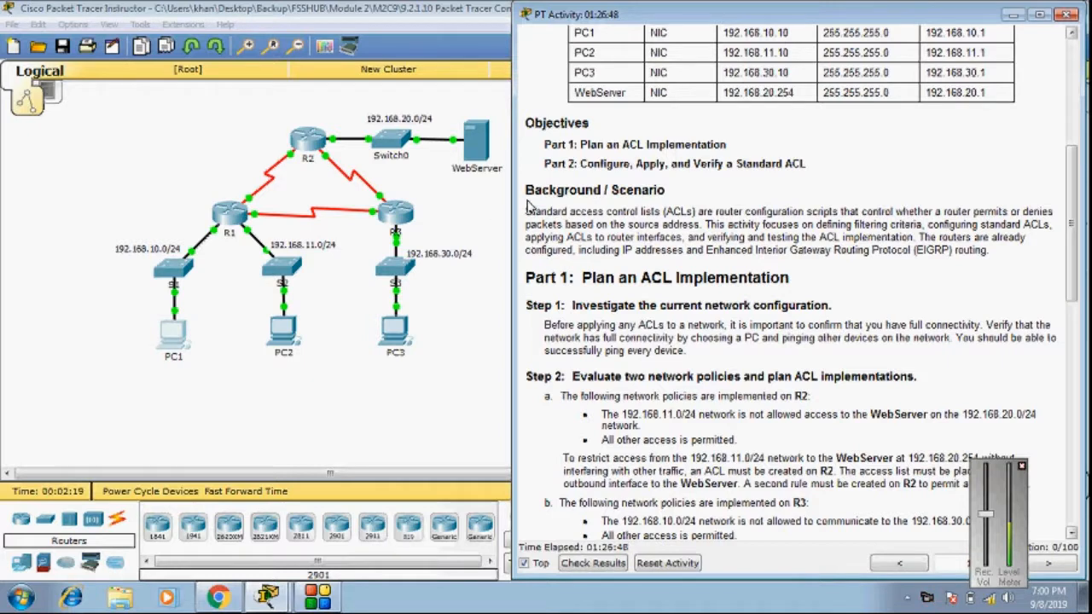
{"action": "left_click_drag", "start_coordinate": [526, 191], "coordinate": [1006, 251]}
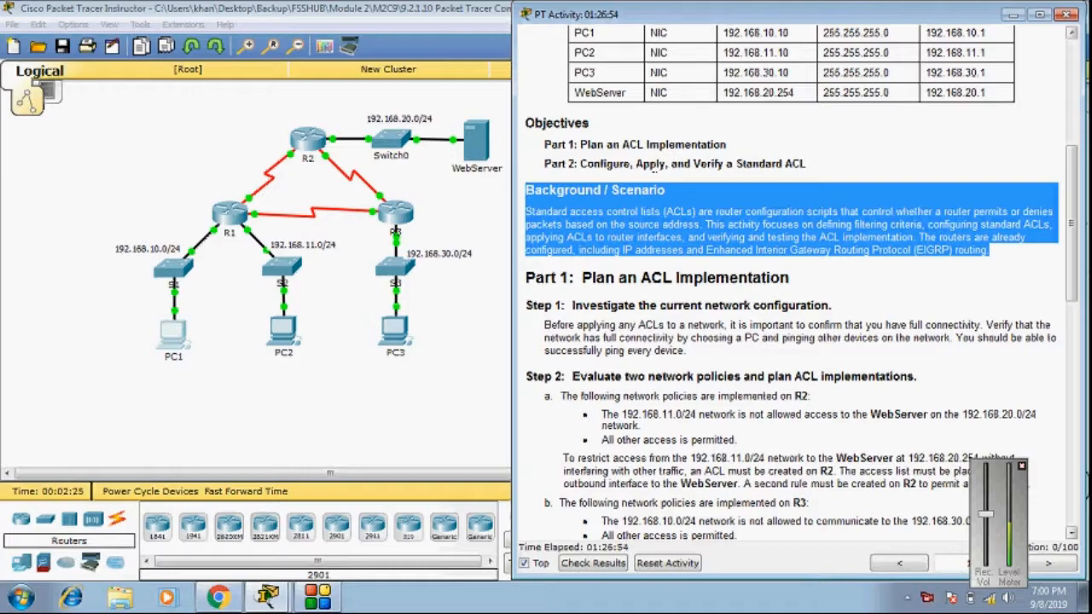
{"action": "left_click", "coordinate": [674, 170]}
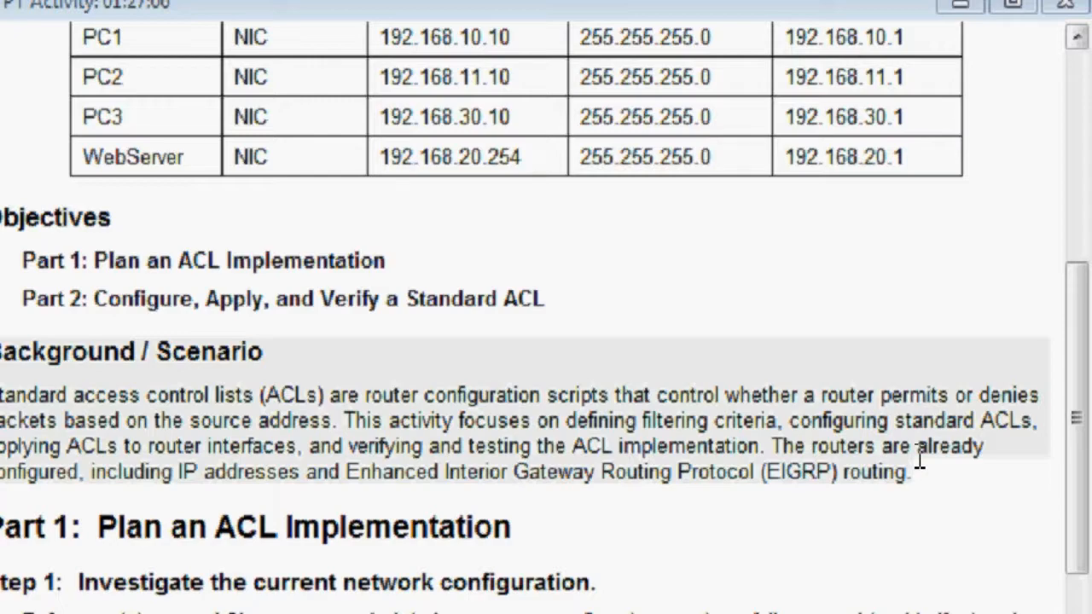
{"action": "scroll", "coordinate": [756, 463], "scroll_direction": "down", "scroll_amount": 1}
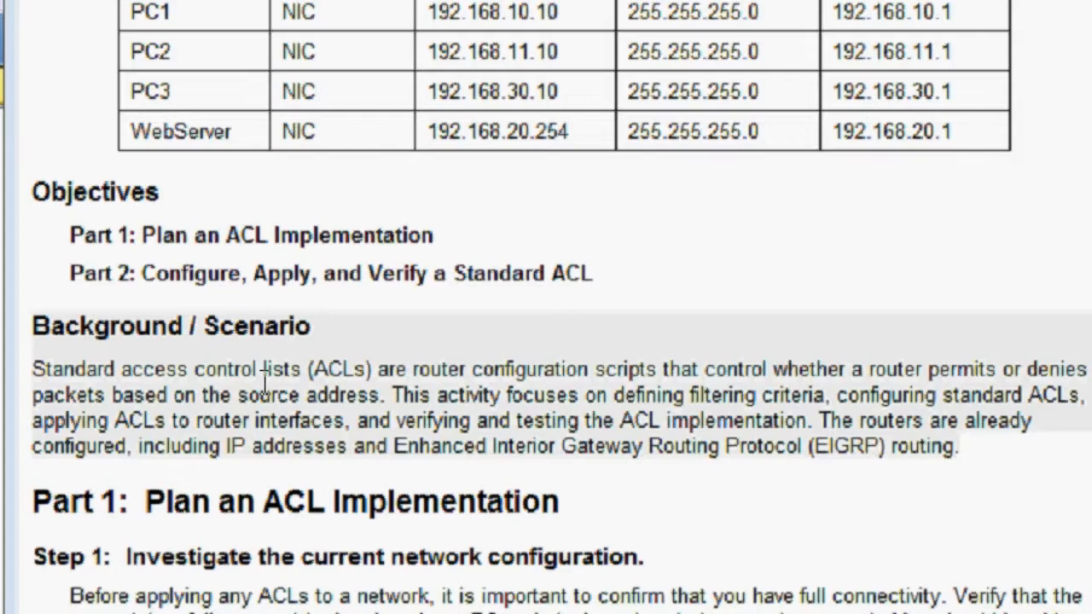
{"action": "scroll", "coordinate": [234, 444], "scroll_direction": "down", "scroll_amount": 2}
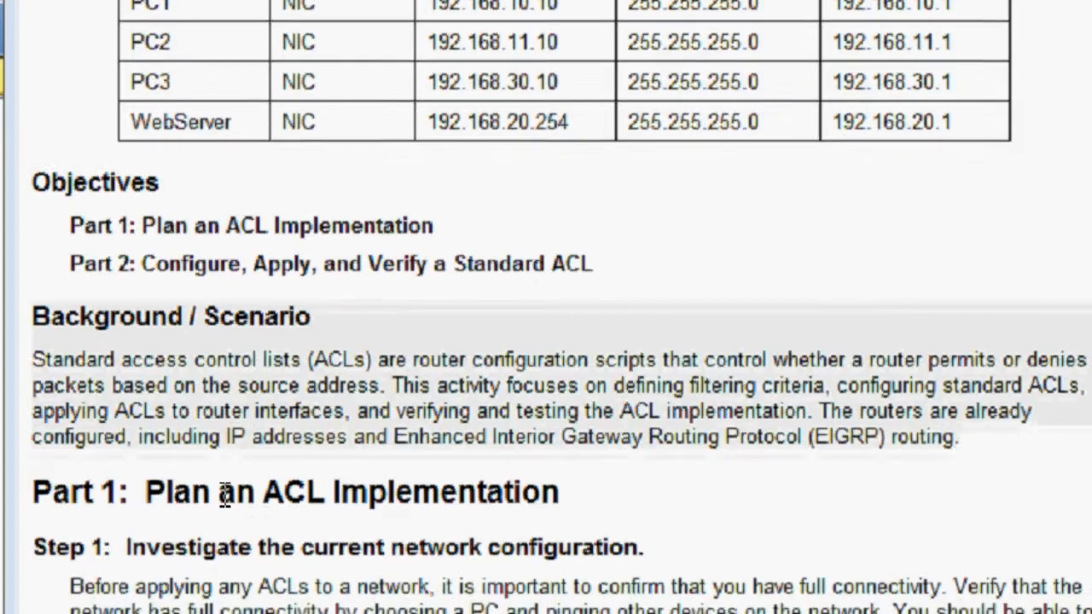
{"action": "scroll", "coordinate": [199, 474], "scroll_direction": "down", "scroll_amount": 5}
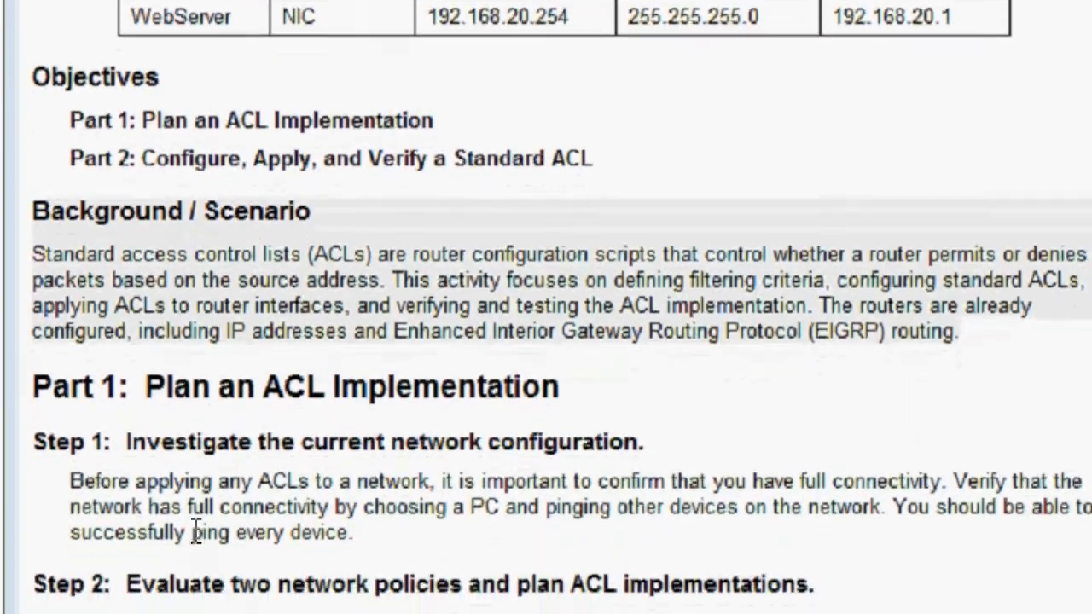
{"action": "scroll", "coordinate": [205, 522], "scroll_direction": "down", "scroll_amount": 1}
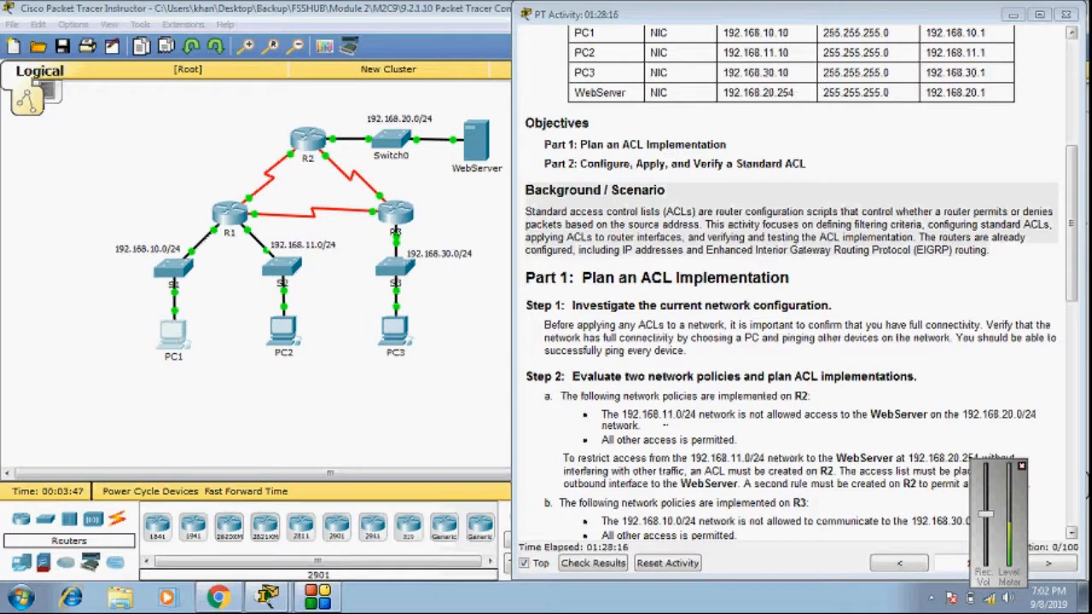
Step: Minimize the activity instructions, open PC1's command prompt and enter blank lines to move past the earlier output
{"action": "left_click", "coordinate": [1012, 14]}
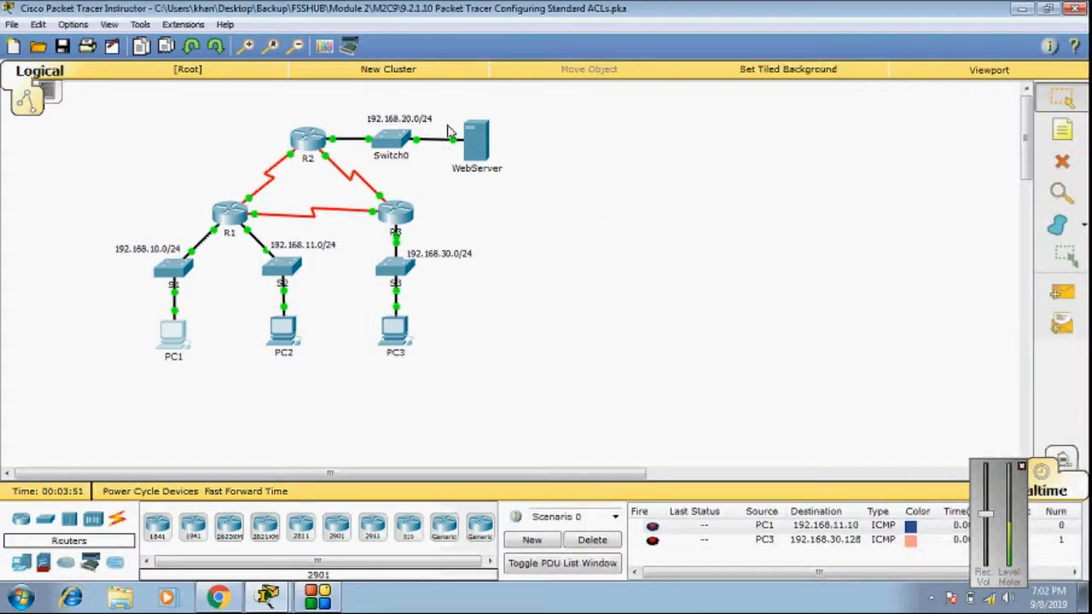
{"action": "left_click", "coordinate": [171, 337]}
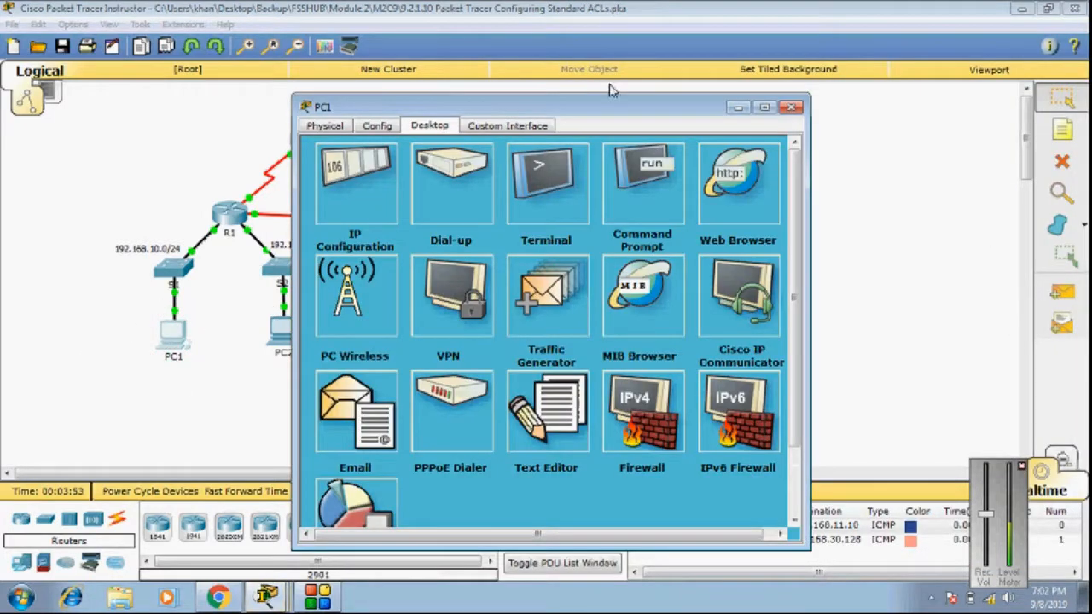
{"action": "left_click_drag", "start_coordinate": [534, 106], "coordinate": [763, 44]}
{"action": "left_click", "coordinate": [863, 127]}
{"action": "key", "text": "Return"}
{"action": "key", "text": "Return"}
{"action": "key", "text": "Return"}
{"action": "key", "text": "Return"}
{"action": "key", "text": "Return"}
{"action": "key", "text": "Return"}
{"action": "key", "text": "Return"}
{"action": "key", "text": "Return"}
{"action": "key", "text": "Return"}
{"action": "key", "text": "Return"}
{"action": "key", "text": "Return"}
{"action": "key", "text": "Return"}
{"action": "key", "text": "Return"}
{"action": "key", "text": "Return"}
{"action": "key", "text": "Return"}
{"action": "key", "text": "Return"}
{"action": "key", "text": "Return"}
{"action": "key", "text": "Return"}
{"action": "key", "text": "Return"}
{"action": "key", "text": "Return"}
{"action": "key", "text": "Return"}
{"action": "key", "text": "Return"}
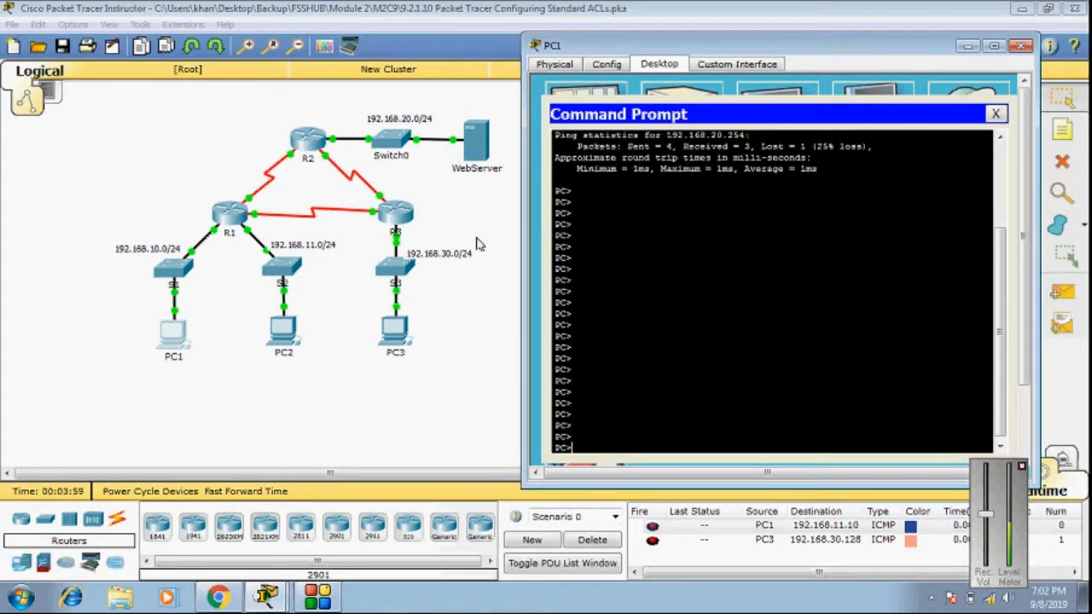
Step: Check the WebServer's IP address in the topology and ping 192.168.20.254 from PC1's command prompt
{"action": "left_click", "coordinate": [467, 147]}
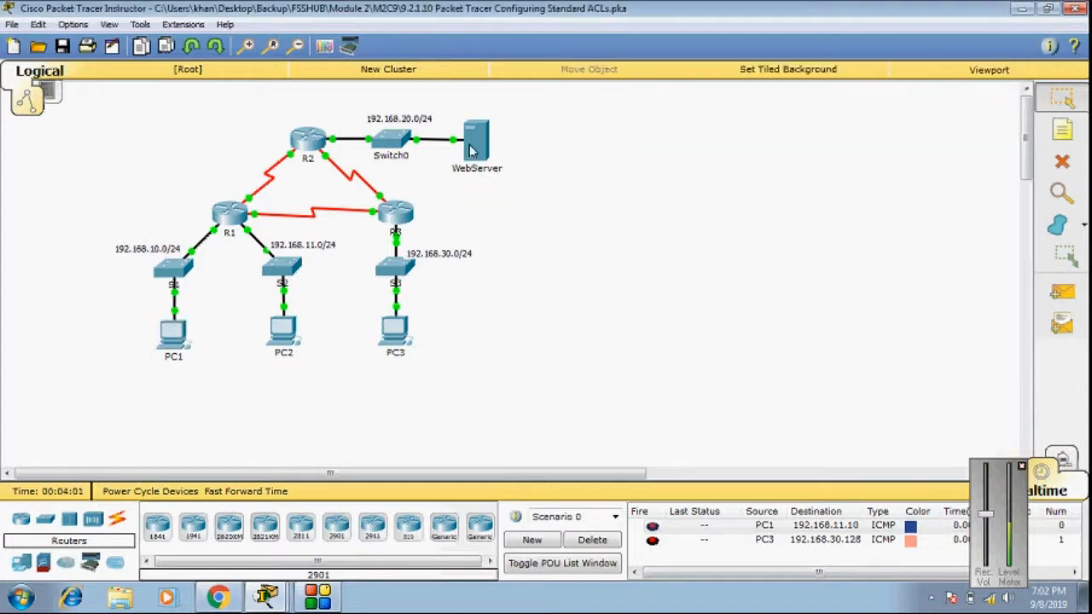
{"action": "mouse_move", "coordinate": [468, 147]}
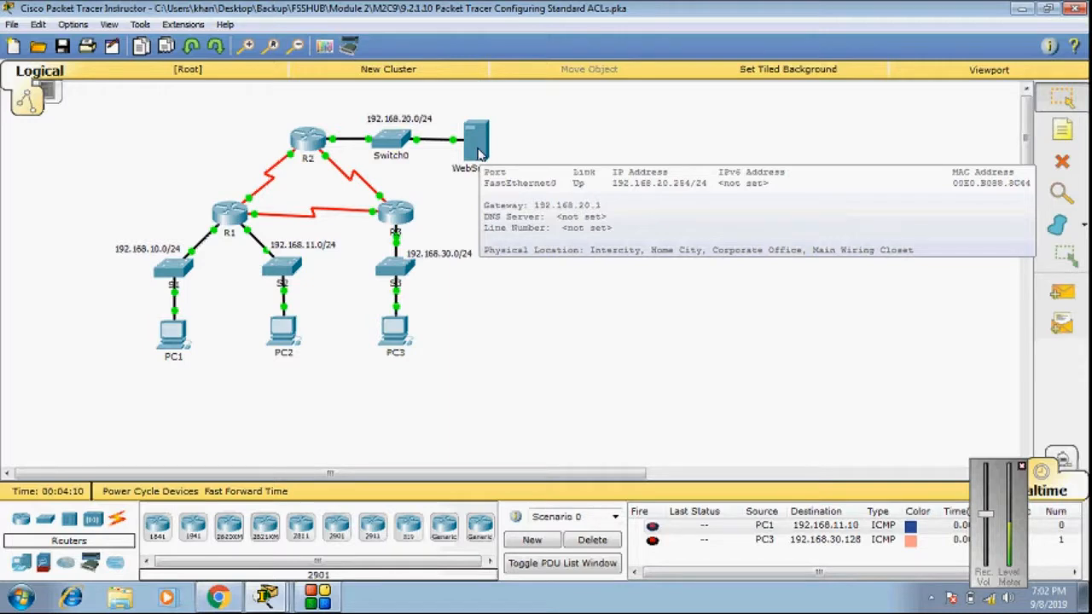
{"action": "left_click", "coordinate": [173, 333]}
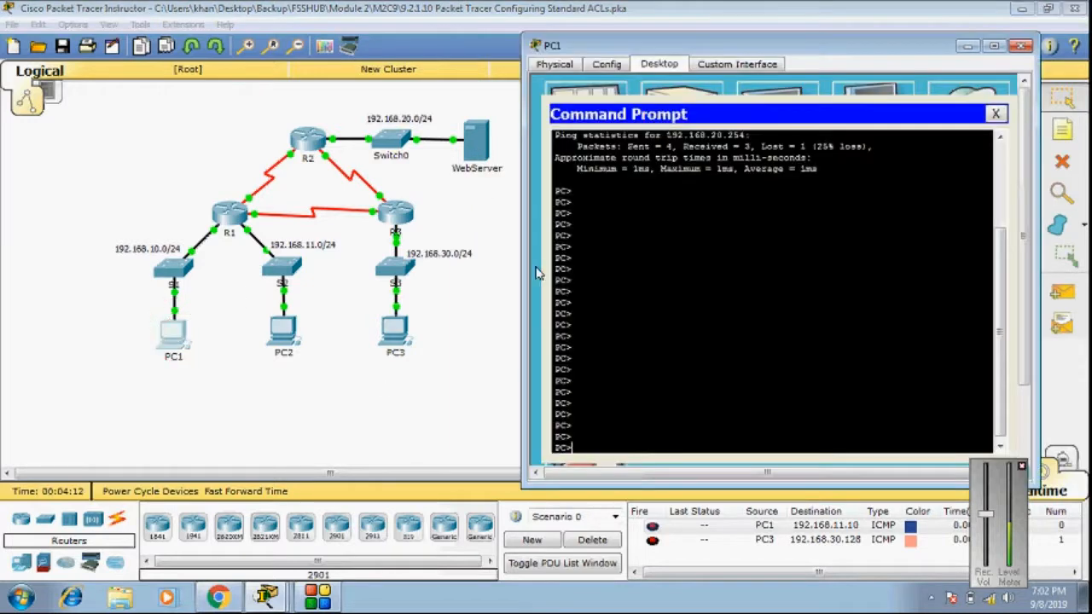
{"action": "type", "text": "ping 19"}
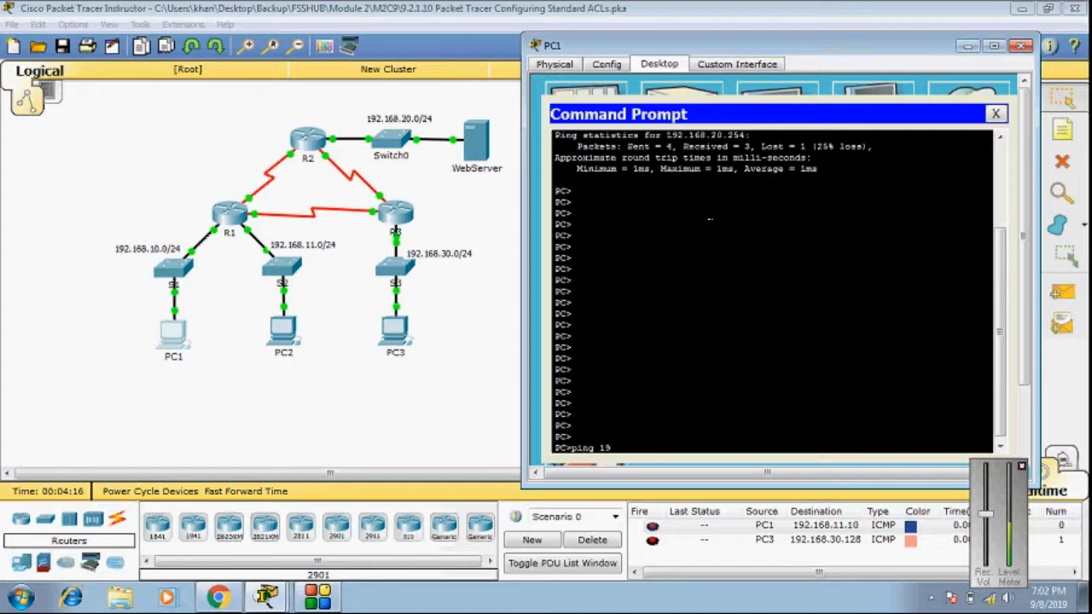
{"action": "type", "text": "2.168.20.254"}
{"action": "key", "text": "Return"}
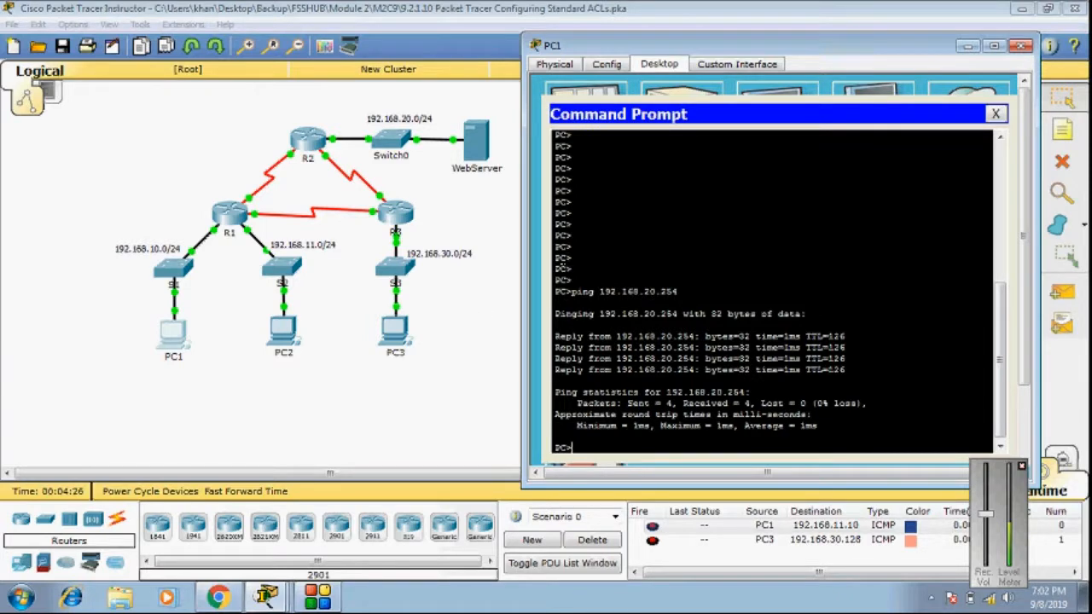
Step: Check PC3's IP address in the topology and ping 192.168.30.10 from PC1's command prompt
{"action": "left_click", "coordinate": [433, 347]}
{"action": "mouse_move", "coordinate": [395, 334]}
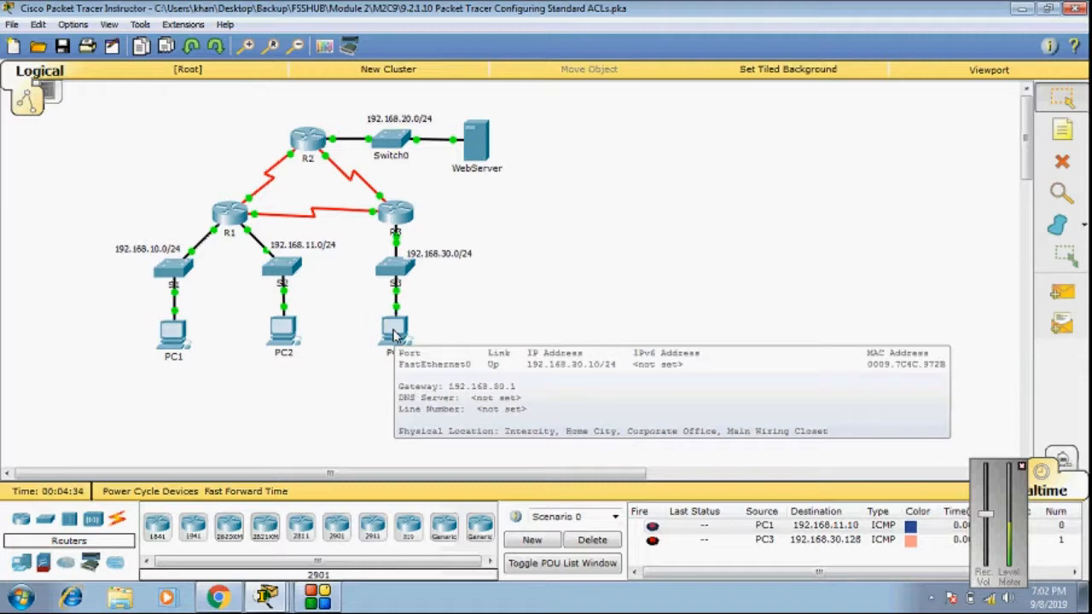
{"action": "left_click", "coordinate": [395, 334]}
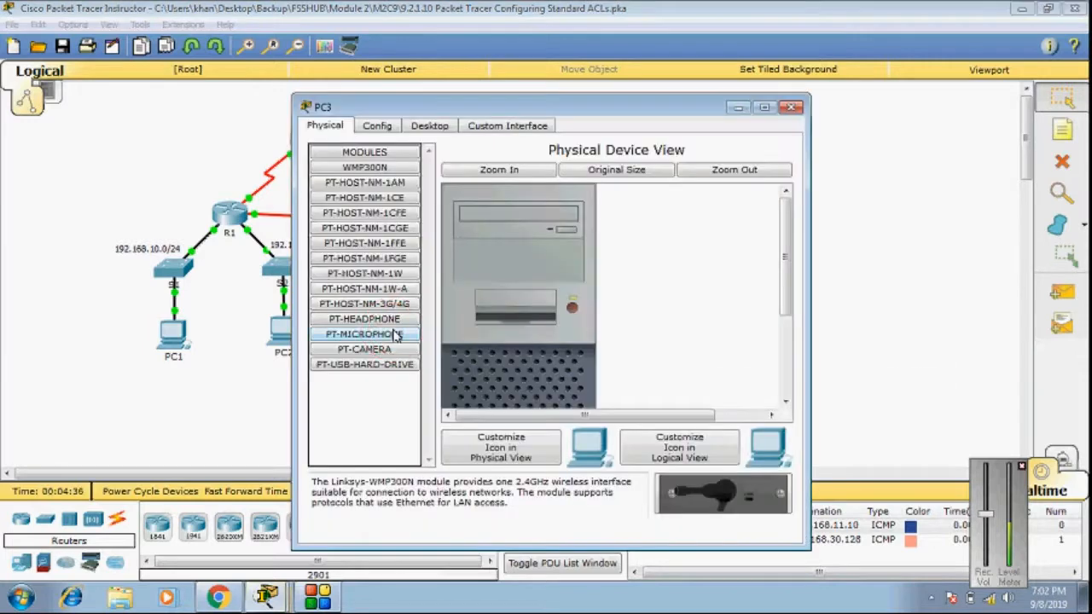
{"action": "left_click", "coordinate": [793, 107]}
{"action": "left_click", "coordinate": [175, 333]}
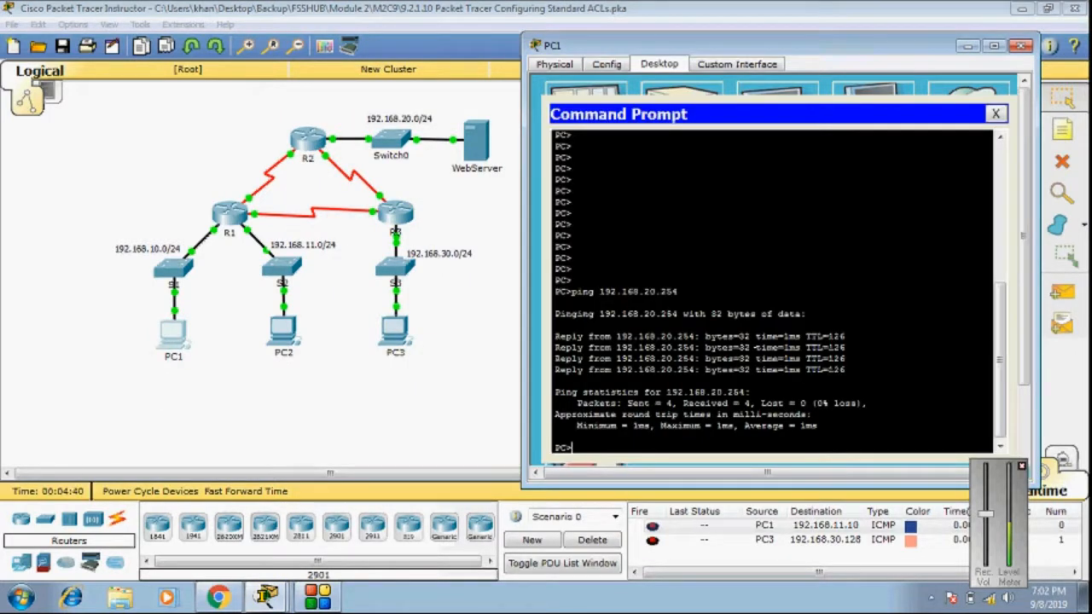
{"action": "type", "text": "ping 192.168.30.10"}
{"action": "key", "text": "Return"}
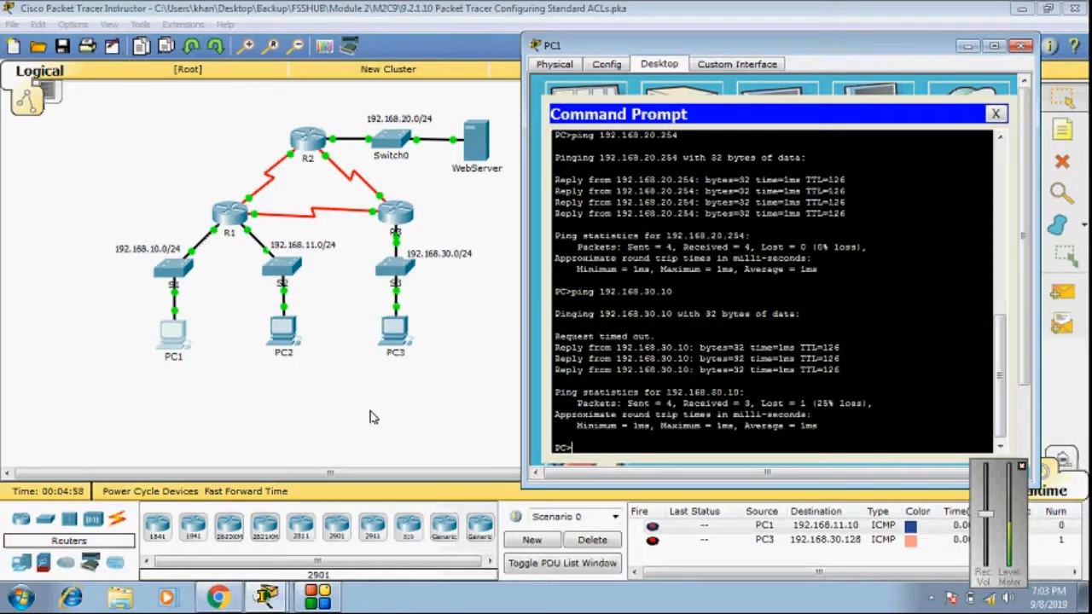
Step: Check PC2's IP address in the topology and ping 192.168.11.10 from PC1's command prompt
{"action": "left_click", "coordinate": [331, 377]}
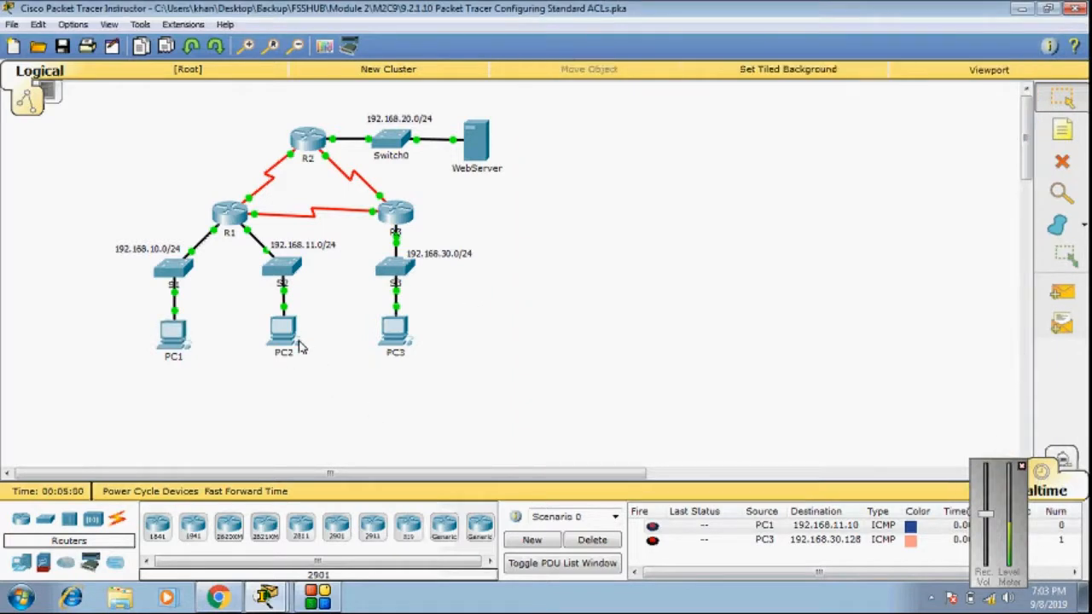
{"action": "mouse_move", "coordinate": [275, 341]}
{"action": "left_click", "coordinate": [170, 341]}
{"action": "type", "text": "ping 192."}
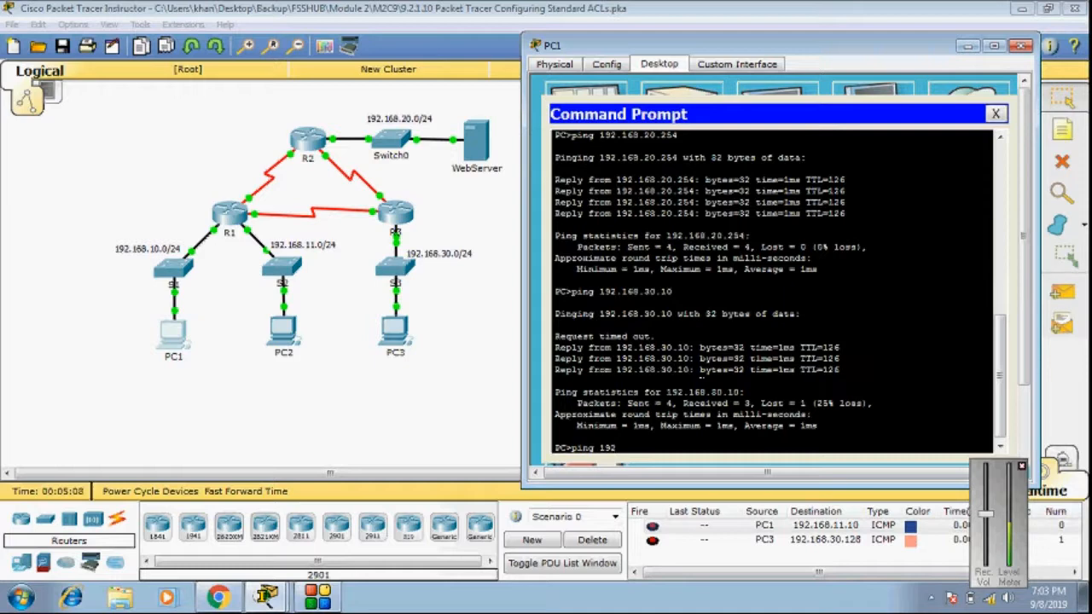
{"action": "type", "text": "168.11.10"}
{"action": "key", "text": "Return"}
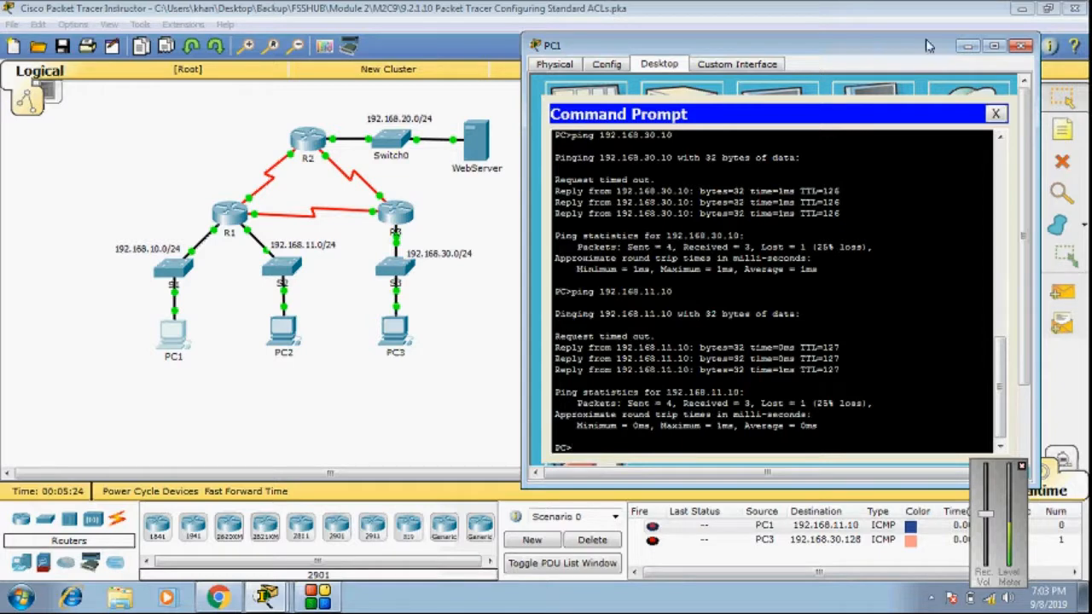
Step: Minimize PC1's window and read the Step 2 network policies for R2 in the activity instructions
{"action": "left_click", "coordinate": [965, 48]}
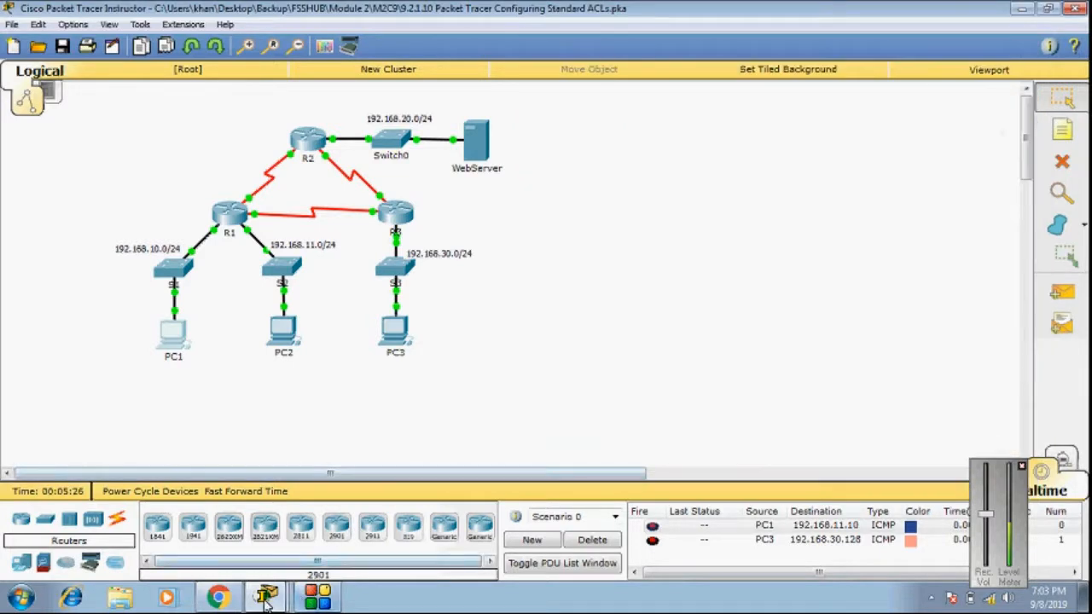
{"action": "left_click", "coordinate": [178, 538]}
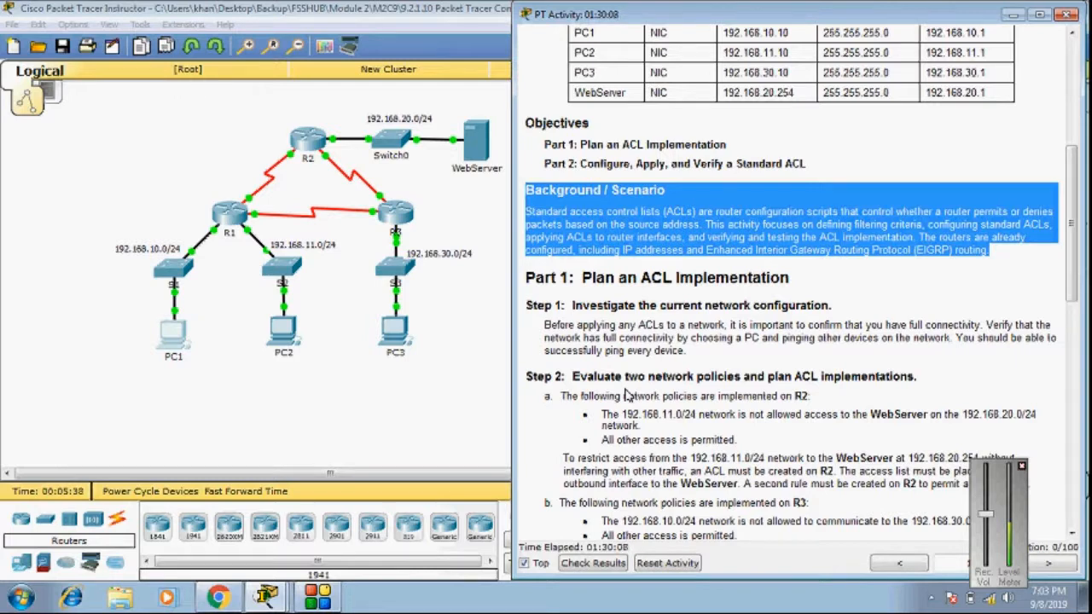
{"action": "left_click_drag", "start_coordinate": [561, 396], "coordinate": [812, 397]}
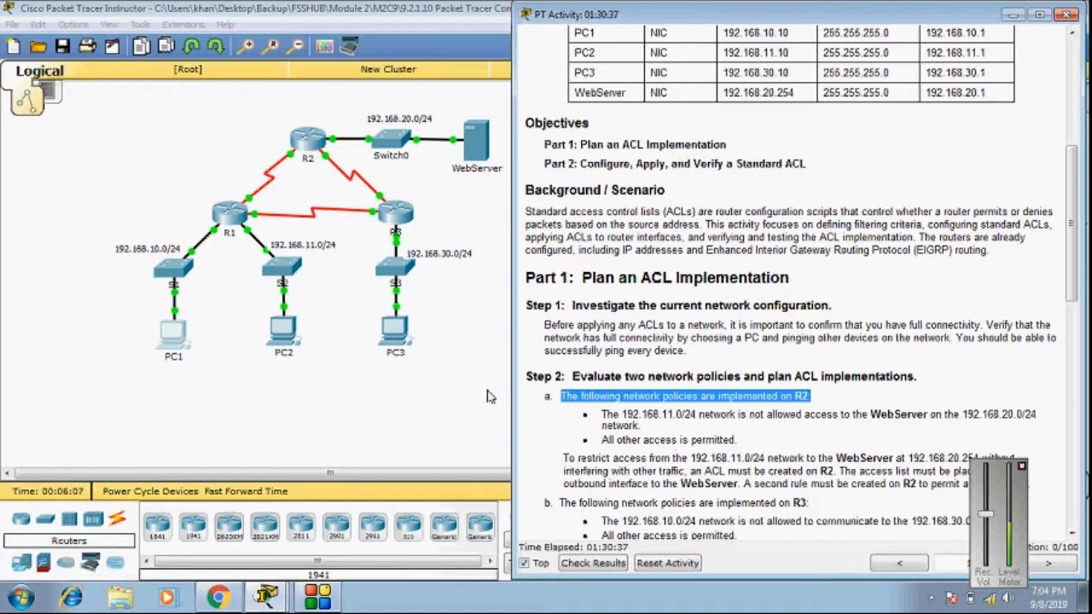
{"action": "left_click", "coordinate": [356, 357]}
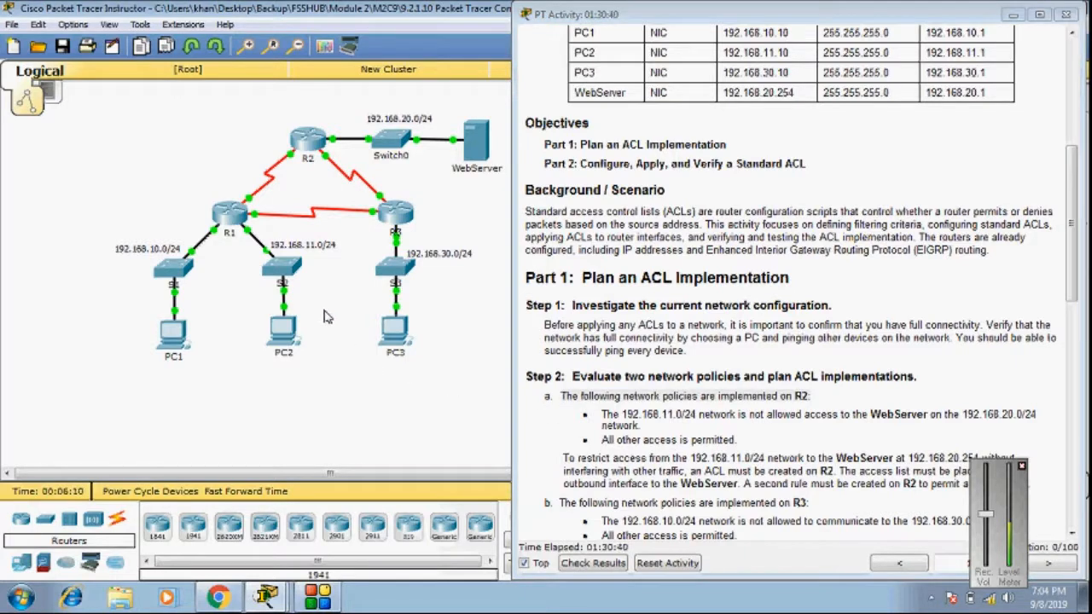
{"action": "left_click", "coordinate": [1013, 14]}
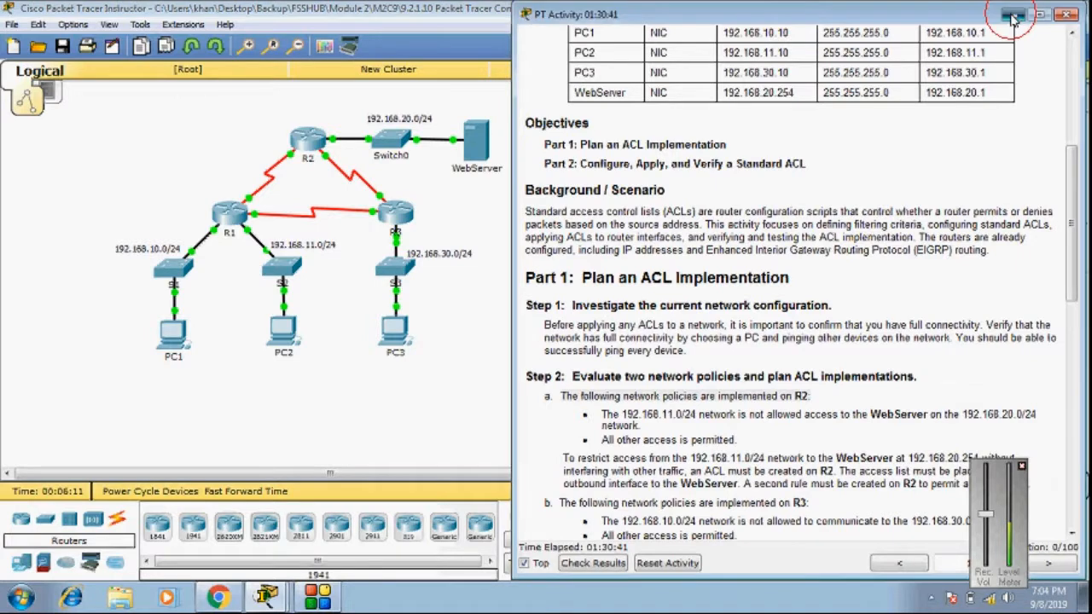
{"action": "left_click_drag", "start_coordinate": [242, 232], "coordinate": [312, 335]}
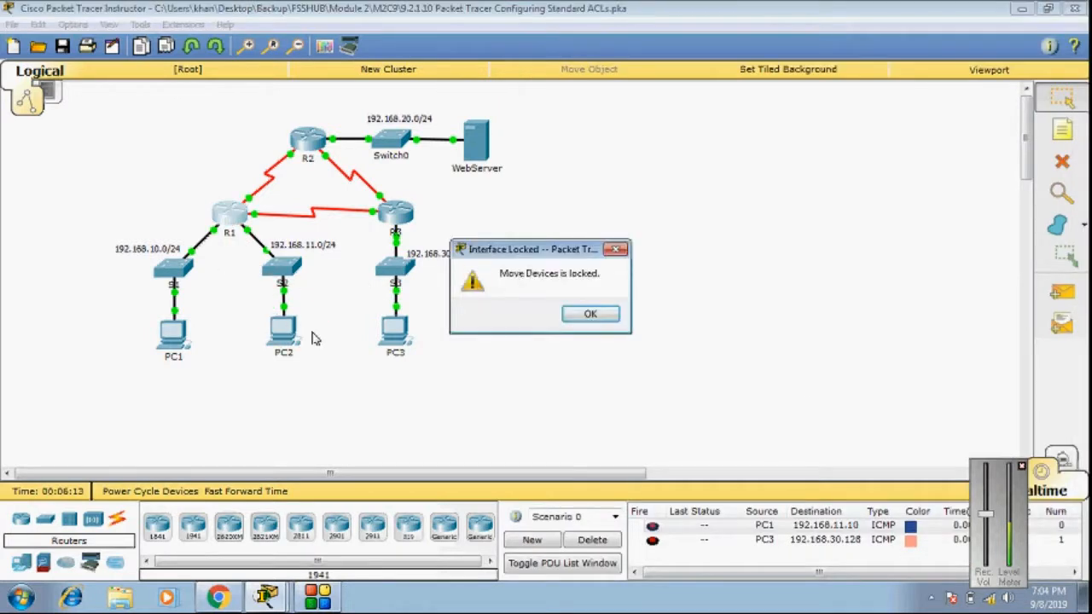
{"action": "left_click", "coordinate": [590, 314]}
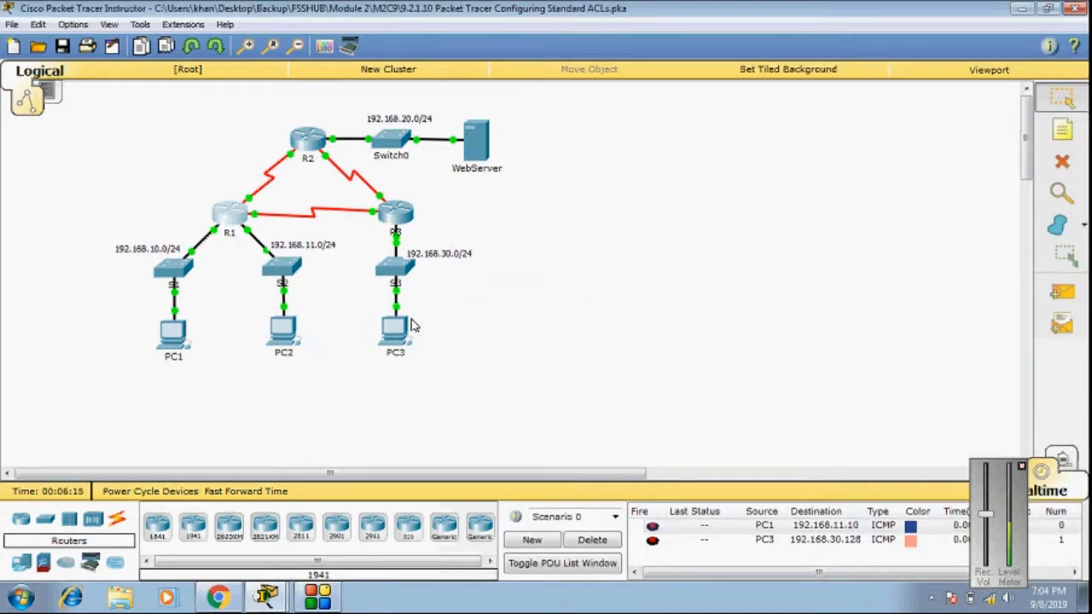
{"action": "left_click", "coordinate": [310, 262]}
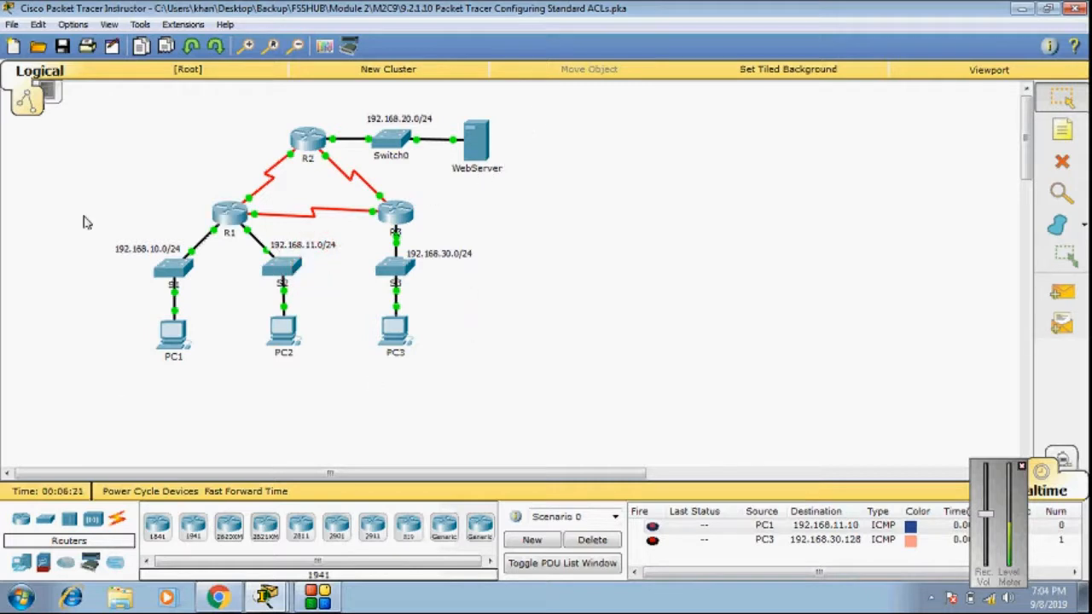
Step: Open PC2's command prompt and ping the WebServer at 192.168.20.254
{"action": "left_click", "coordinate": [284, 337]}
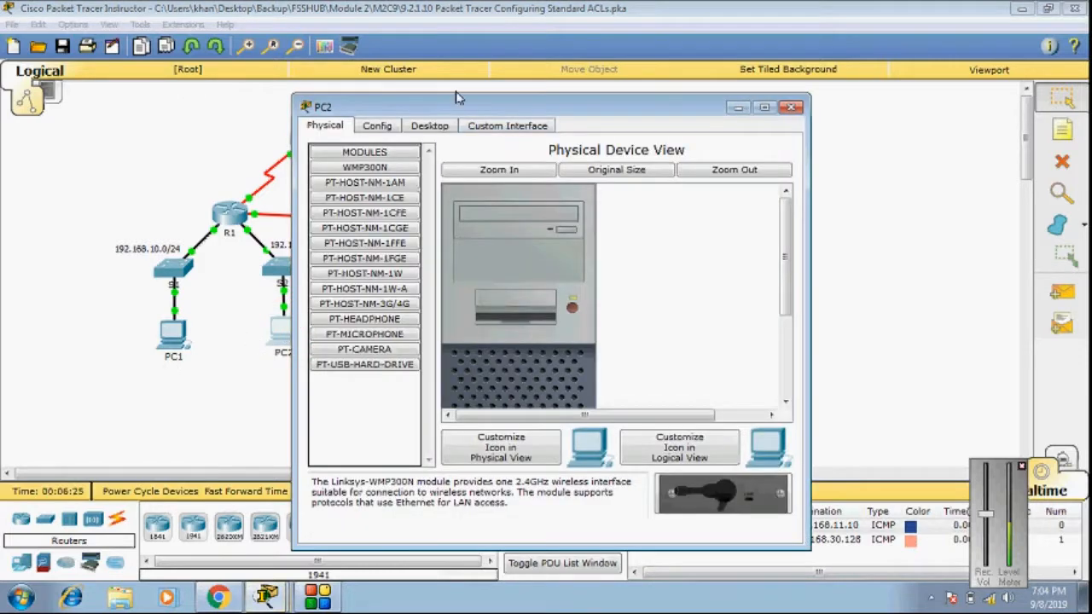
{"action": "left_click_drag", "start_coordinate": [452, 107], "coordinate": [608, 96]}
{"action": "left_click", "coordinate": [582, 113]}
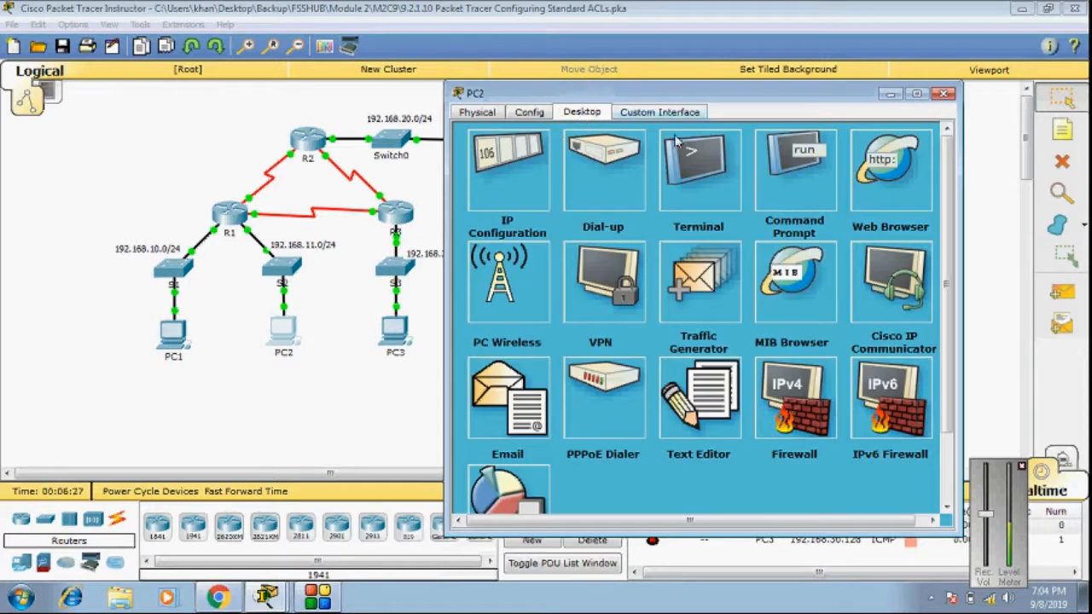
{"action": "left_click", "coordinate": [789, 176]}
{"action": "type", "text": "ping"}
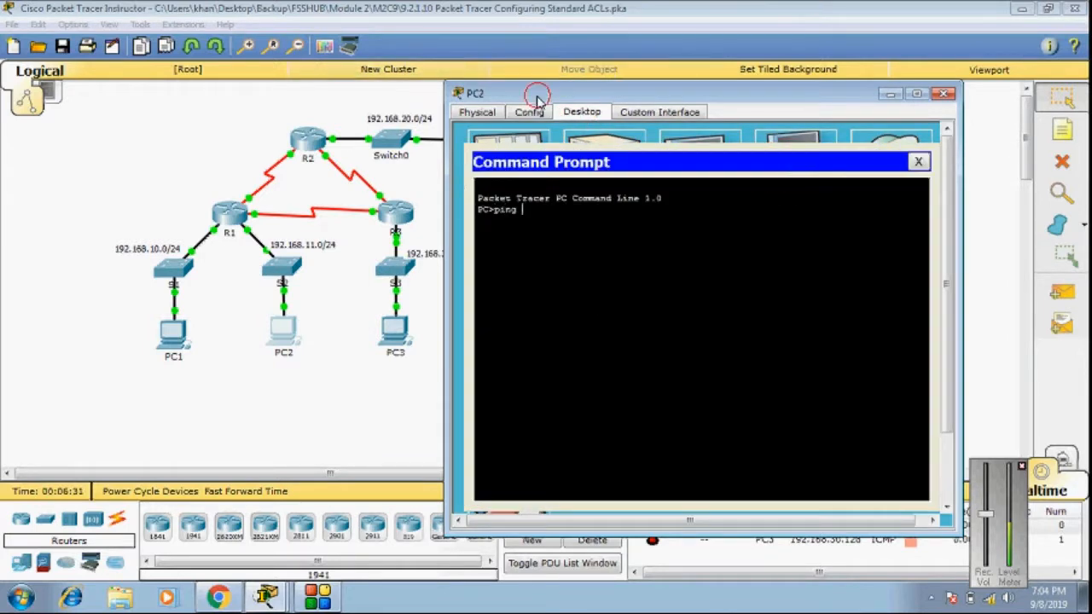
{"action": "left_click_drag", "start_coordinate": [537, 96], "coordinate": [616, 94]}
{"action": "type", "text": "19"}
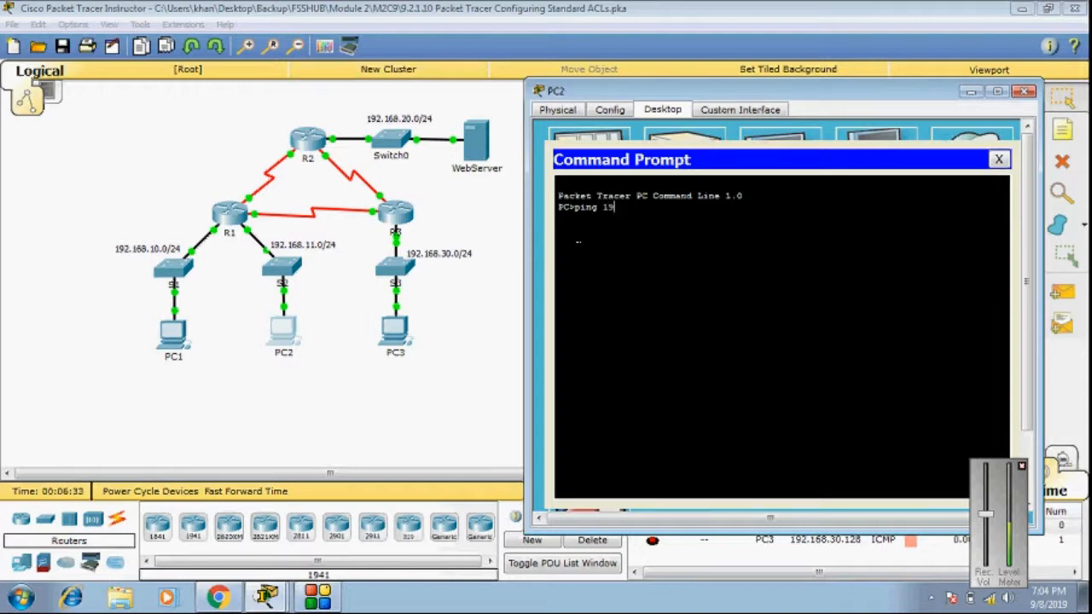
{"action": "type", "text": "2.168.20.254"}
{"action": "key", "text": "Return"}
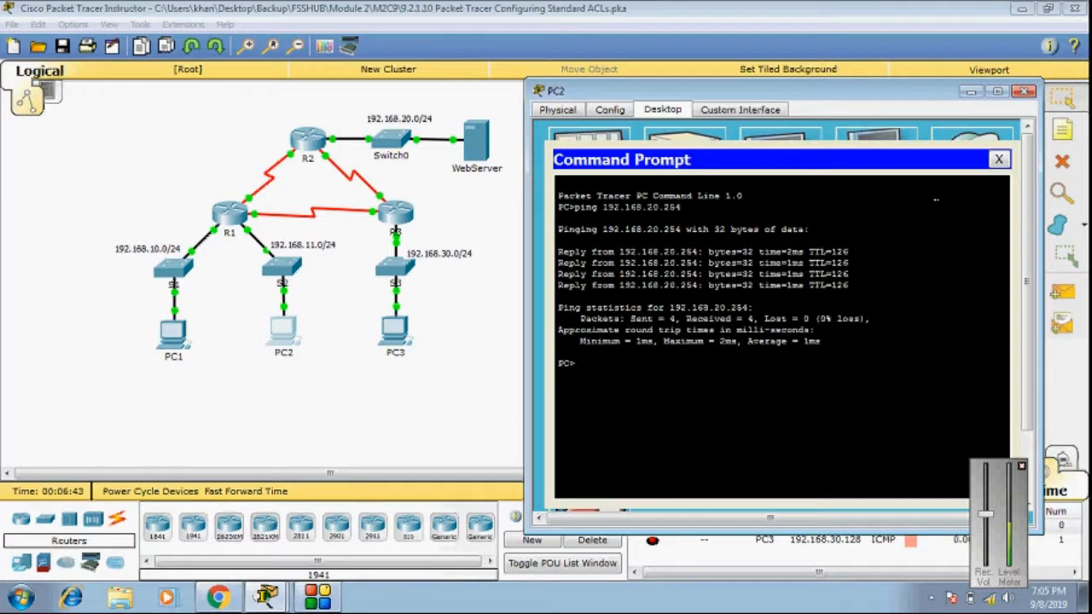
Step: Close PC2's command prompt and window, and read the R2 and R3 network policies in the activity instructions
{"action": "left_click", "coordinate": [998, 159]}
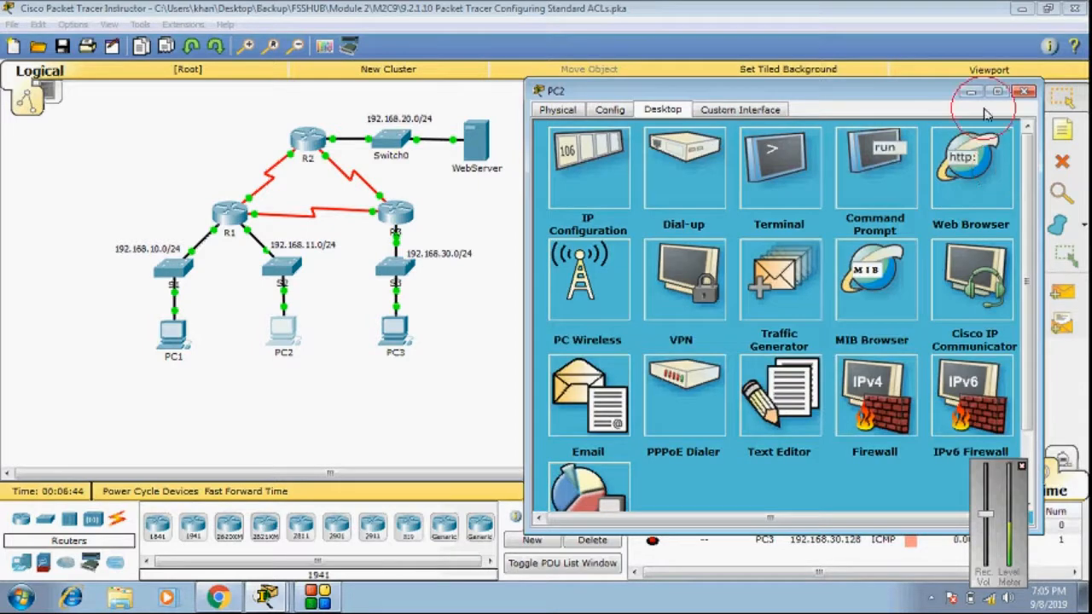
{"action": "left_click", "coordinate": [1024, 93]}
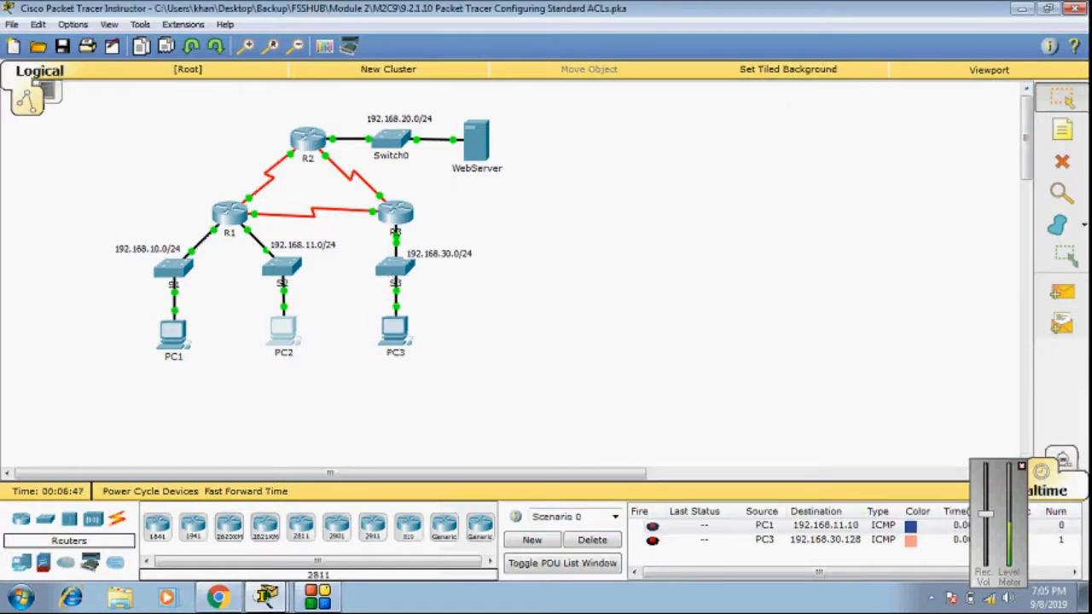
{"action": "left_click", "coordinate": [186, 536]}
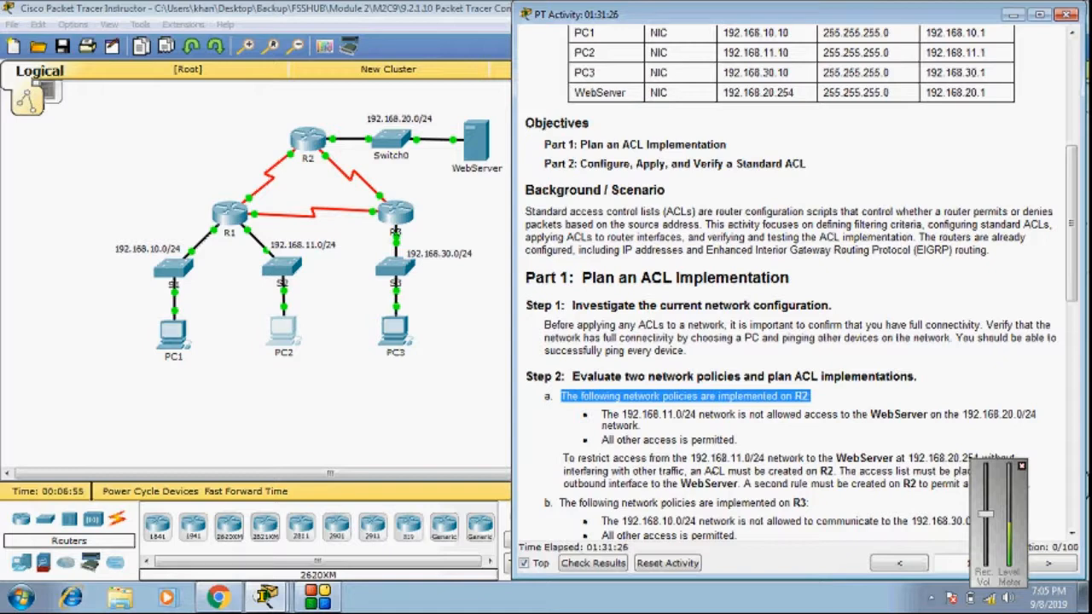
{"action": "left_click_drag", "start_coordinate": [1077, 281], "coordinate": [1082, 325]}
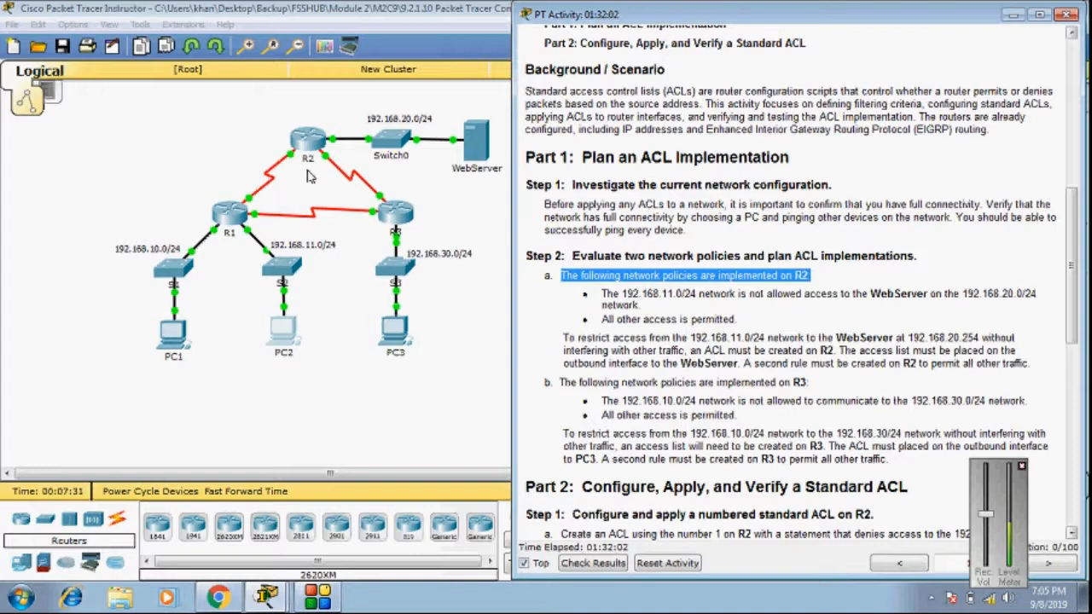
Step: Mark out the 192.168.11.0/24, 192.168.10.0/24, 192.168.30.0/24 and 192.168.20.0/24 networks one after another in the topology
{"action": "left_click_drag", "start_coordinate": [245, 373], "coordinate": [351, 226]}
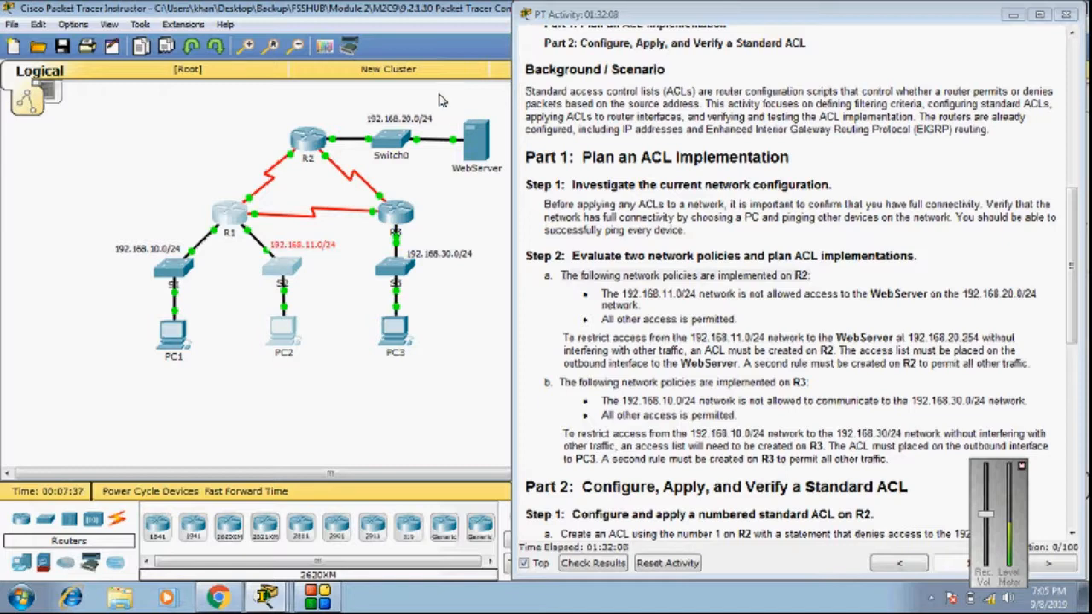
{"action": "left_click", "coordinate": [448, 105]}
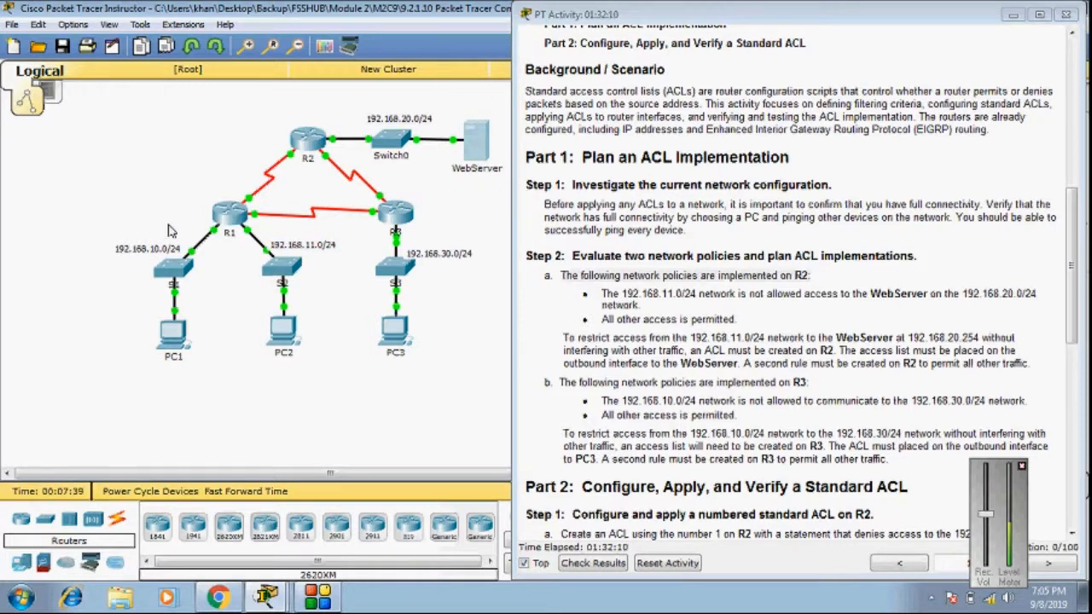
{"action": "left_click_drag", "start_coordinate": [83, 188], "coordinate": [226, 386]}
{"action": "left_click_drag", "start_coordinate": [341, 385], "coordinate": [518, 186]}
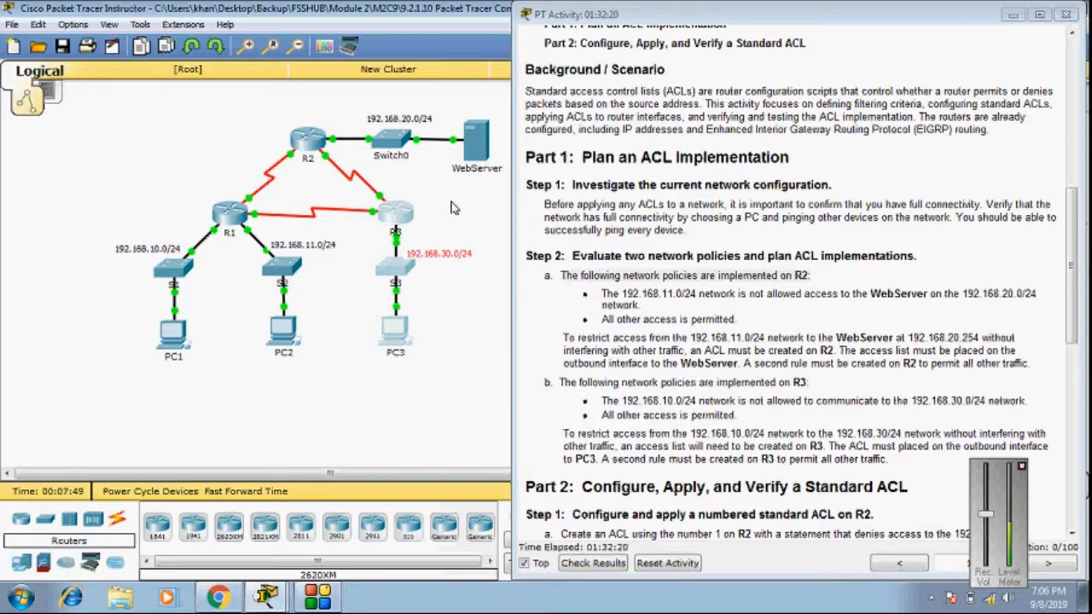
{"action": "left_click", "coordinate": [337, 157]}
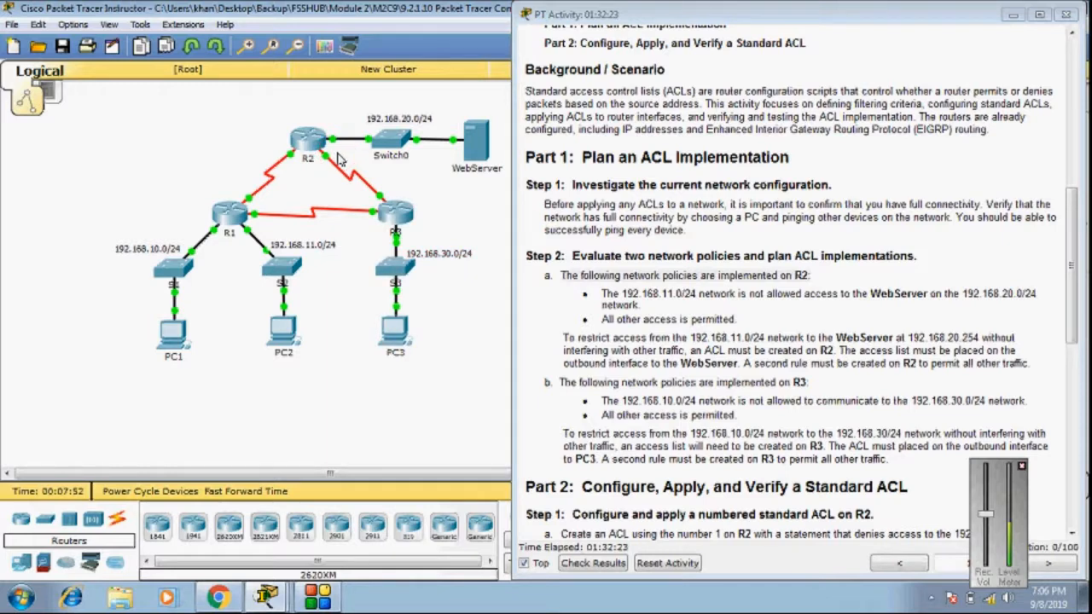
{"action": "left_click_drag", "start_coordinate": [312, 111], "coordinate": [507, 176]}
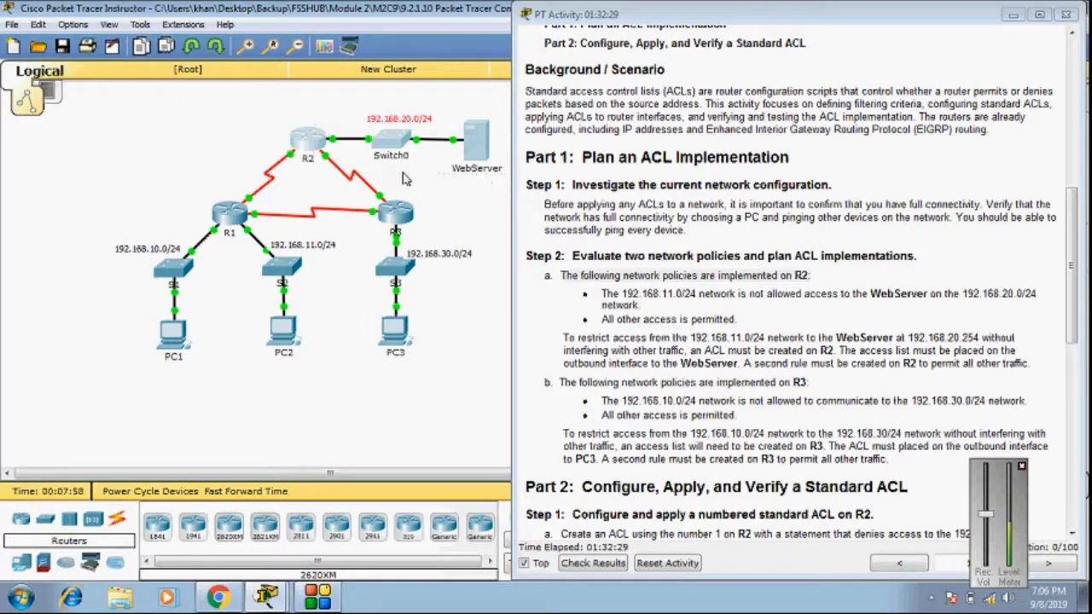
{"action": "left_click", "coordinate": [293, 113]}
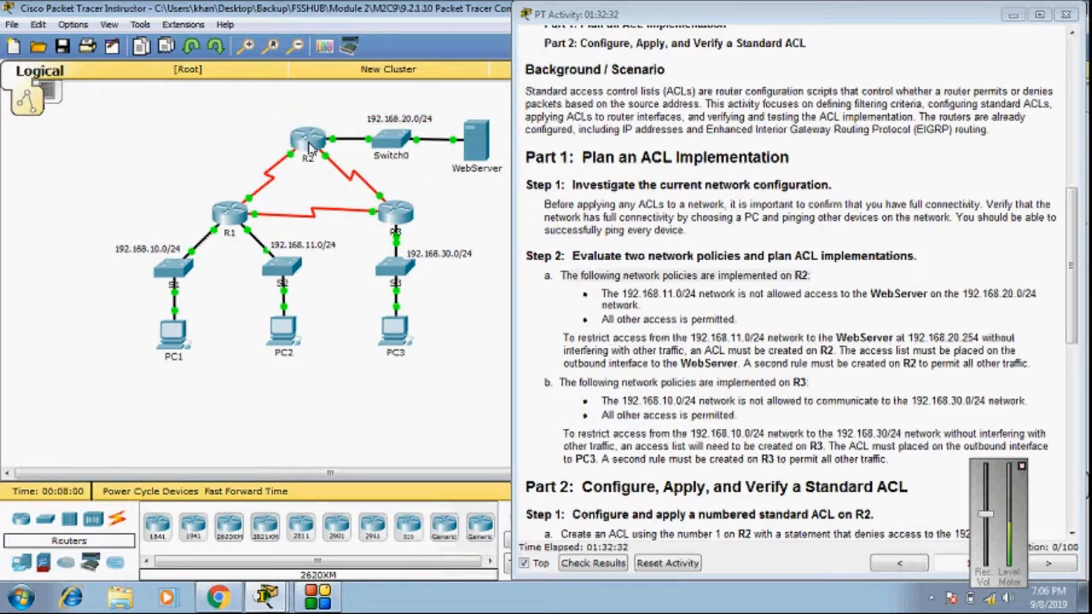
Step: Open R2's command line interface beside the activity instructions and bring up its user EXEC prompt
{"action": "left_click", "coordinate": [312, 146]}
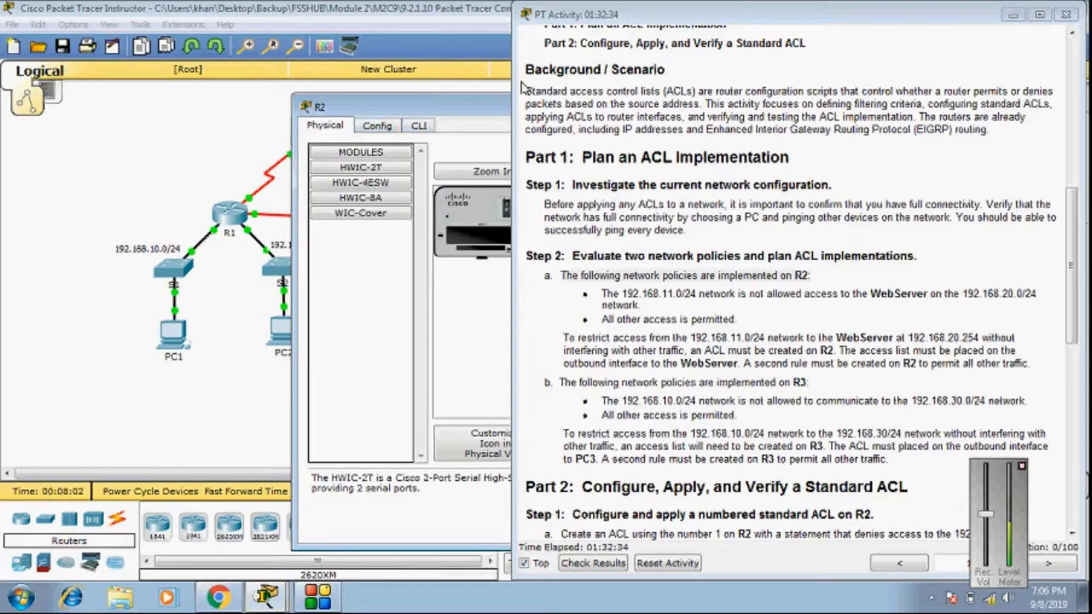
{"action": "left_click_drag", "start_coordinate": [452, 114], "coordinate": [159, 78]}
{"action": "left_click", "coordinate": [125, 92]}
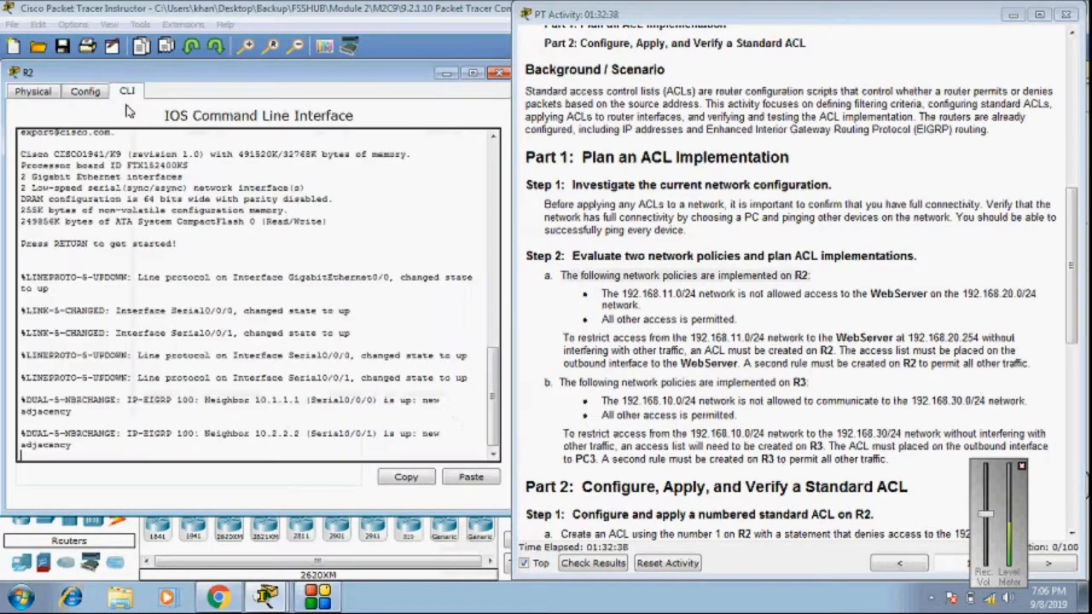
{"action": "key", "text": "Return"}
{"action": "key", "text": "Return"}
{"action": "key", "text": "Return"}
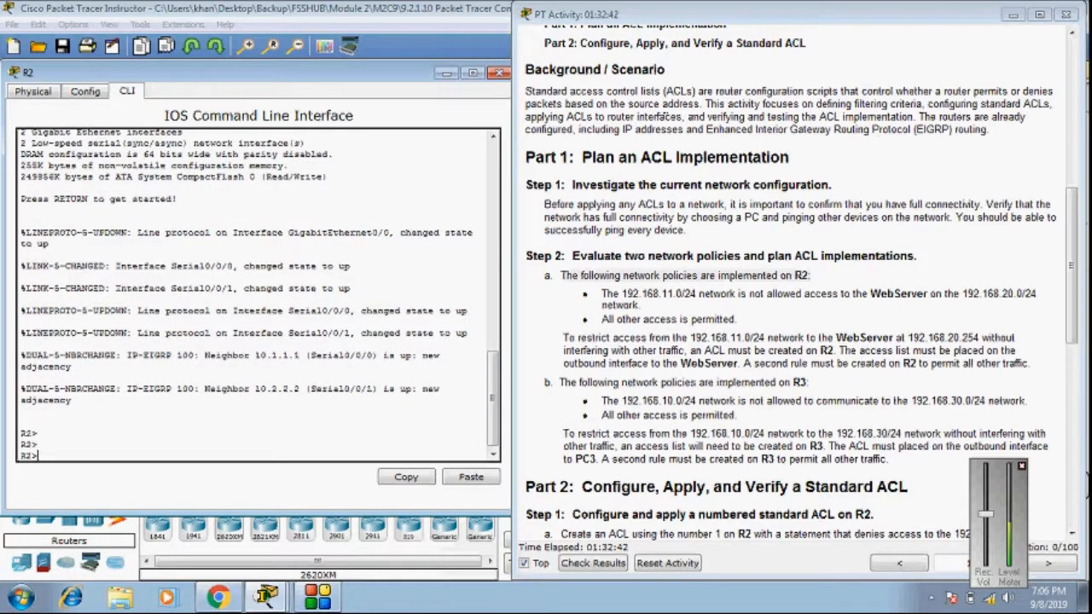
Step: Enter privileged mode on R2 with enable, and enter global configuration mode with configure terminal
{"action": "type", "text": "en"}
{"action": "key", "text": "Tab"}
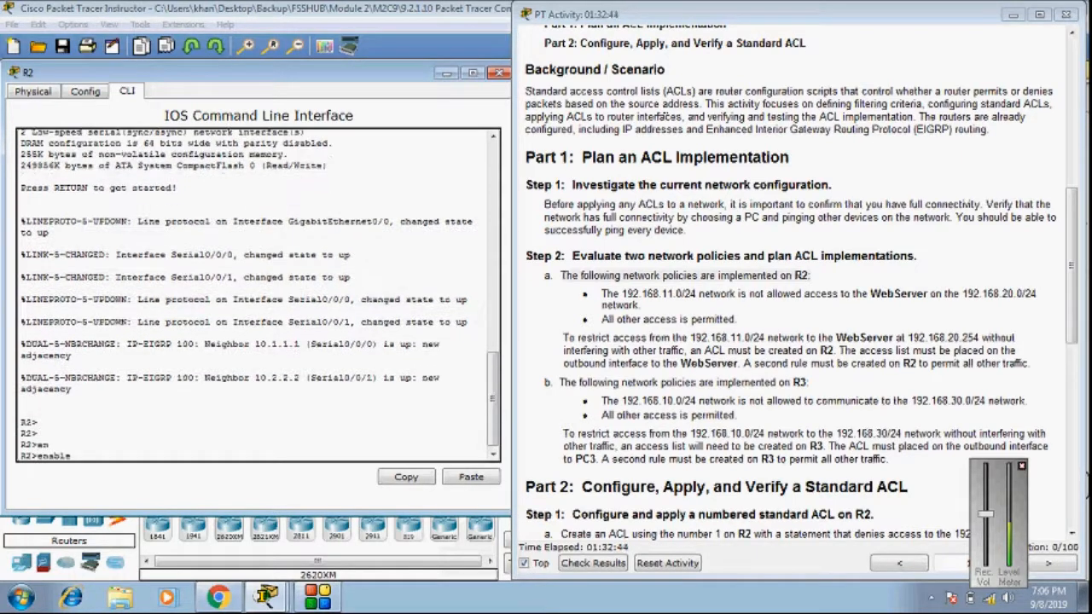
{"action": "key", "text": "Return"}
{"action": "type", "text": "conf"}
{"action": "key", "text": "Tab"}
{"action": "type", "text": "t"}
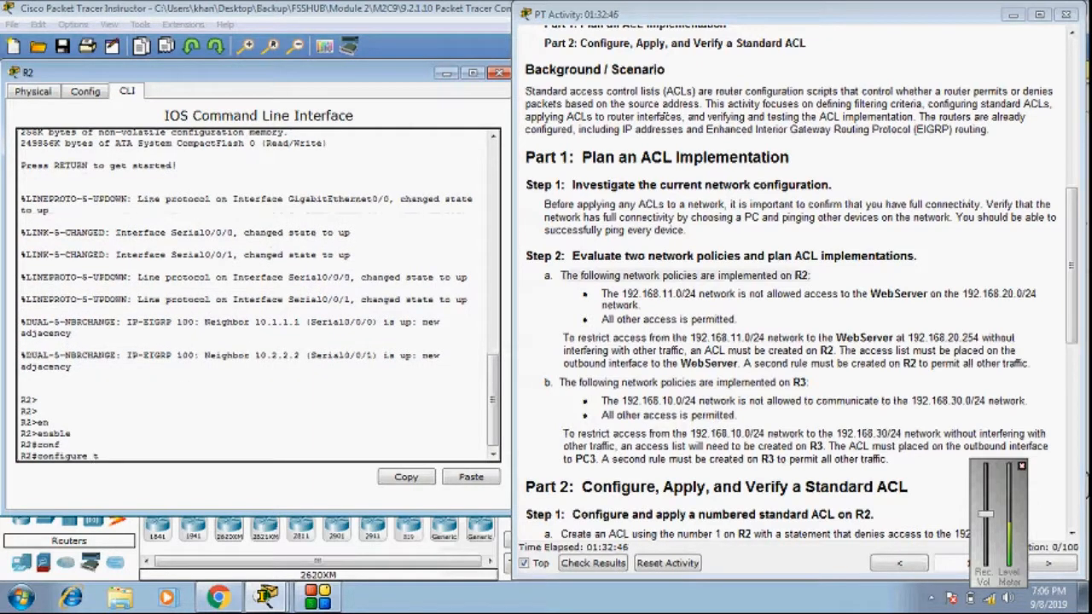
{"action": "type", "text": "er"}
{"action": "key", "text": "Tab"}
{"action": "key", "text": "Return"}
{"action": "key", "text": "Return"}
Step: Begin an access-list 1 deny statement on R2, consulting the inline help for the list number ranges and actions
{"action": "type", "text": "a"}
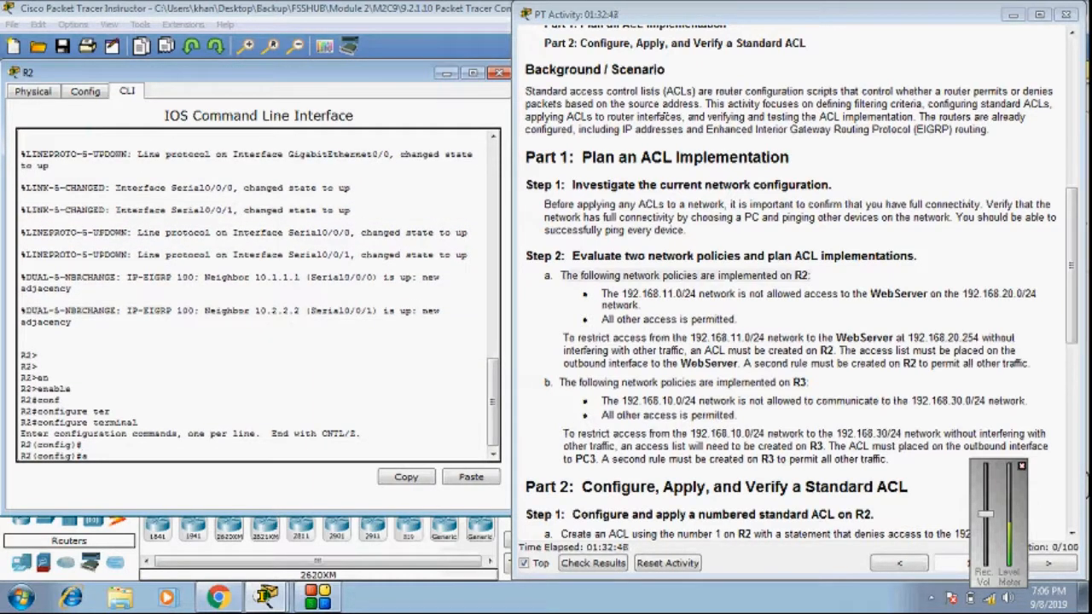
{"action": "type", "text": "cc"}
{"action": "key", "text": "Tab"}
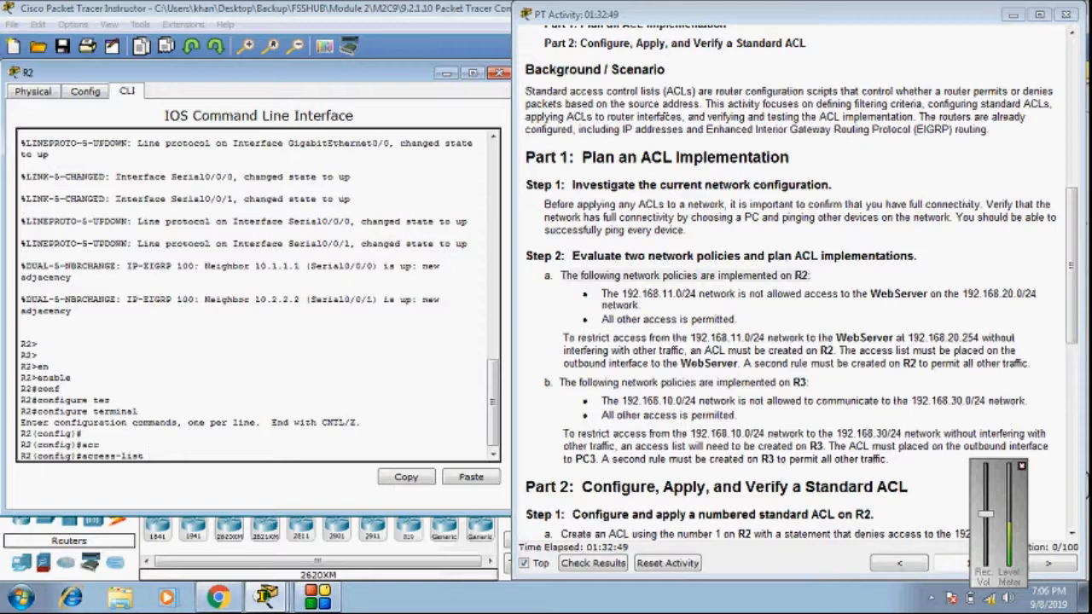
{"action": "type", "text": "?"}
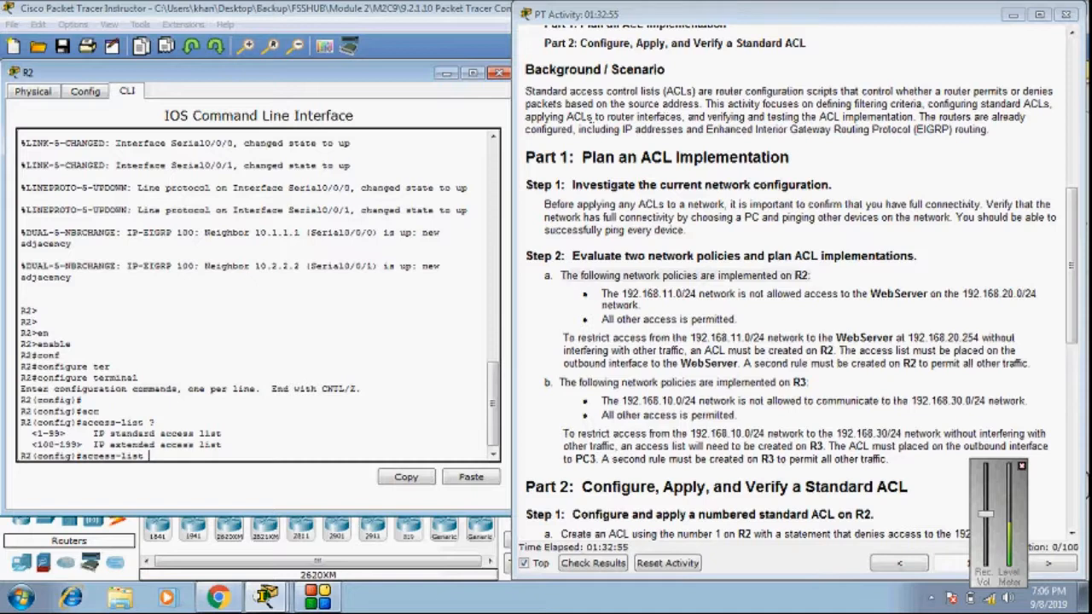
{"action": "left_click_drag", "start_coordinate": [21, 431], "coordinate": [225, 445]}
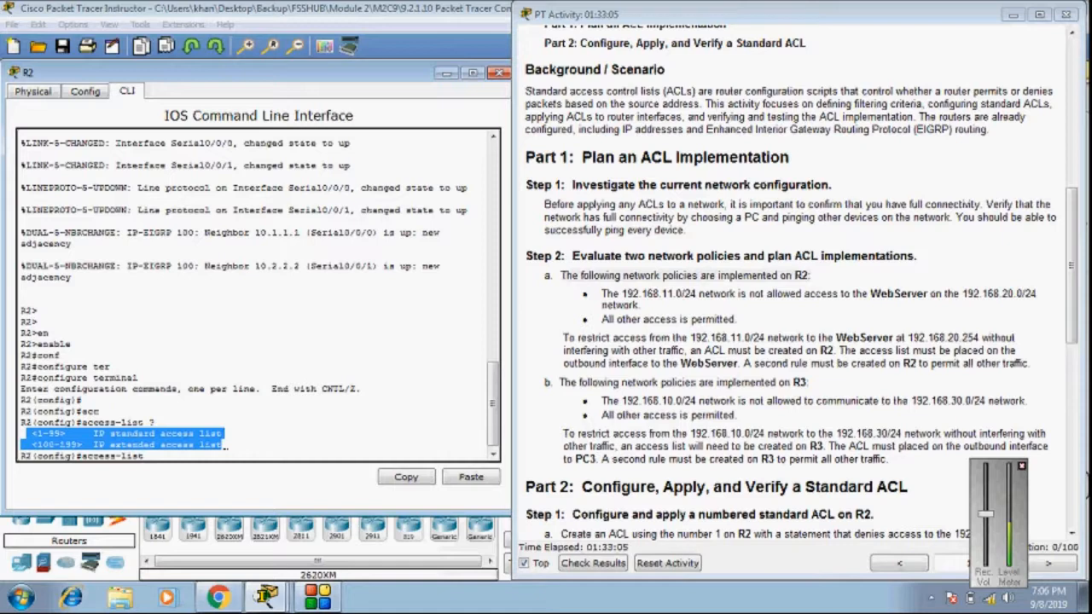
{"action": "left_click", "coordinate": [224, 446]}
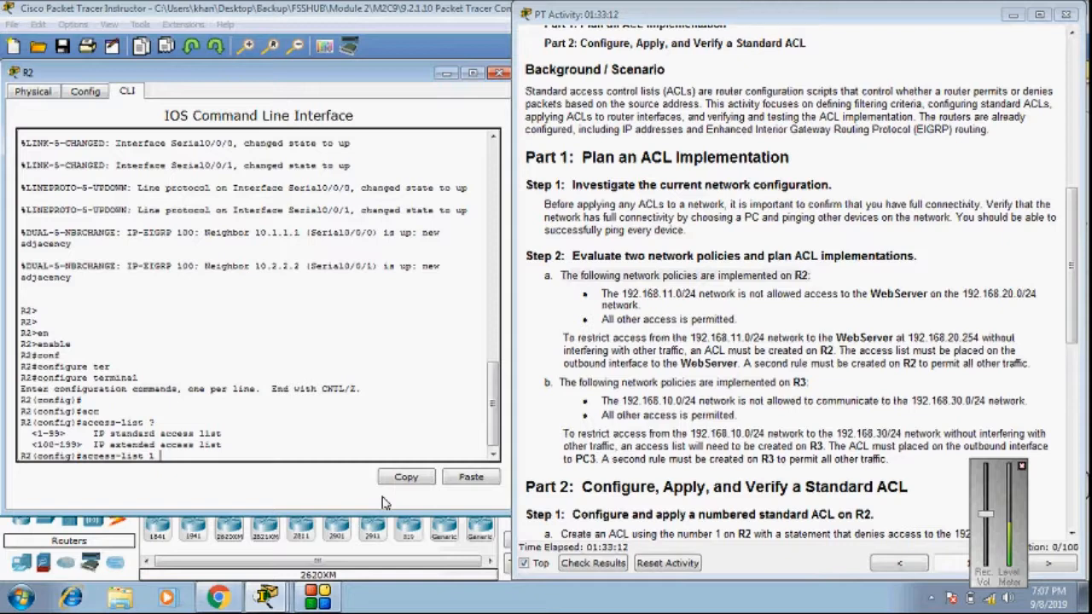
{"action": "type", "text": "?"}
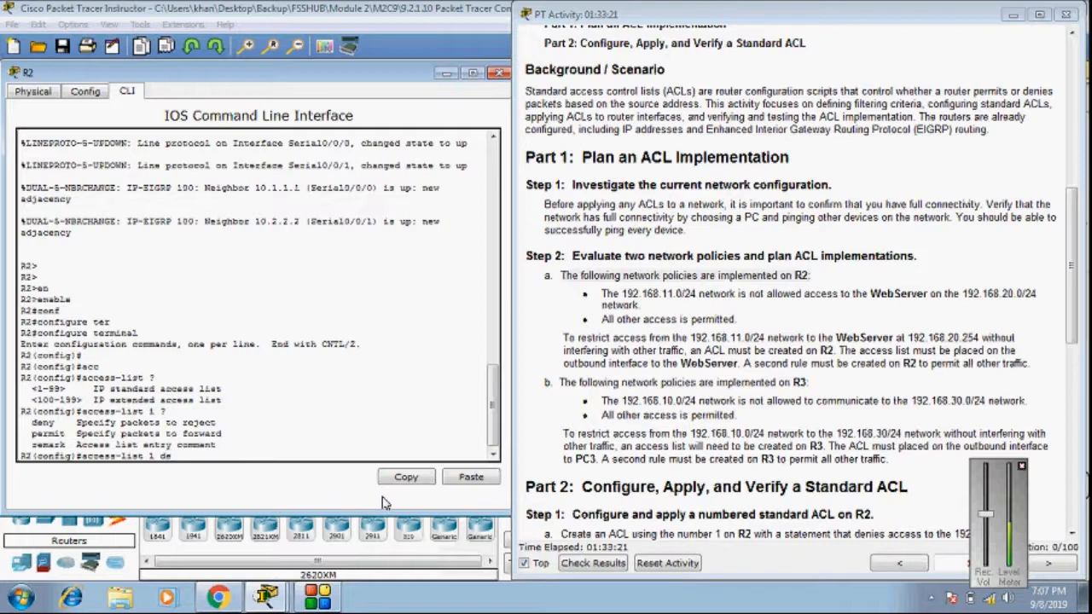
{"action": "key", "text": "Tab"}
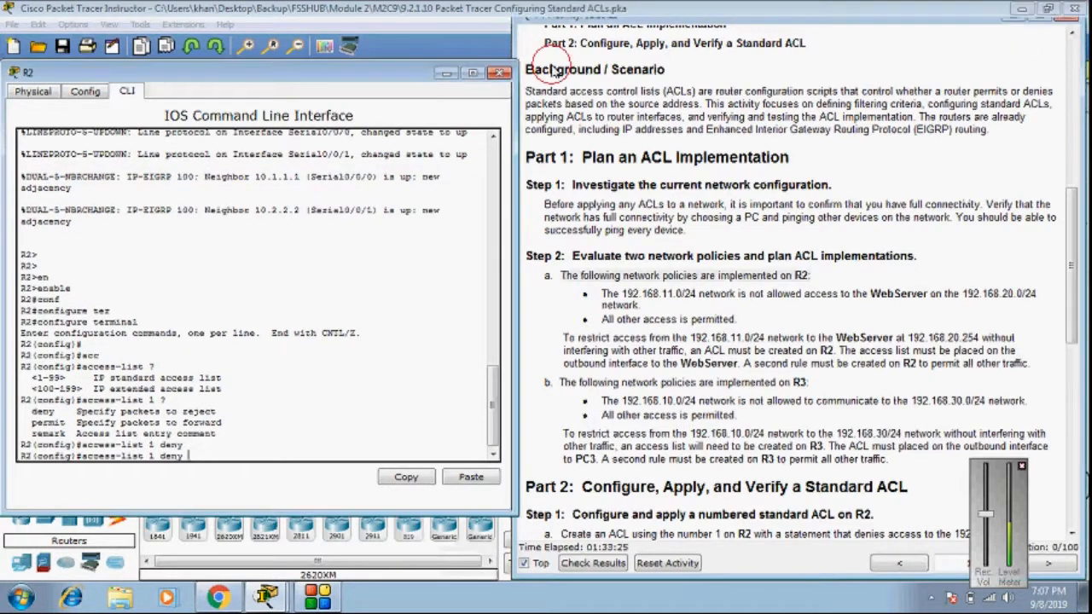
Step: Minimize the instructions, mark out the 192.168.11.0/24 network around PC2 in the topology, and return to R2's command line
{"action": "left_click", "coordinate": [1014, 17]}
{"action": "left_click_drag", "start_coordinate": [362, 77], "coordinate": [829, 69]}
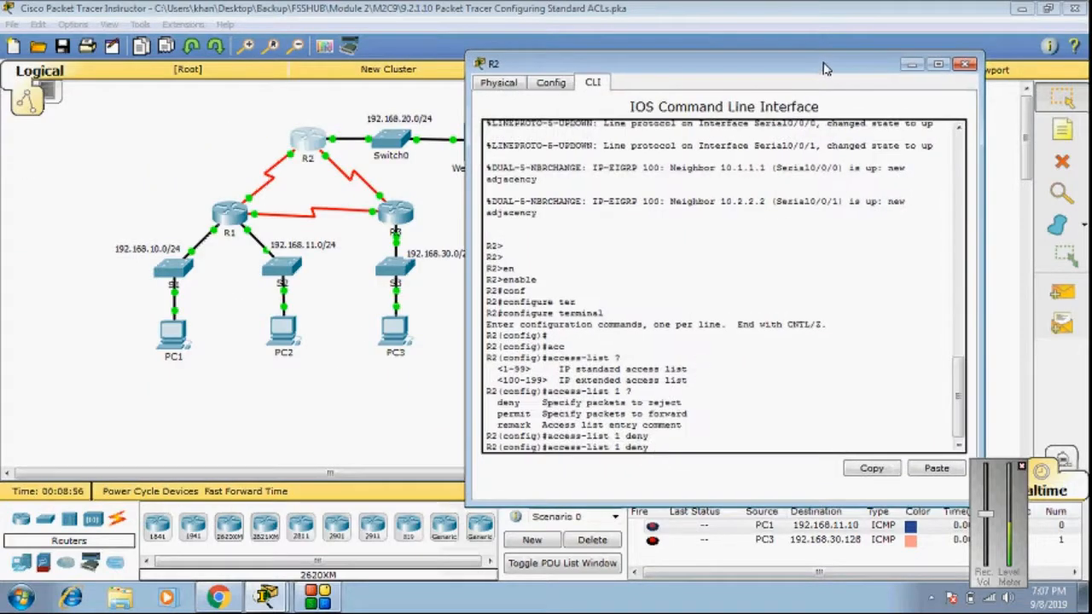
{"action": "left_click", "coordinate": [284, 342]}
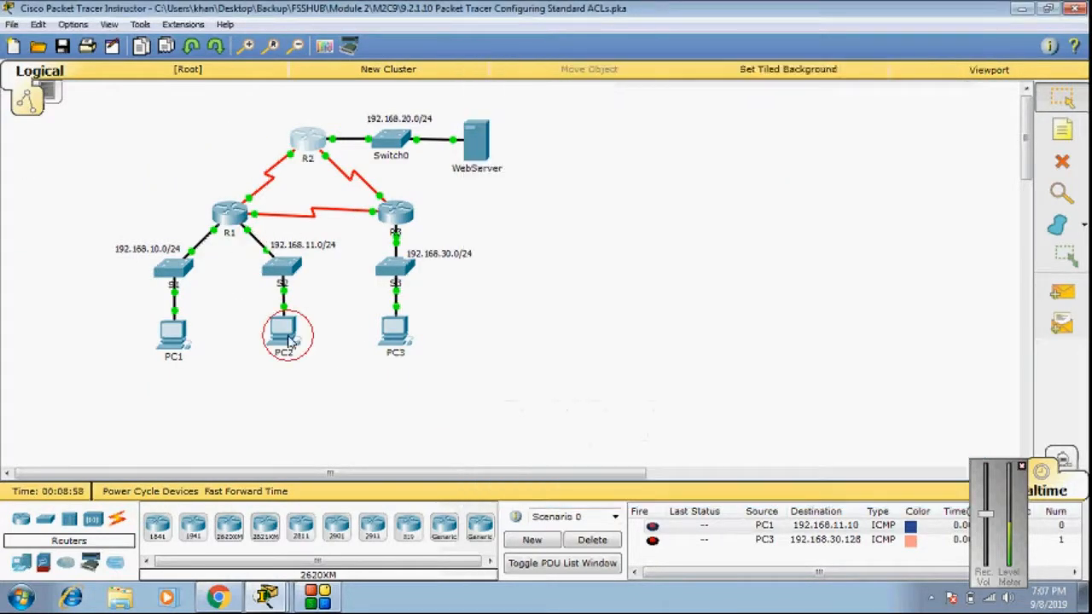
{"action": "left_click_drag", "start_coordinate": [239, 374], "coordinate": [345, 225]}
{"action": "left_click", "coordinate": [277, 606]}
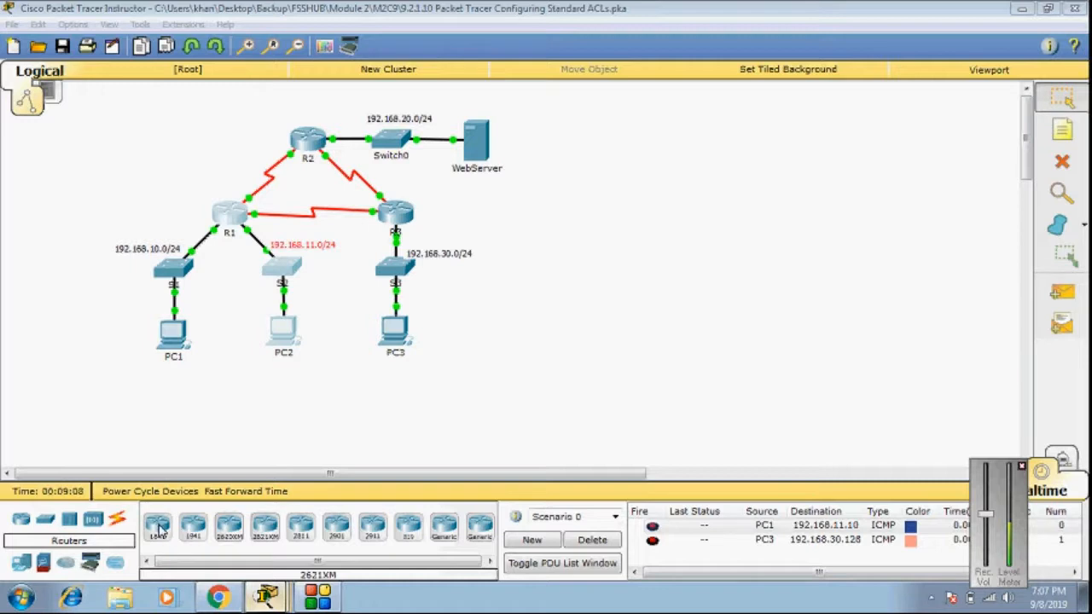
{"action": "left_click", "coordinate": [152, 559]}
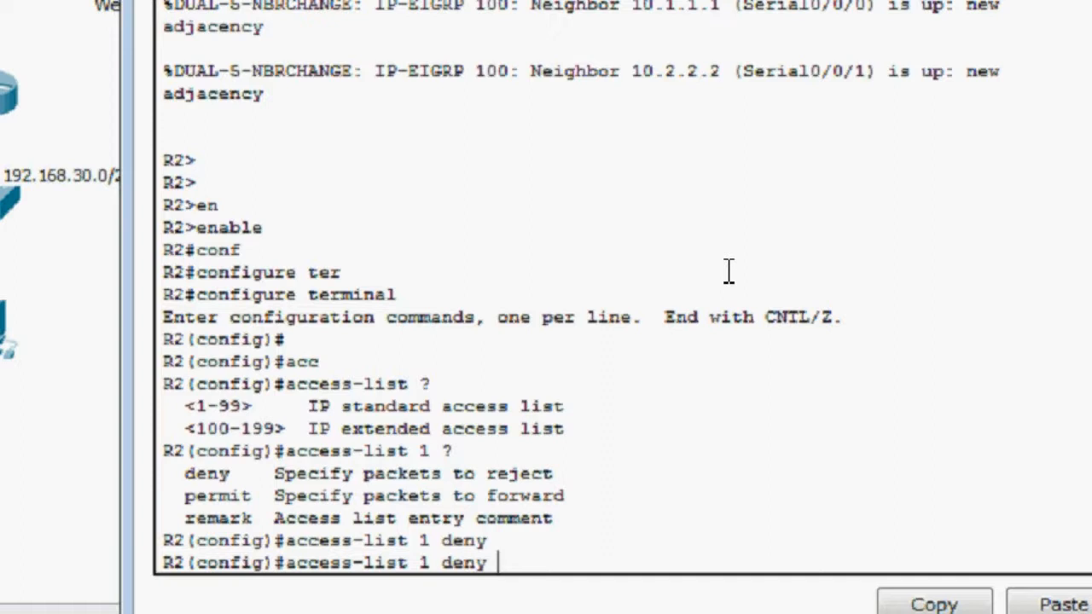
Step: Complete the access-list 1 deny statement on R2 with source 192.168.11.0 and wildcard 0.0.0.255, consulting the inline help for each argument
{"action": "type", "text": "?"}
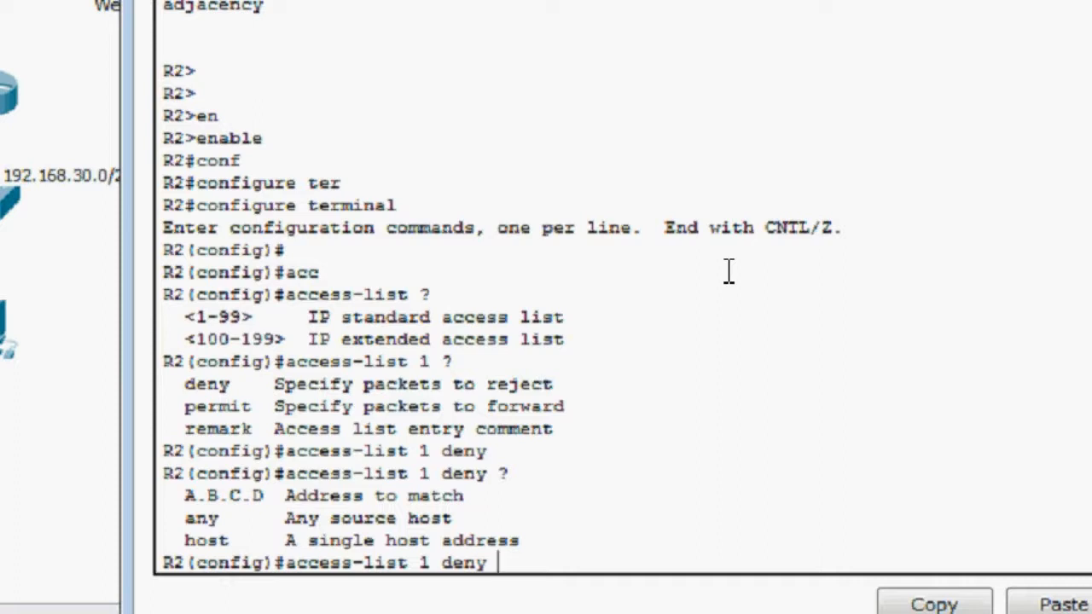
{"action": "type", "text": "19"}
{"action": "type", "text": "2.168.11.0"}
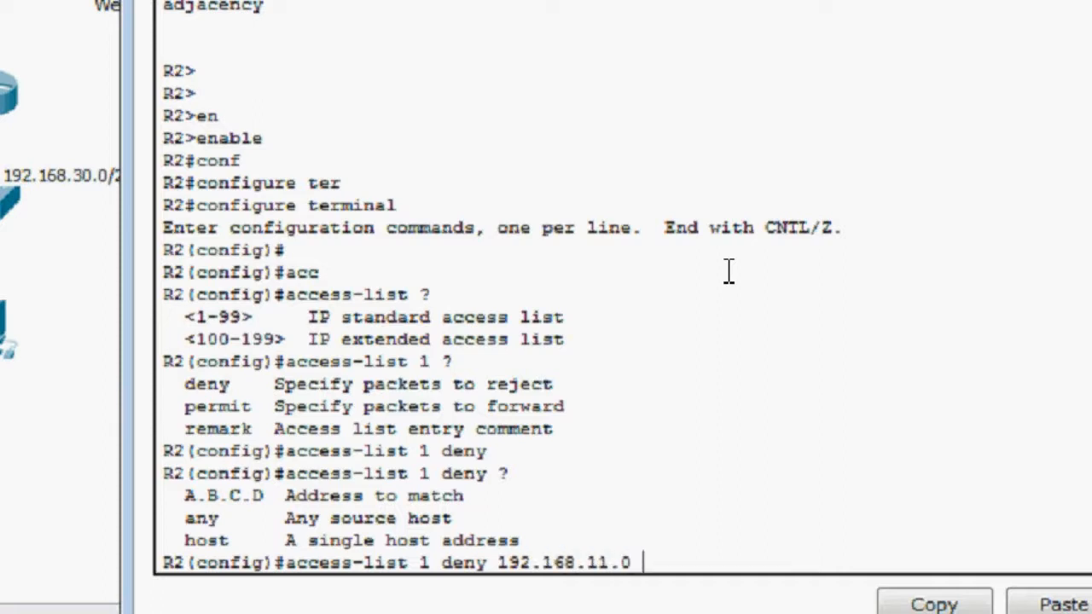
{"action": "type", "text": " ?"}
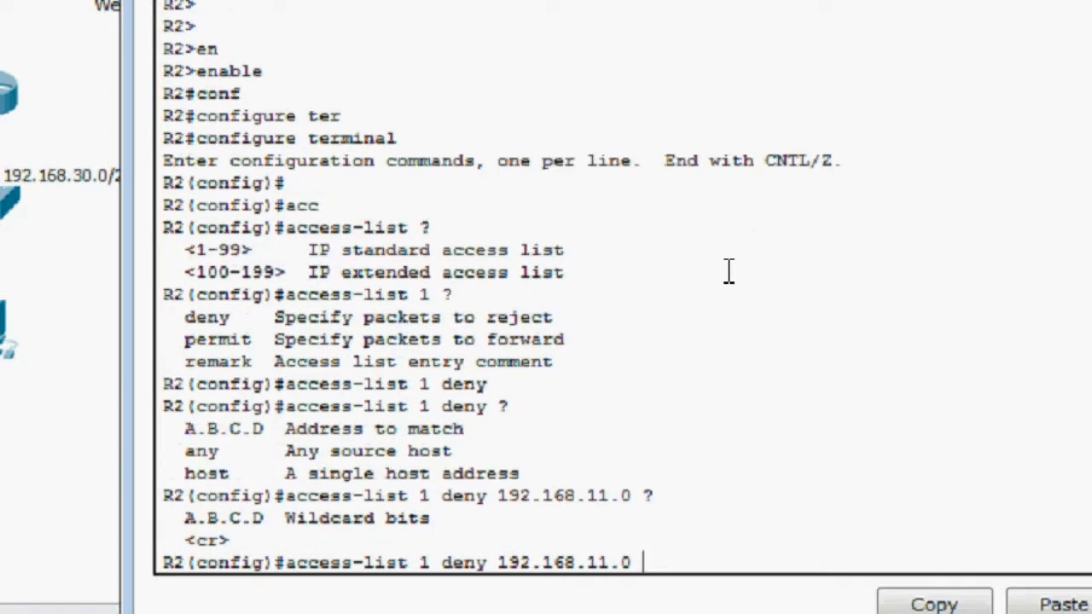
{"action": "type", "text": "0.0.0.255"}
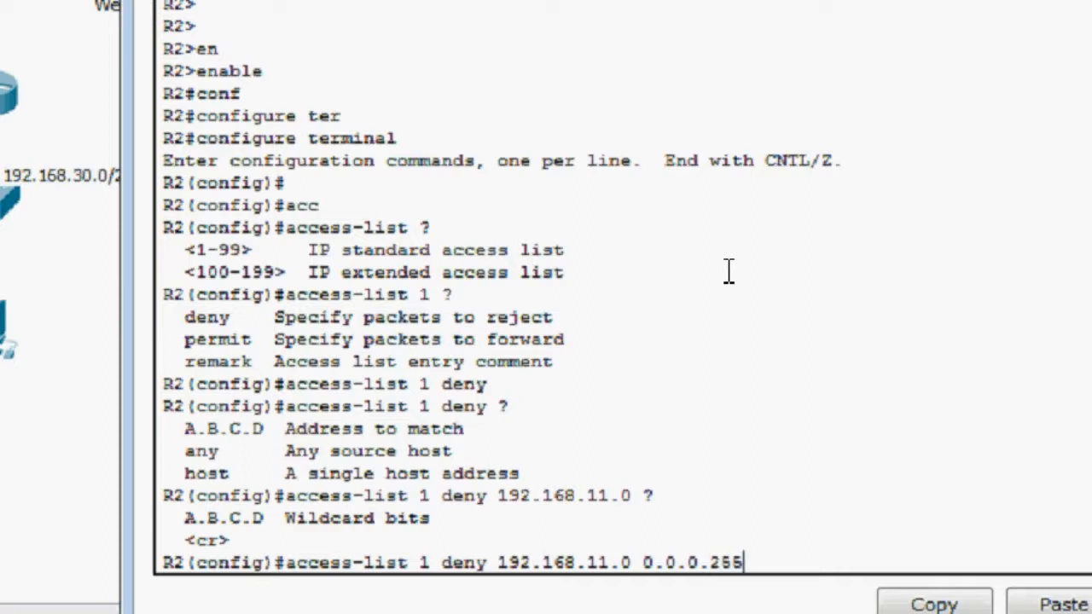
{"action": "type", "text": " ?"}
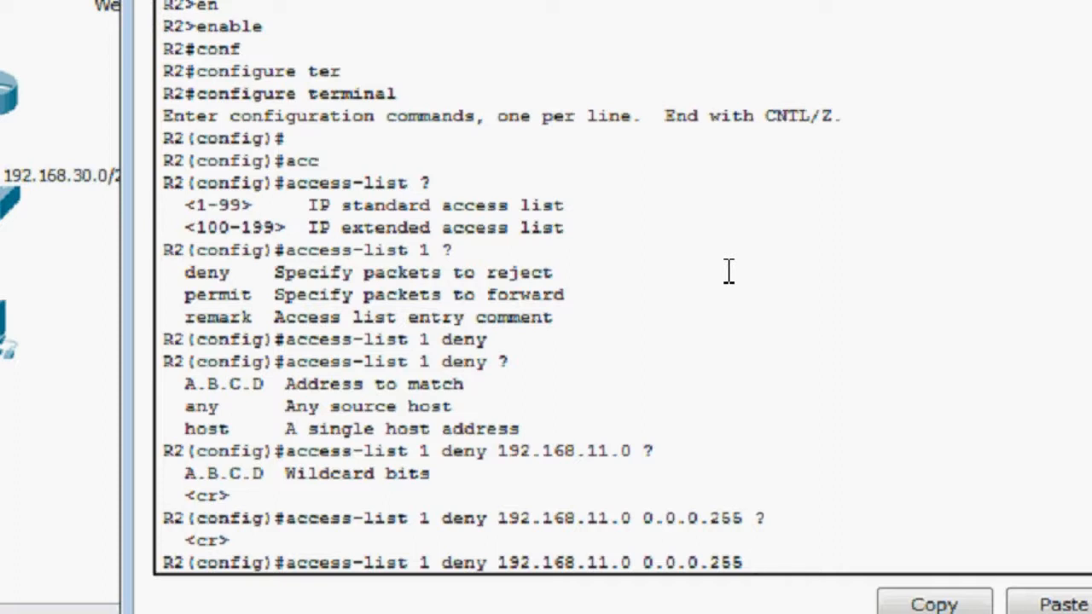
{"action": "key", "text": "Return"}
{"action": "key", "text": "Return"}
{"action": "key", "text": "Return"}
{"action": "key", "text": "Return"}
{"action": "key", "text": "Return"}
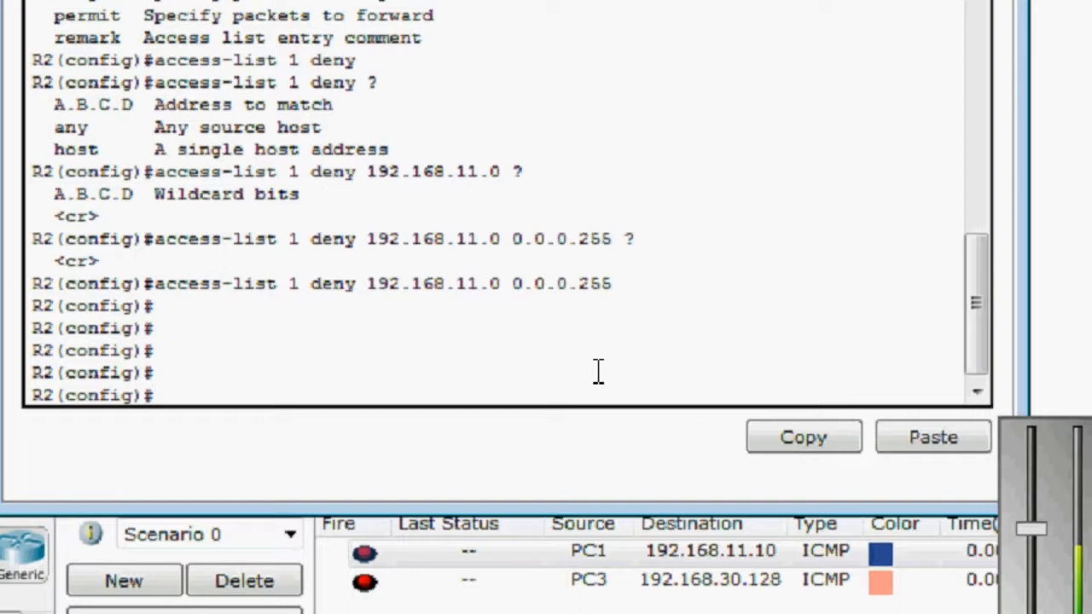
Step: Add an access-list 1 permit any statement on R2 to allow all other traffic
{"action": "type", "text": "acc"}
{"action": "key", "text": "Tab"}
{"action": "type", "text": "1"}
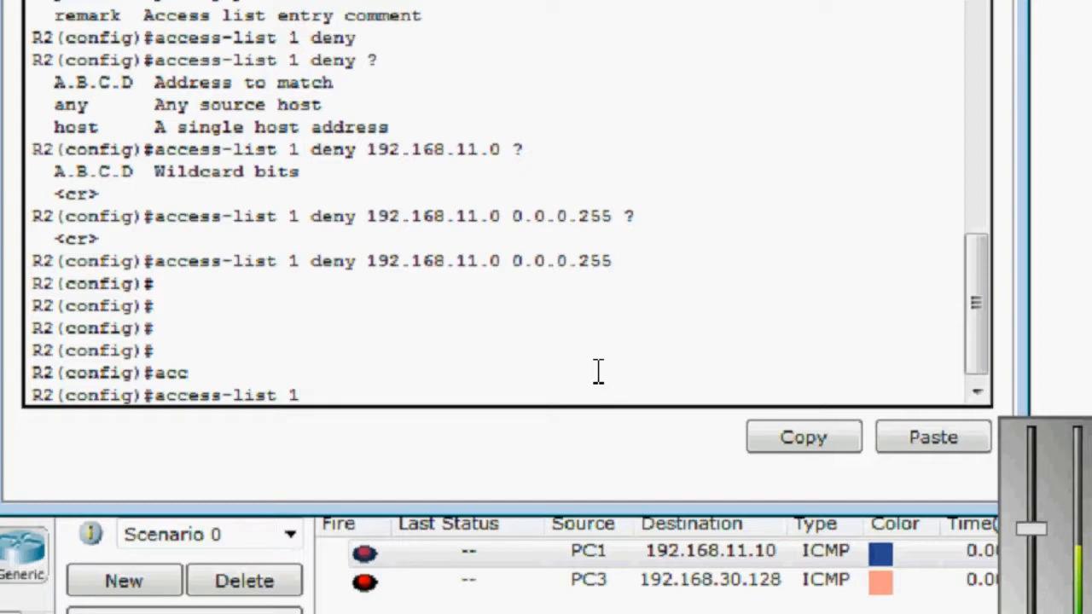
{"action": "type", "text": " pe"}
{"action": "key", "text": "Tab"}
{"action": "type", "text": "any"}
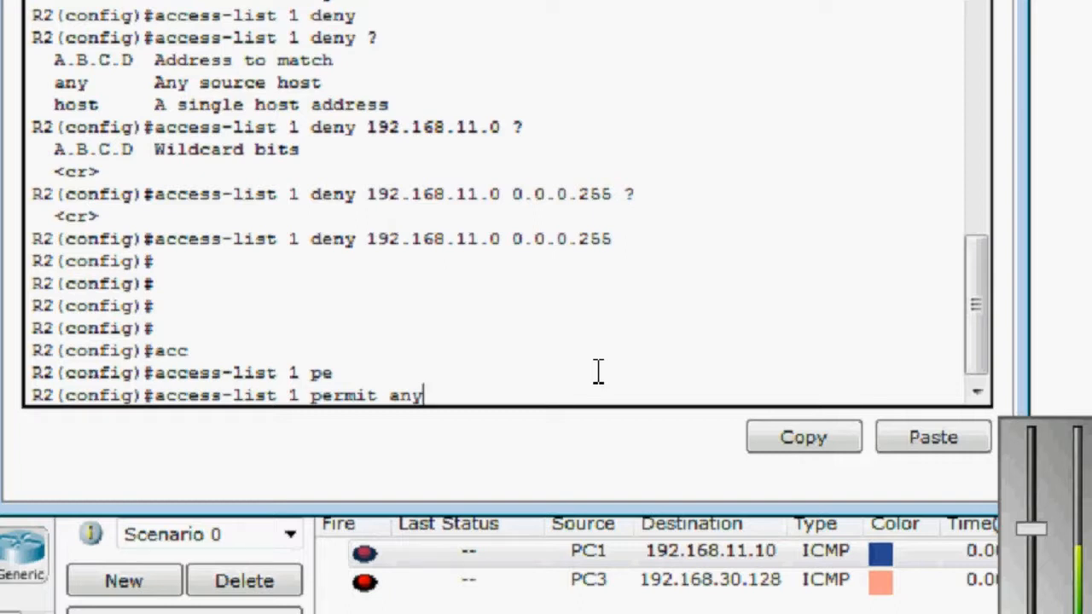
{"action": "key", "text": "Return"}
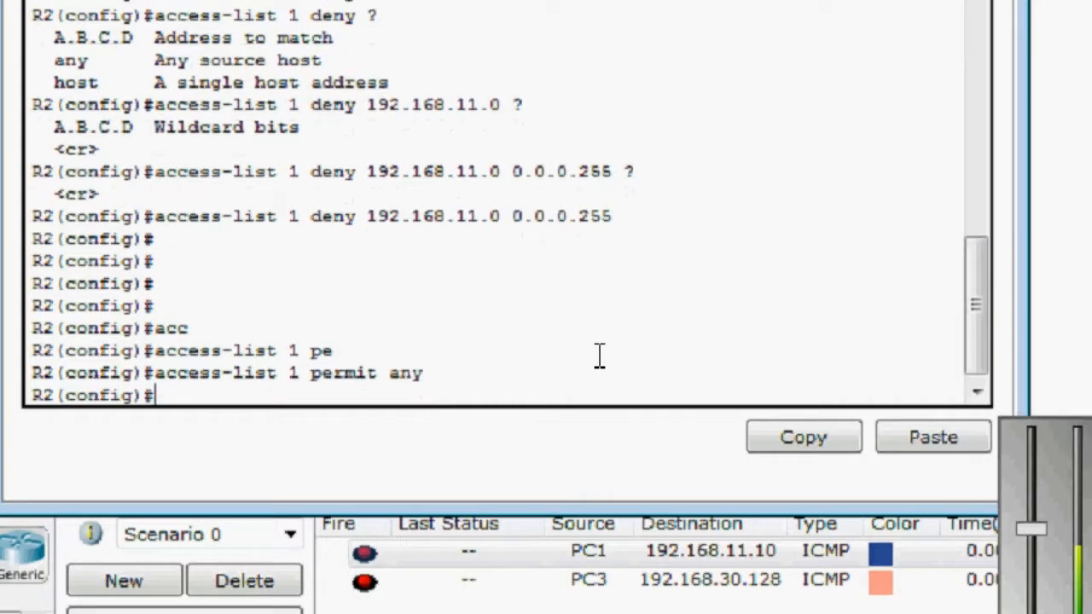
Step: Save R2's running configuration from global configuration mode with do wr
{"action": "type", "text": "do wr"}
{"action": "key", "text": "Return"}
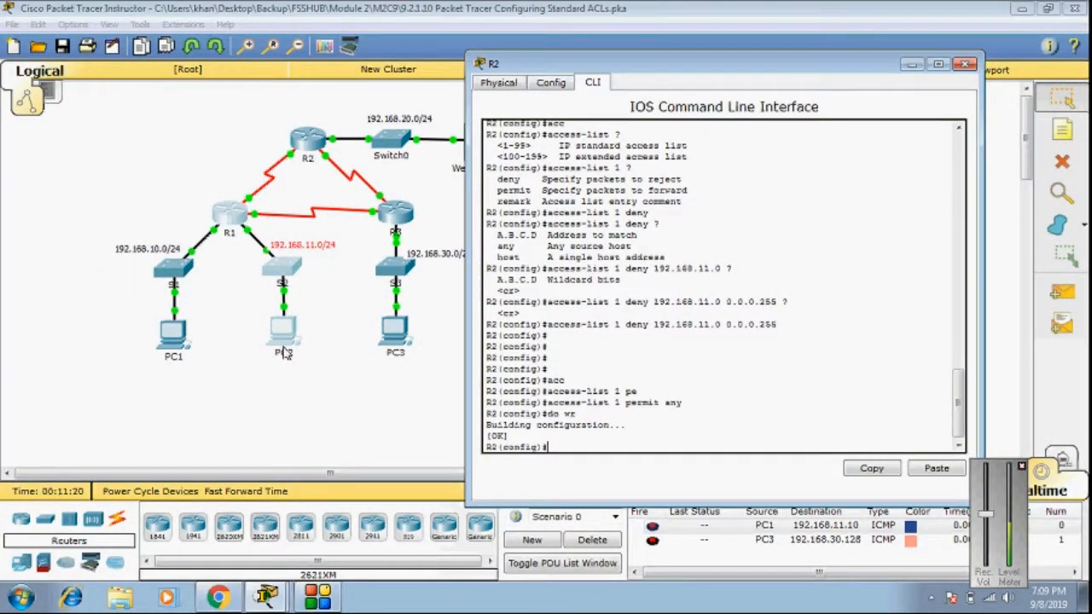
Step: Ping the WebServer at 192.168.20.254 from PC2's command prompt, and minimize the PC2 window
{"action": "left_click", "coordinate": [285, 354]}
{"action": "left_click", "coordinate": [617, 198]}
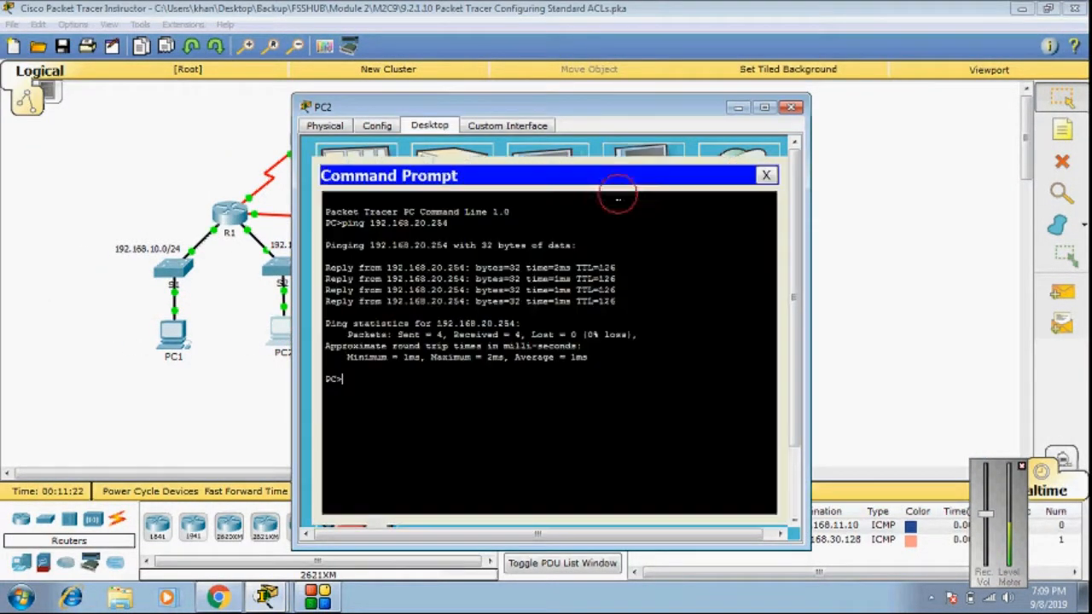
{"action": "left_click_drag", "start_coordinate": [469, 117], "coordinate": [683, 66]}
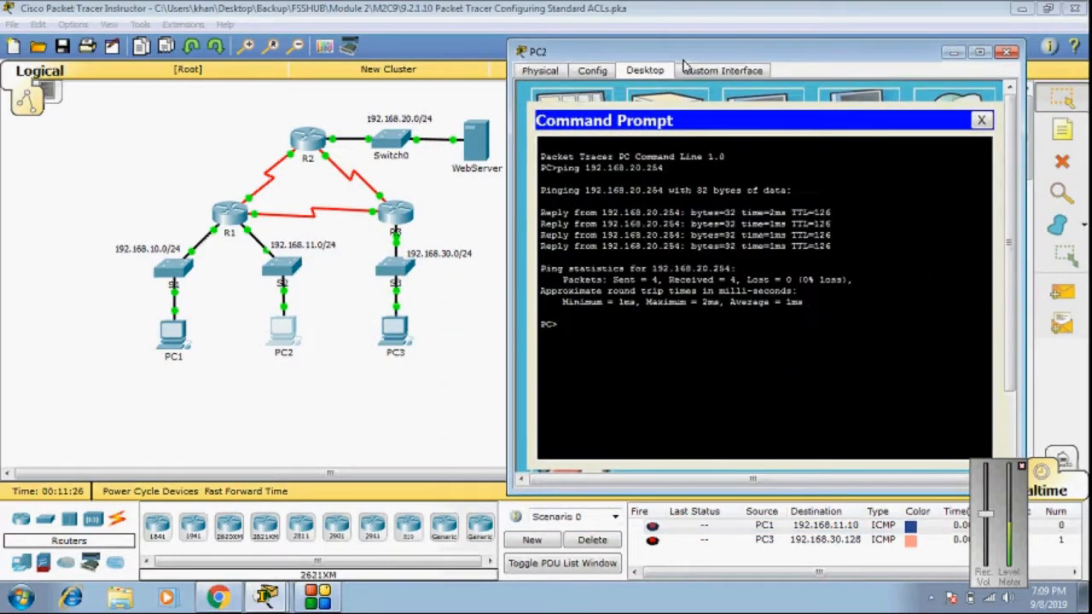
{"action": "key", "text": "Up"}
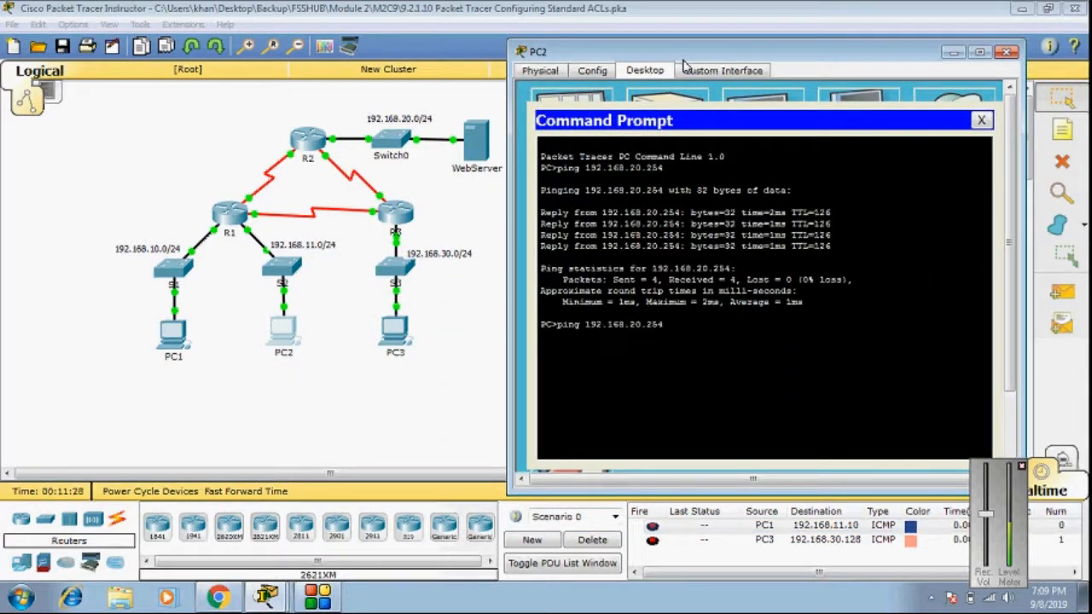
{"action": "key", "text": "Return"}
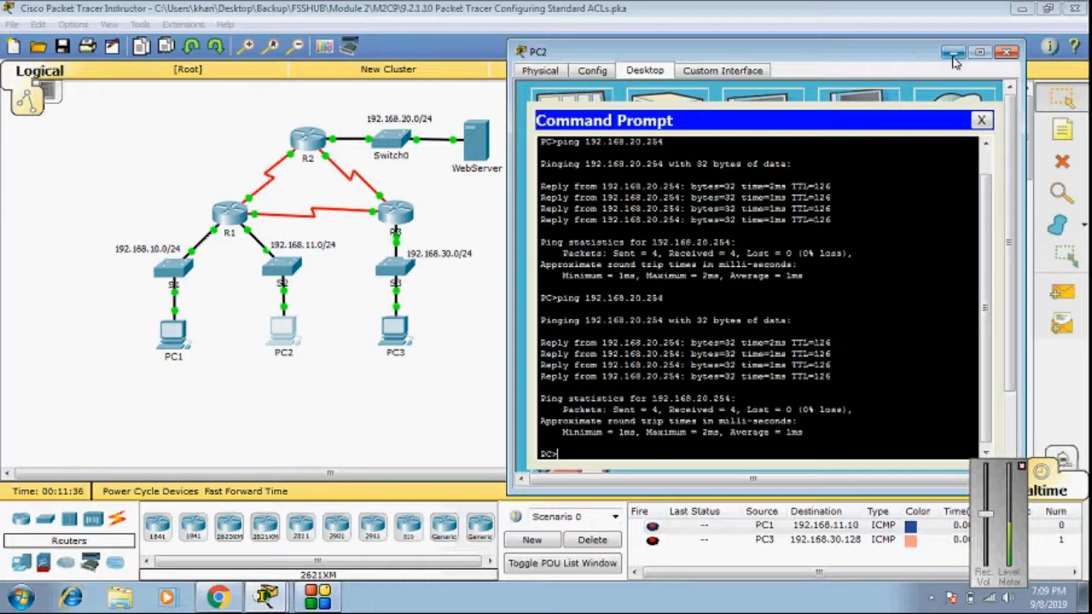
{"action": "left_click", "coordinate": [953, 53]}
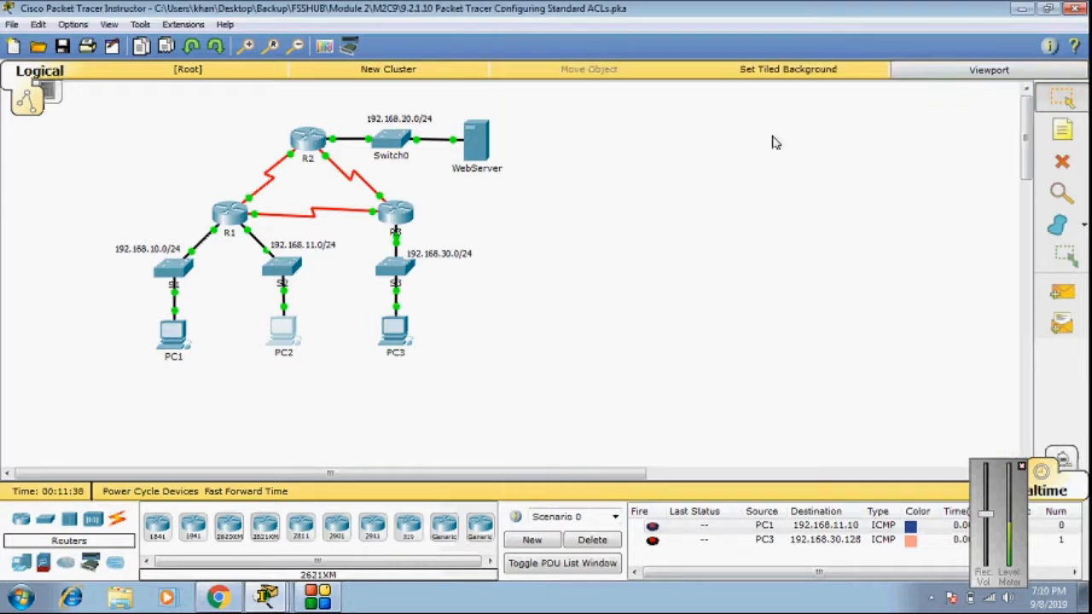
Step: Check which R2 port links to Switch0, and enter interface configuration mode for gigabitEthernet 0/0 on R2
{"action": "left_click", "coordinate": [309, 145]}
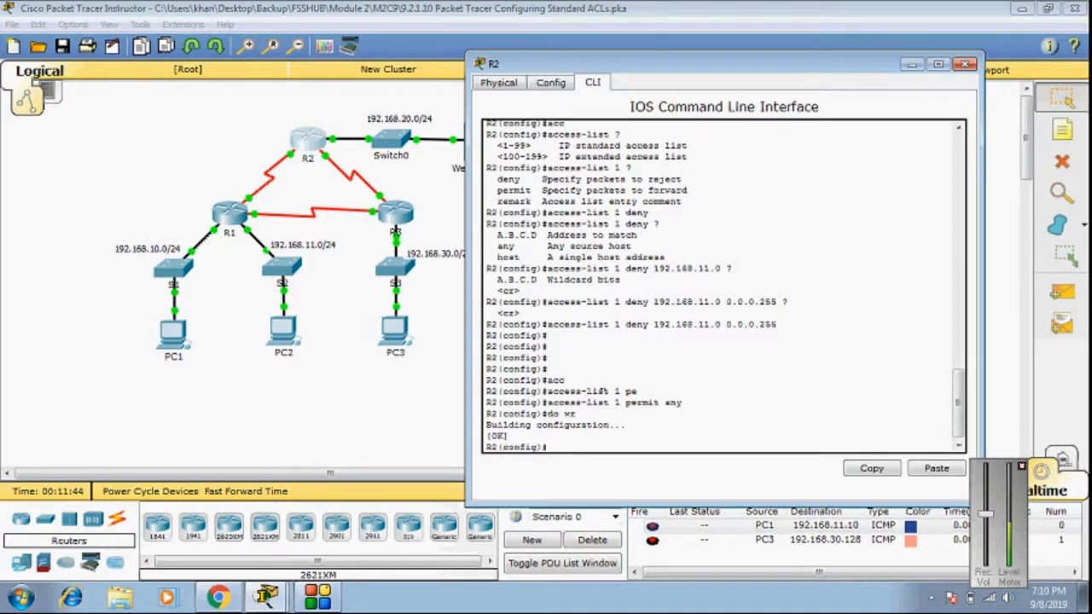
{"action": "left_click", "coordinate": [184, 183]}
{"action": "mouse_move", "coordinate": [362, 147]}
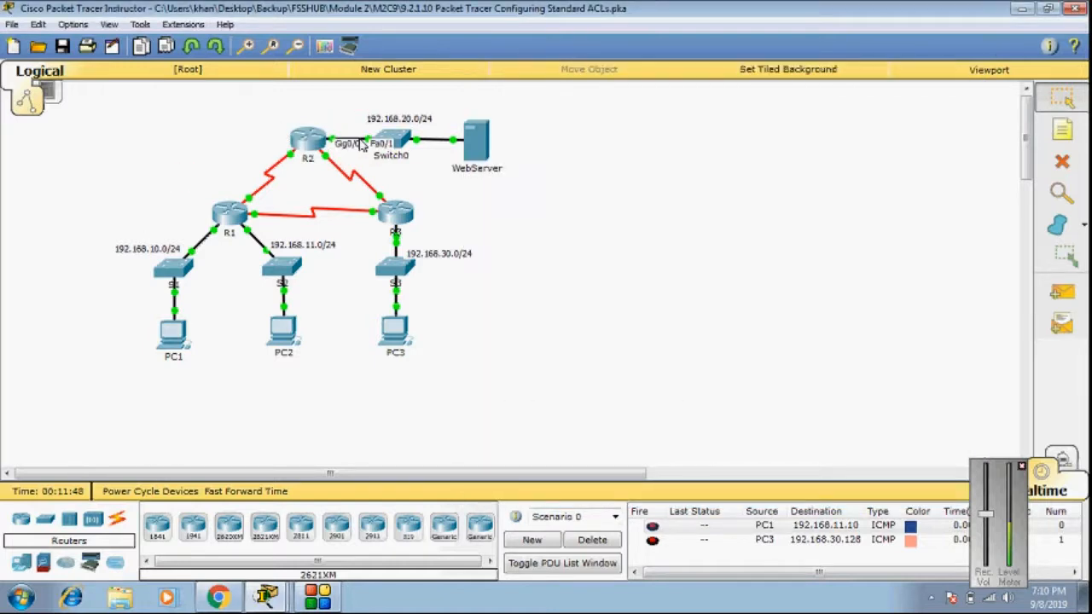
{"action": "left_click", "coordinate": [314, 141]}
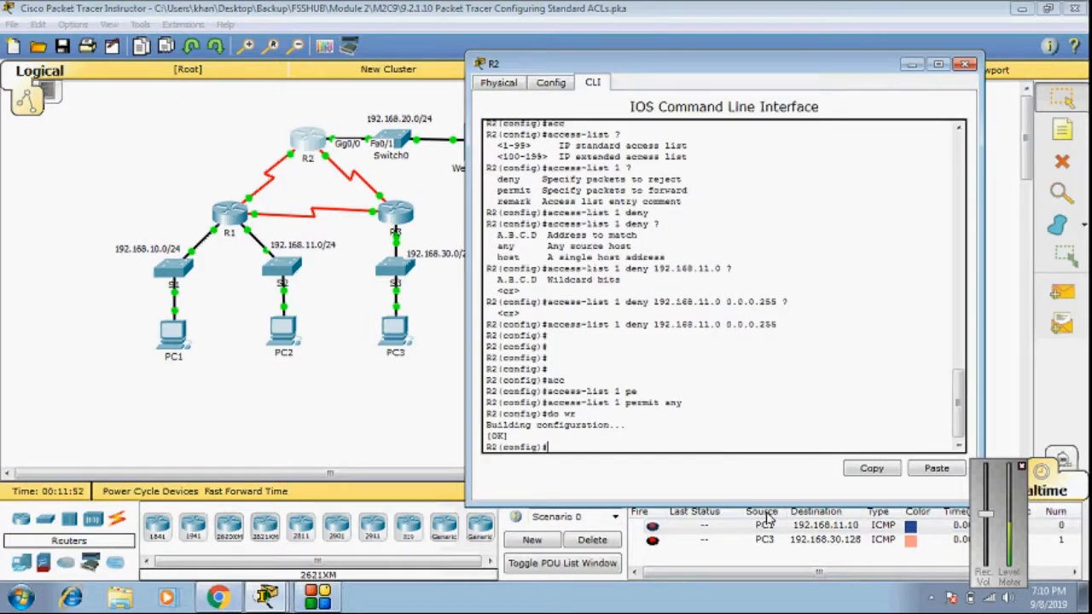
{"action": "type", "text": "int"}
{"action": "key", "text": "Tab"}
{"action": "type", "text": "gi"}
{"action": "key", "text": "Tab"}
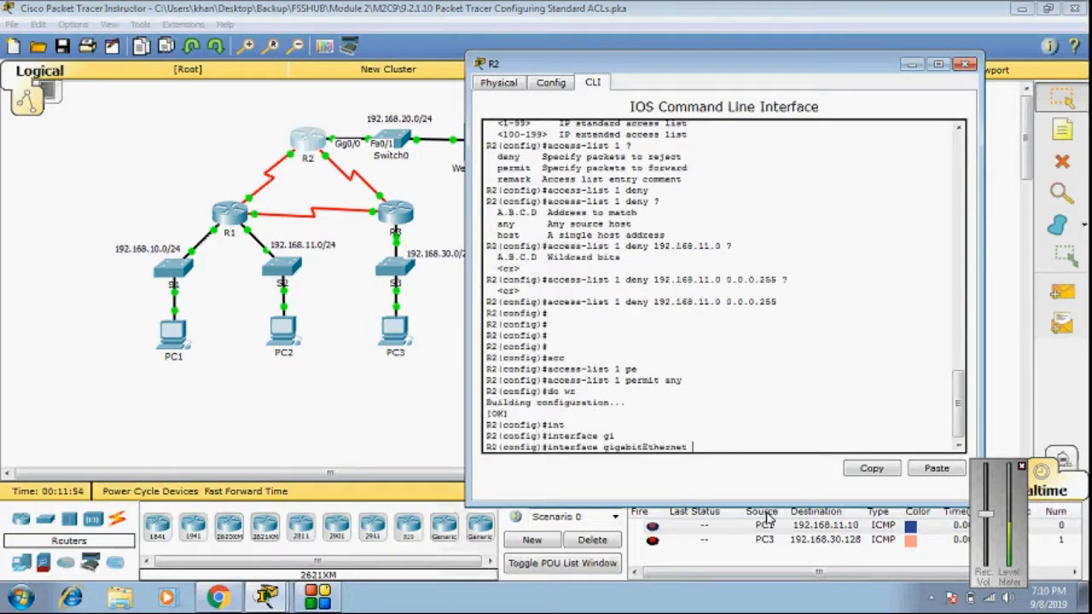
{"action": "type", "text": "0/0"}
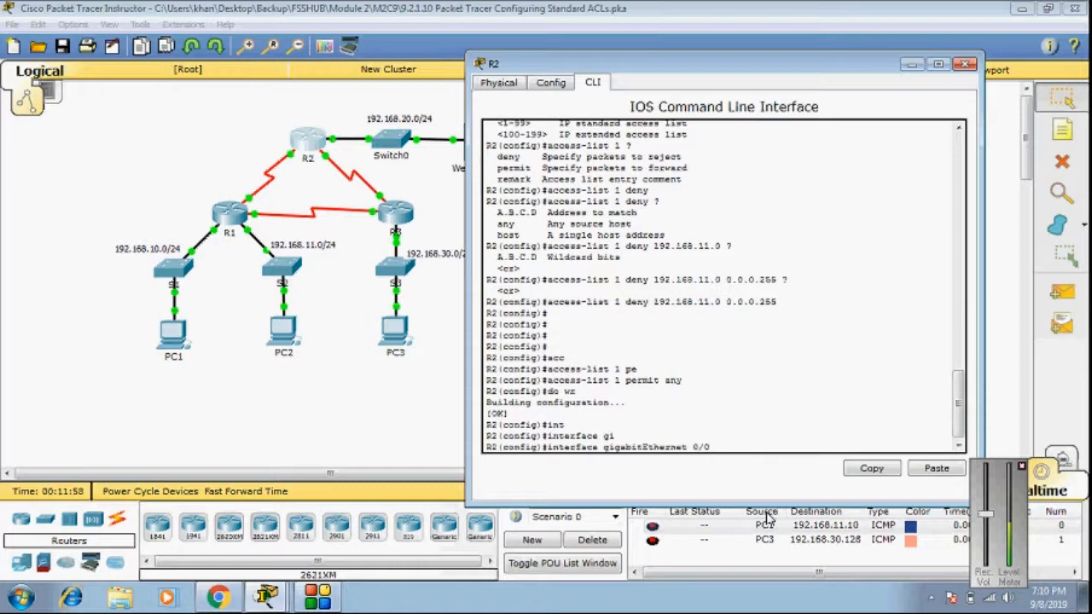
{"action": "key", "text": "Return"}
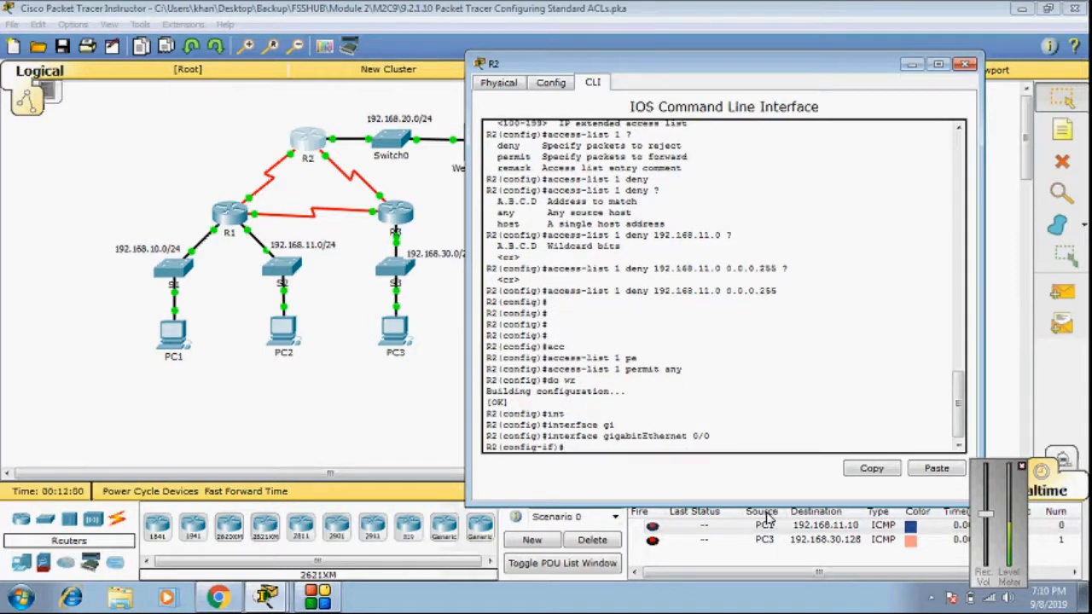
Step: Apply access list 1 outbound on R2's gigabitEthernet 0/0, consulting the inline help for the direction, and save the configuration
{"action": "type", "text": "ip acc"}
{"action": "key", "text": "Tab"}
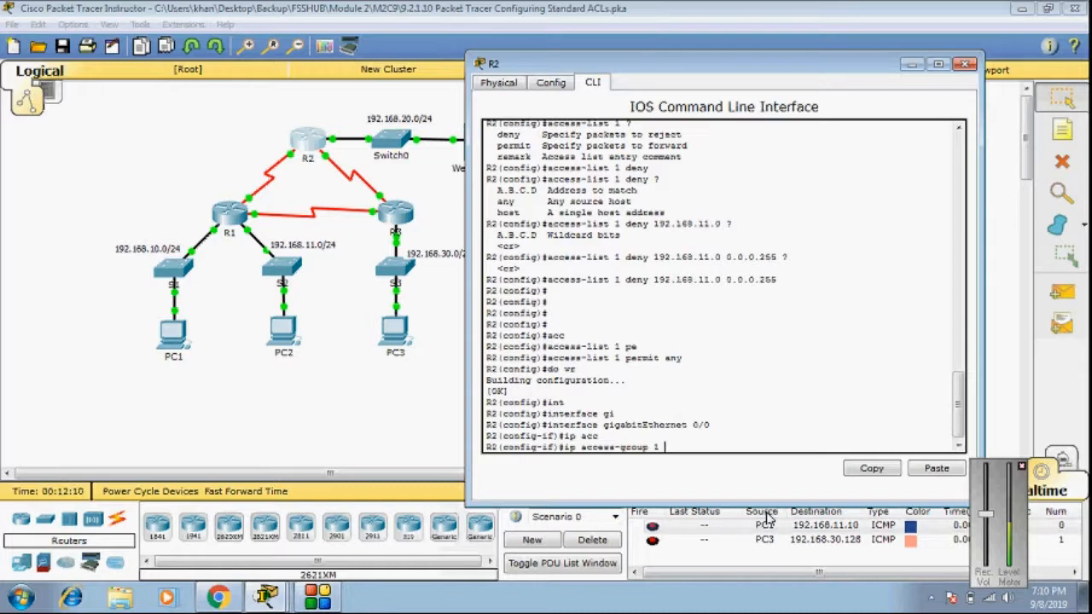
{"action": "type", "text": "?"}
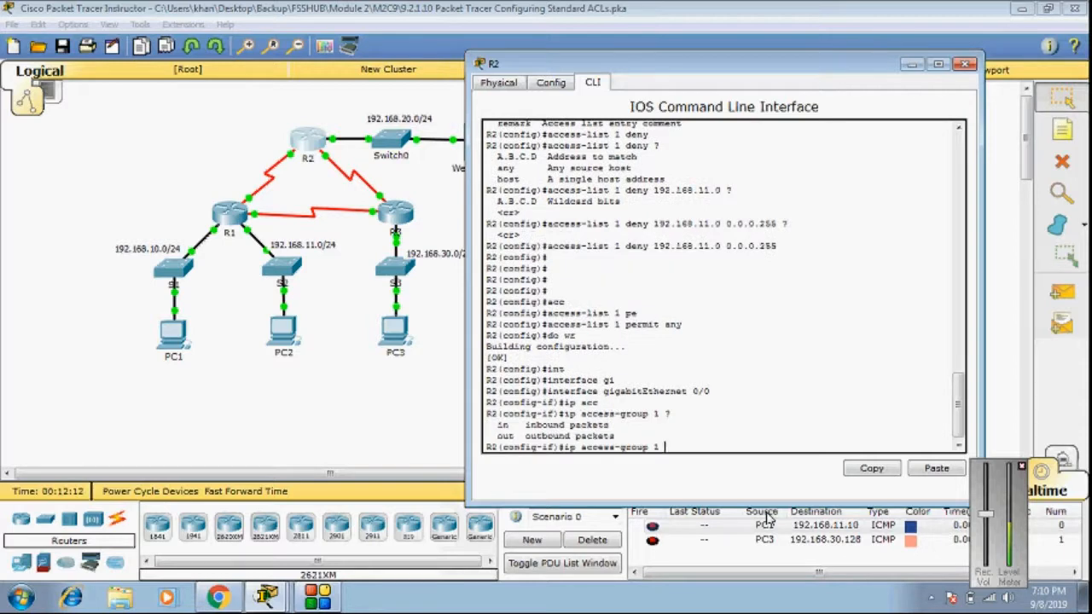
{"action": "type", "text": "o"}
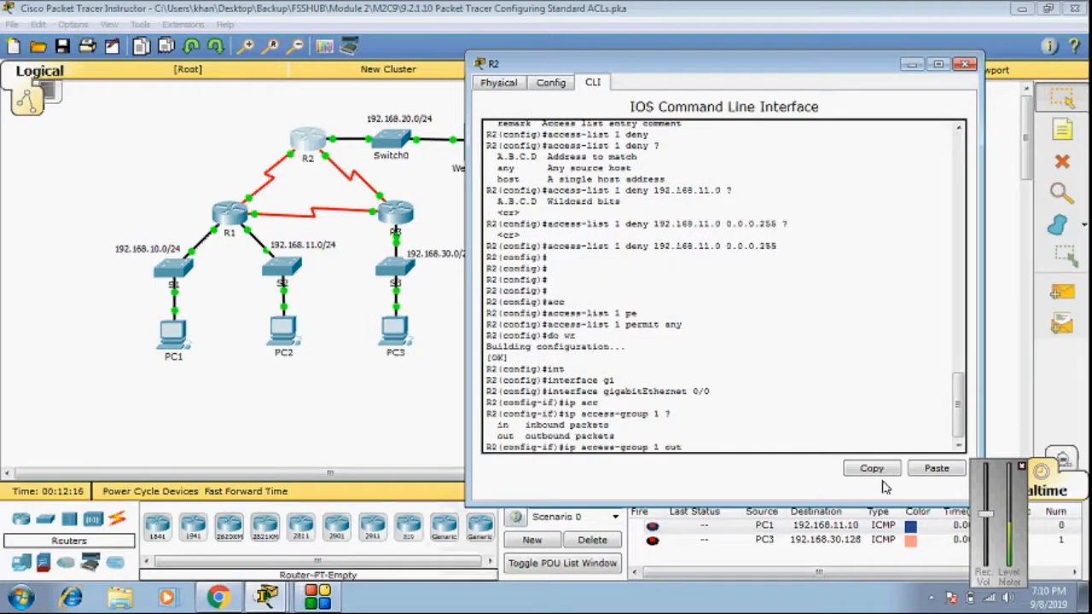
{"action": "key", "text": "Return"}
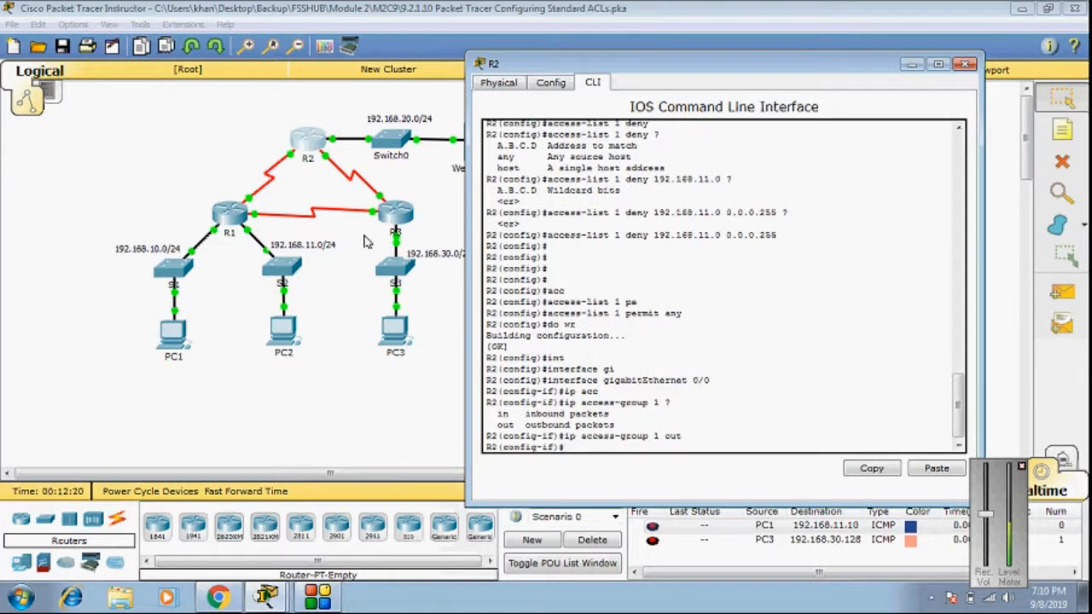
{"action": "type", "text": "do wr"}
{"action": "key", "text": "Return"}
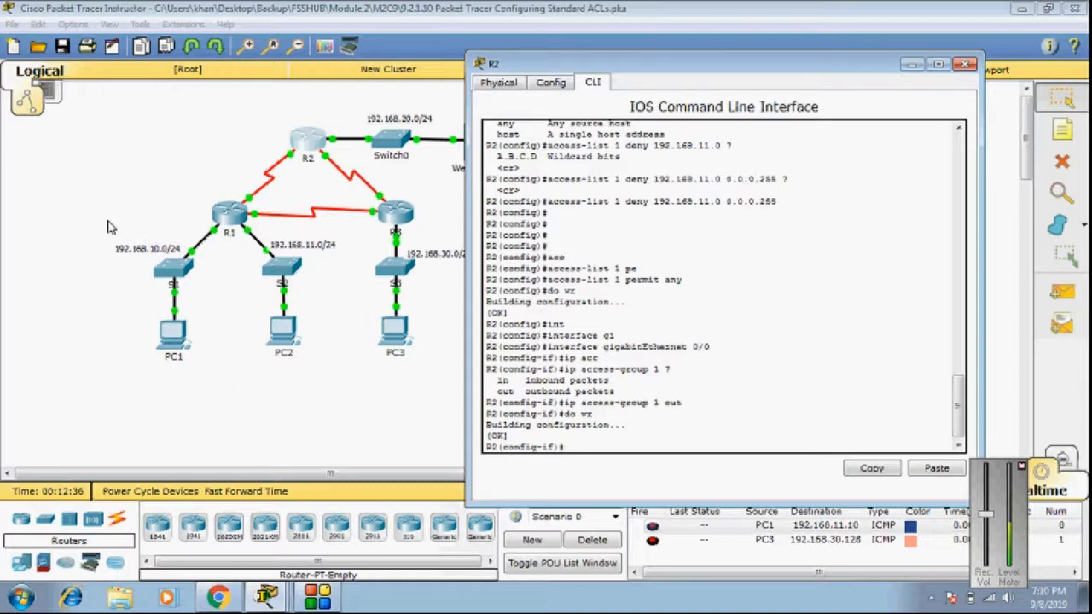
Step: Mark out the PC1, PC3 and PC2 networks in the topology, inspect R2's port summary, and return to R2's command line
{"action": "left_click_drag", "start_coordinate": [109, 227], "coordinate": [205, 341]}
{"action": "left_click_drag", "start_coordinate": [357, 395], "coordinate": [460, 208]}
{"action": "left_click_drag", "start_coordinate": [246, 397], "coordinate": [340, 228]}
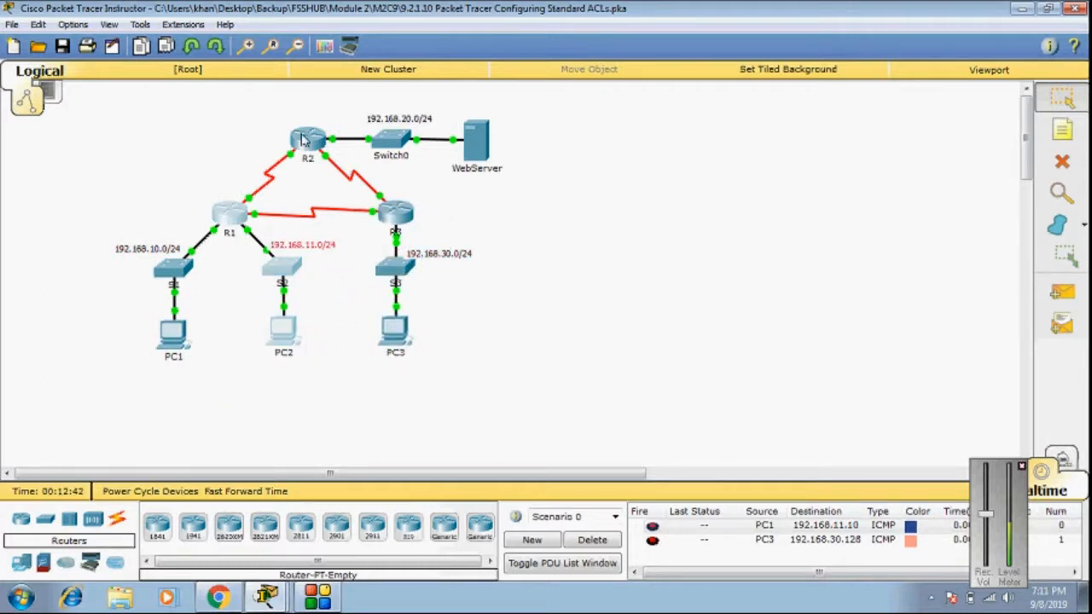
{"action": "mouse_move", "coordinate": [303, 141]}
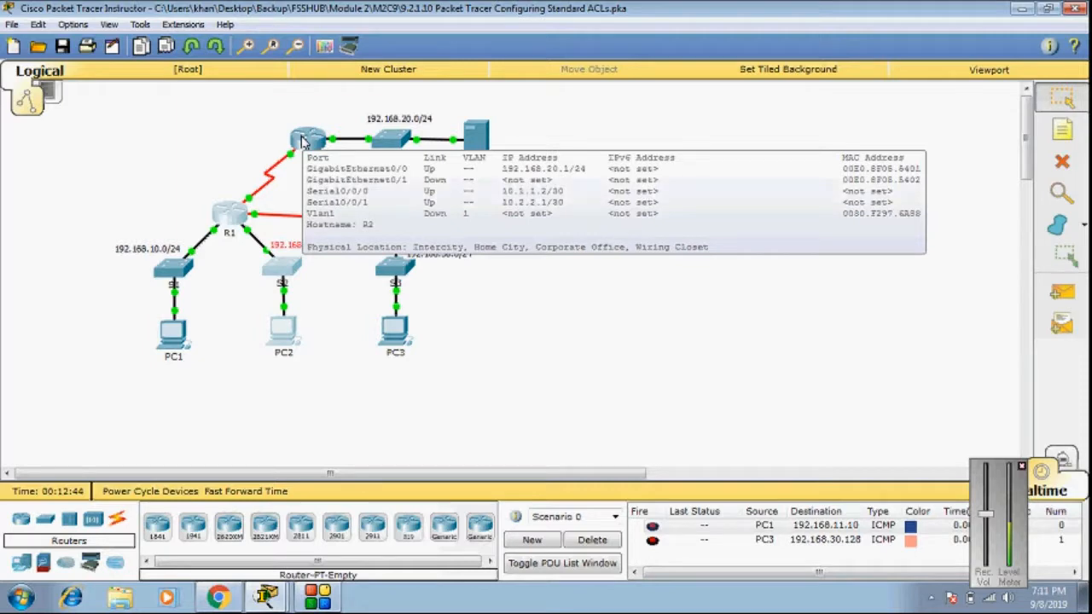
{"action": "left_click", "coordinate": [303, 141]}
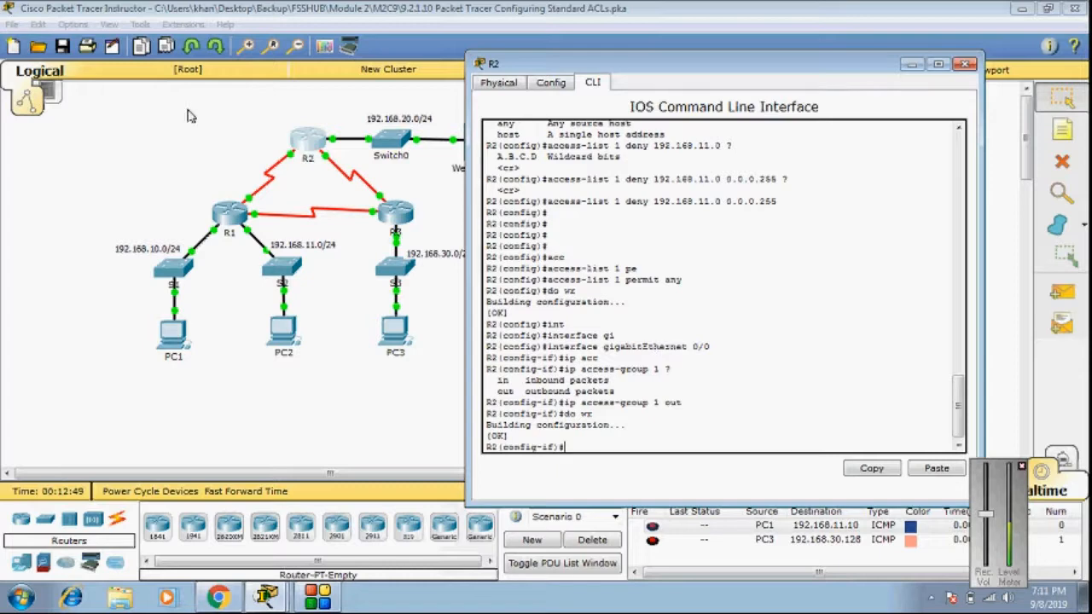
Step: Repeat the ping to 192.168.20.254 from PC2 to test the applied ACL, and close the PC2 window
{"action": "left_click", "coordinate": [285, 336]}
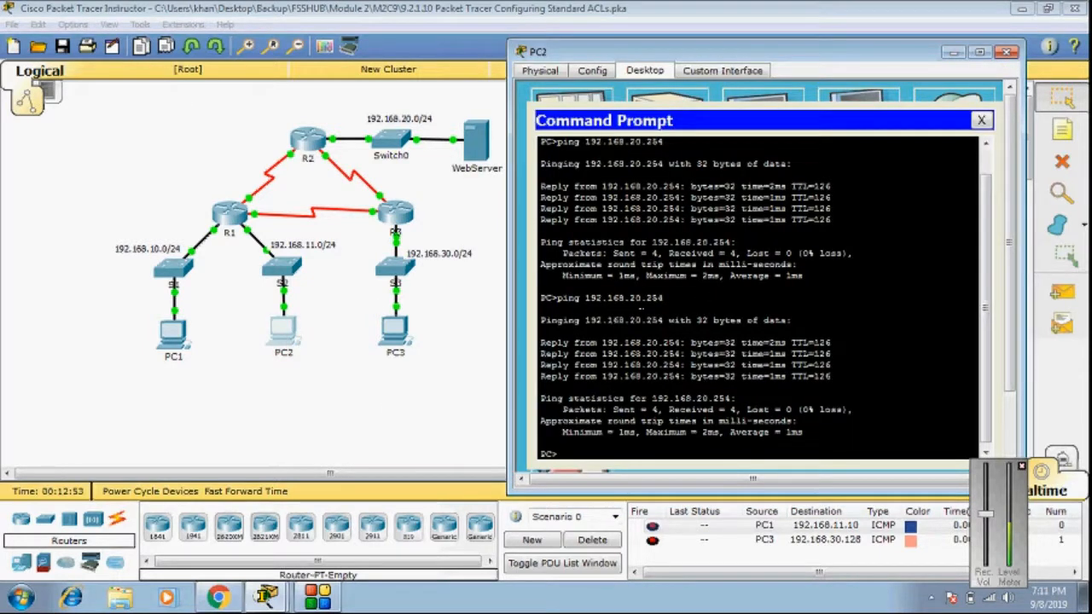
{"action": "key", "text": "Up"}
{"action": "key", "text": "Return"}
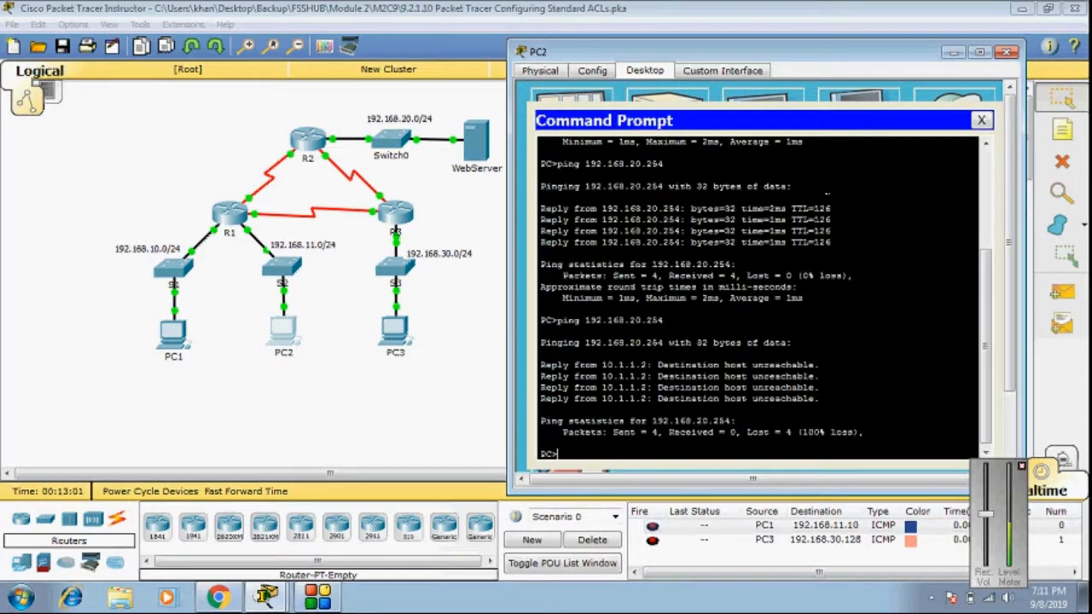
{"action": "left_click", "coordinate": [1007, 52]}
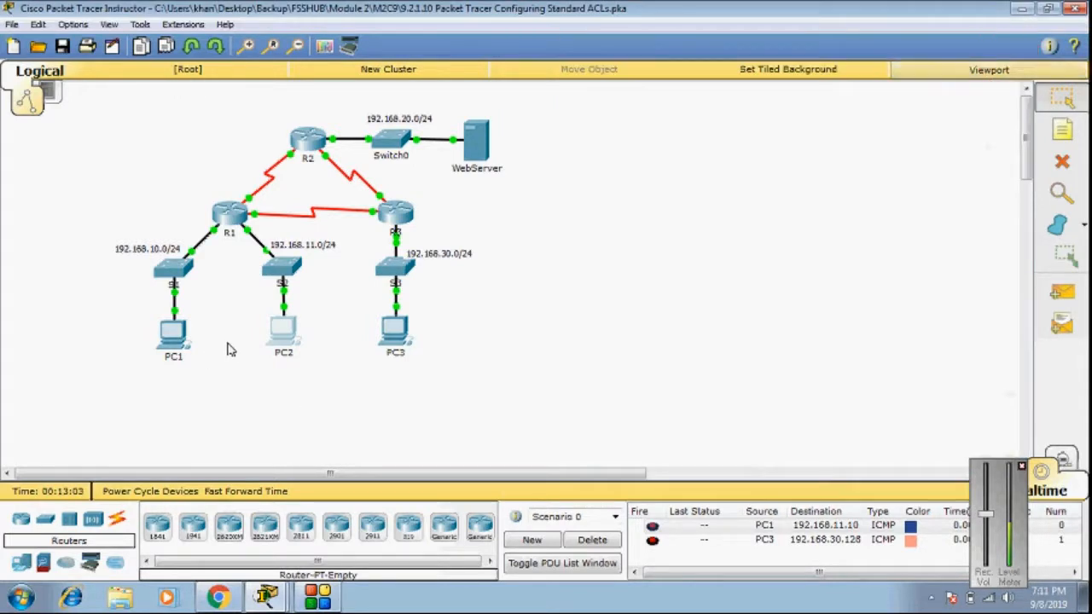
Step: Test WebServer access from the 192.168.10.0/24 network by pinging 192.168.20.254 from PC1's command prompt
{"action": "left_click", "coordinate": [186, 342]}
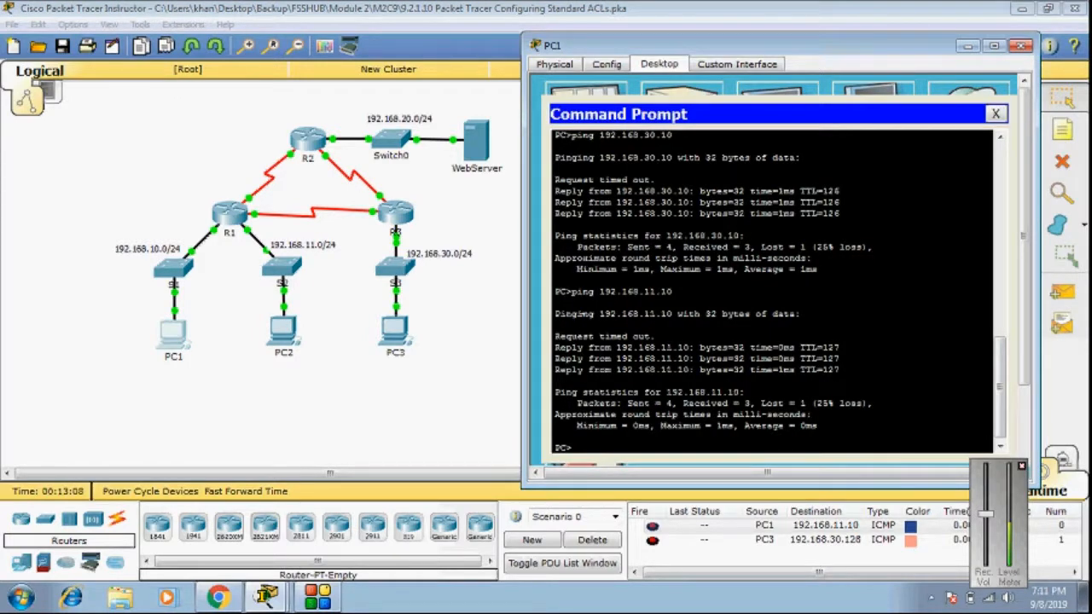
{"action": "key", "text": "Up"}
{"action": "key", "text": "BackSpace"}
{"action": "key", "text": "BackSpace"}
{"action": "key", "text": "BackSpace"}
{"action": "key", "text": "BackSpace"}
{"action": "key", "text": "BackSpace"}
{"action": "type", "text": "20.254"}
{"action": "key", "text": "Return"}
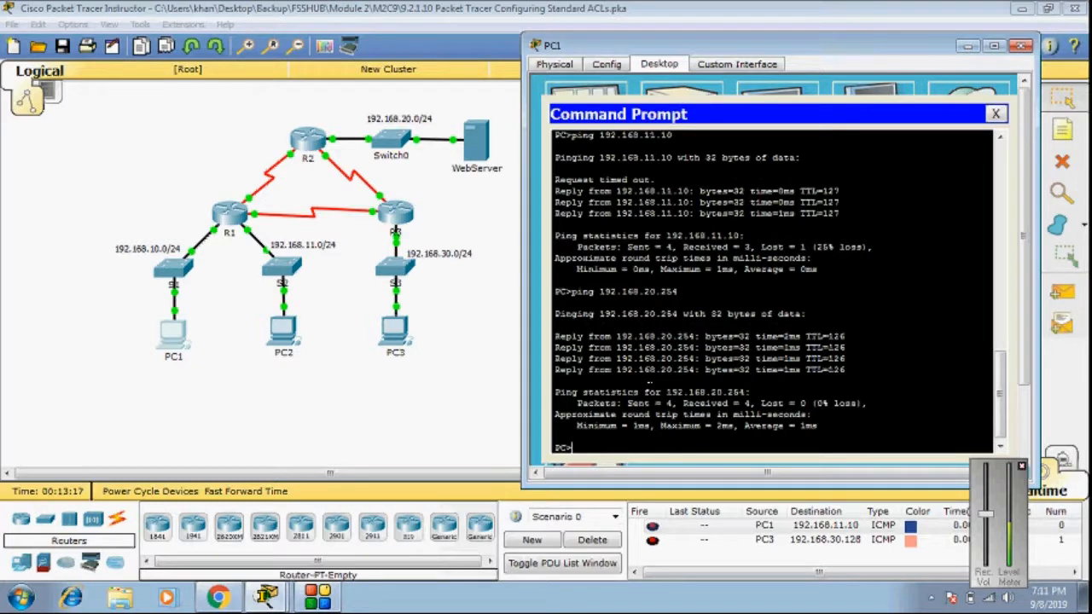
Step: Test WebServer access from PC3 by pinging 192.168.20.254 in its command prompt, and close the PC3 window
{"action": "left_click", "coordinate": [394, 335]}
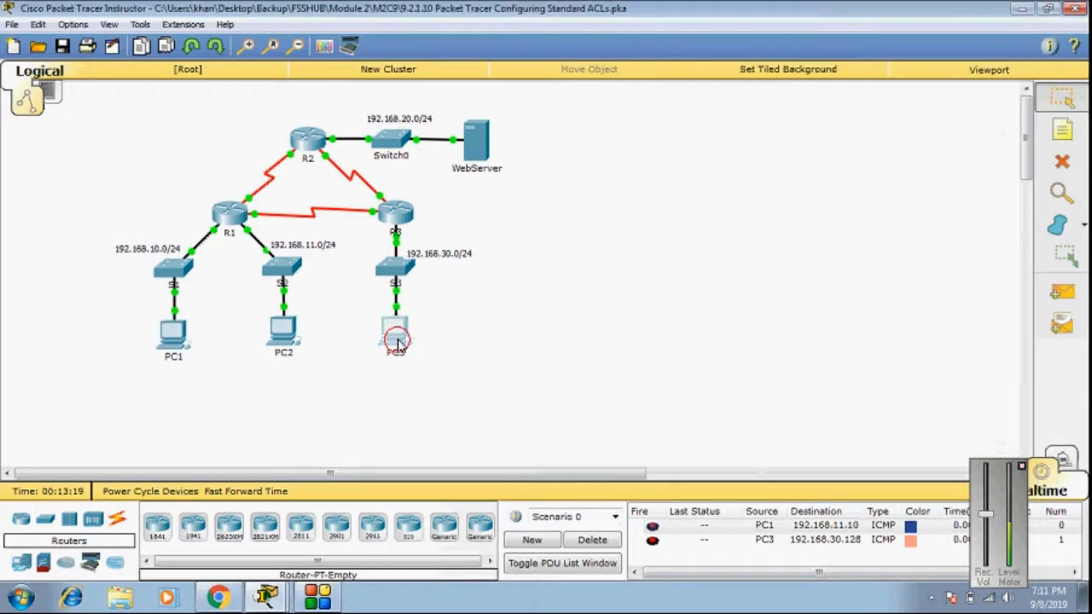
{"action": "left_click_drag", "start_coordinate": [512, 95], "coordinate": [725, 64]}
{"action": "left_click", "coordinate": [641, 94]}
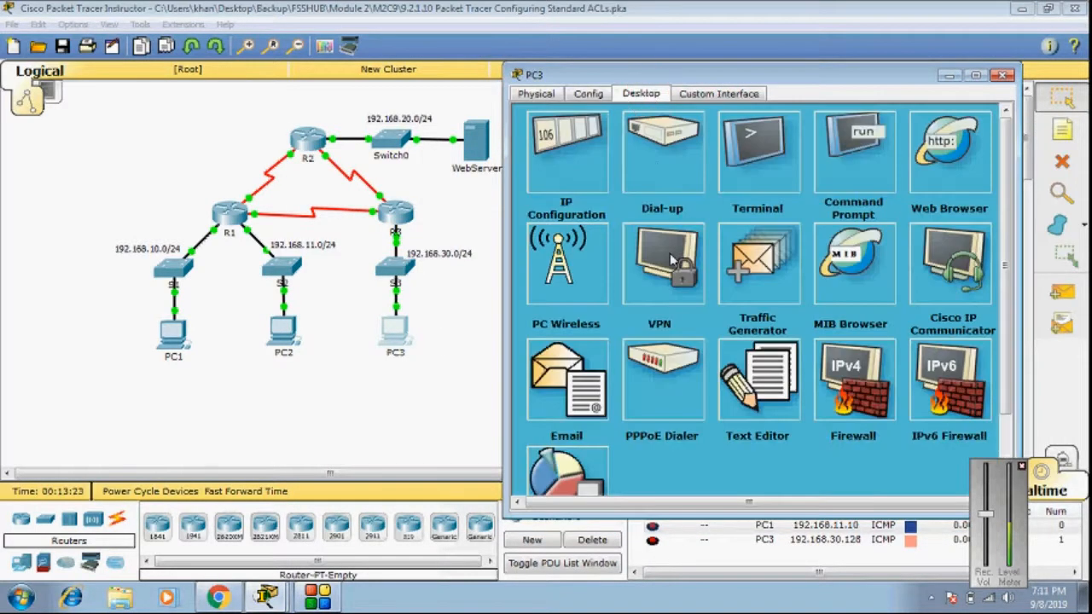
{"action": "left_click", "coordinate": [836, 145]}
{"action": "type", "text": "pi"}
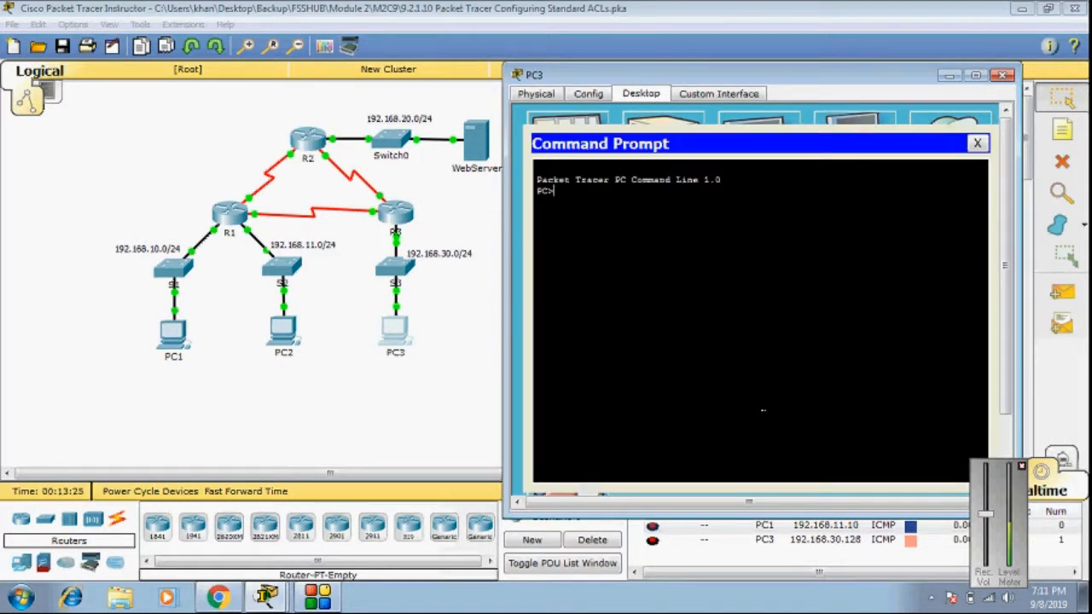
{"action": "type", "text": "ng 192.168.20.25"}
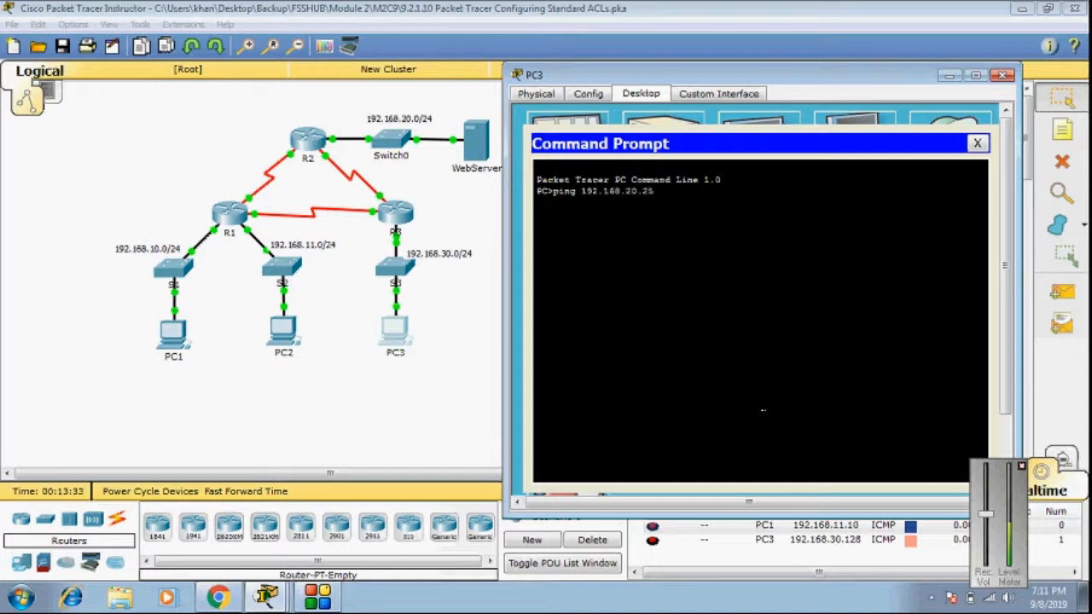
{"action": "type", "text": "4"}
{"action": "key", "text": "Return"}
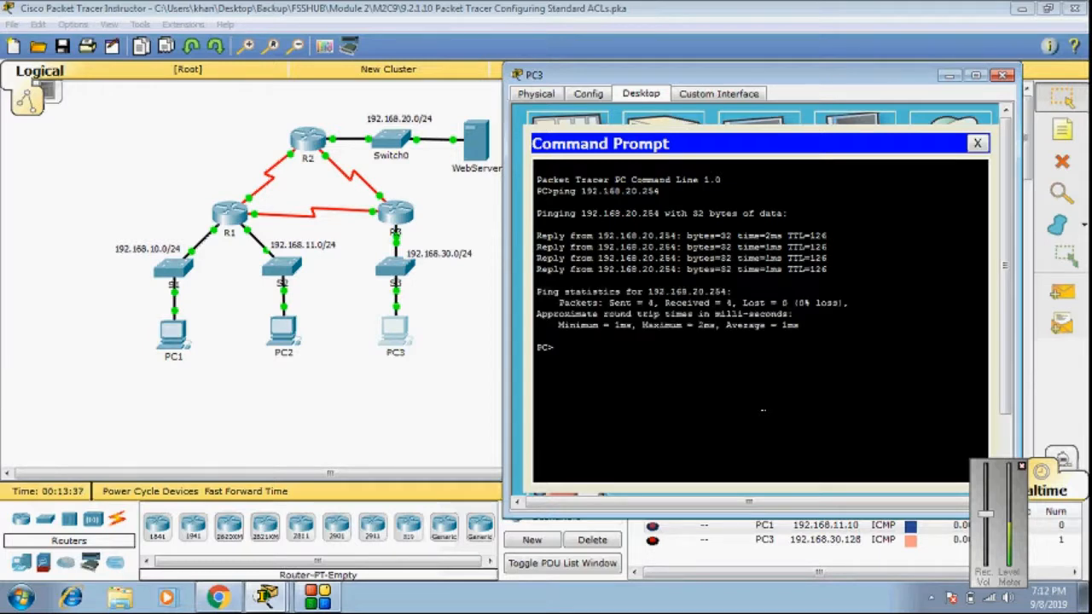
{"action": "left_click", "coordinate": [1003, 77]}
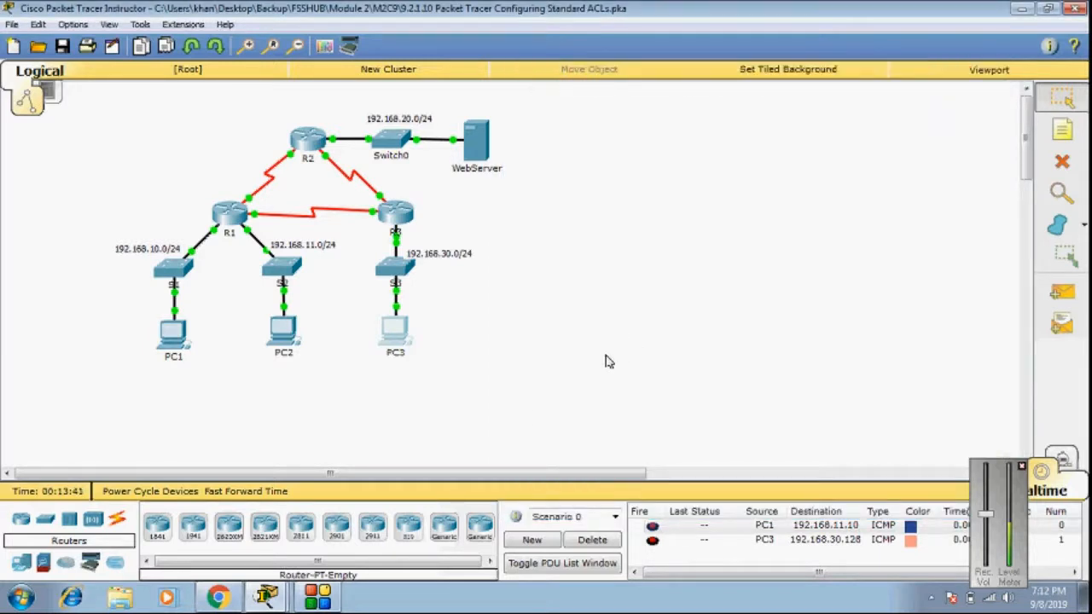
Step: Clear Scenario 0's PDU list, and highlight the R3 policy heading and its 192.168.10.0/24 network in the activity instructions
{"action": "left_click", "coordinate": [592, 540]}
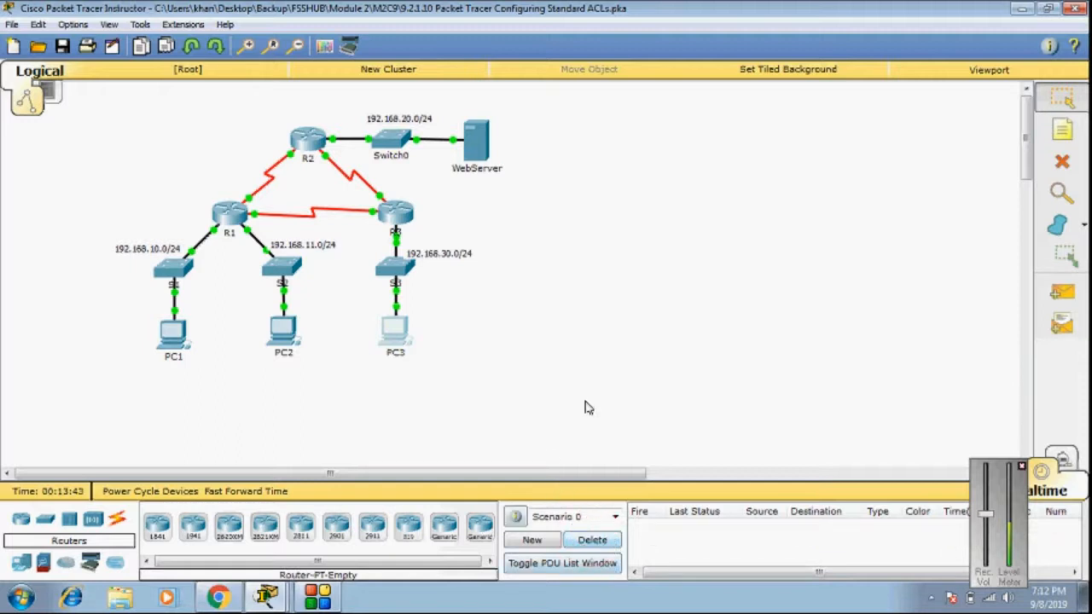
{"action": "left_click", "coordinate": [271, 599]}
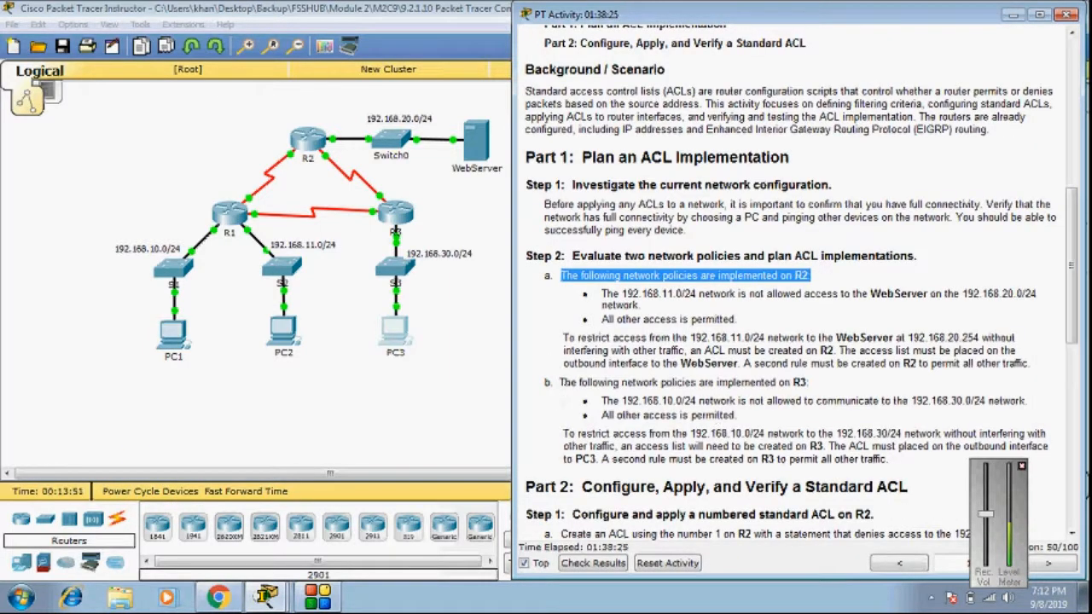
{"action": "left_click_drag", "start_coordinate": [557, 383], "coordinate": [838, 389]}
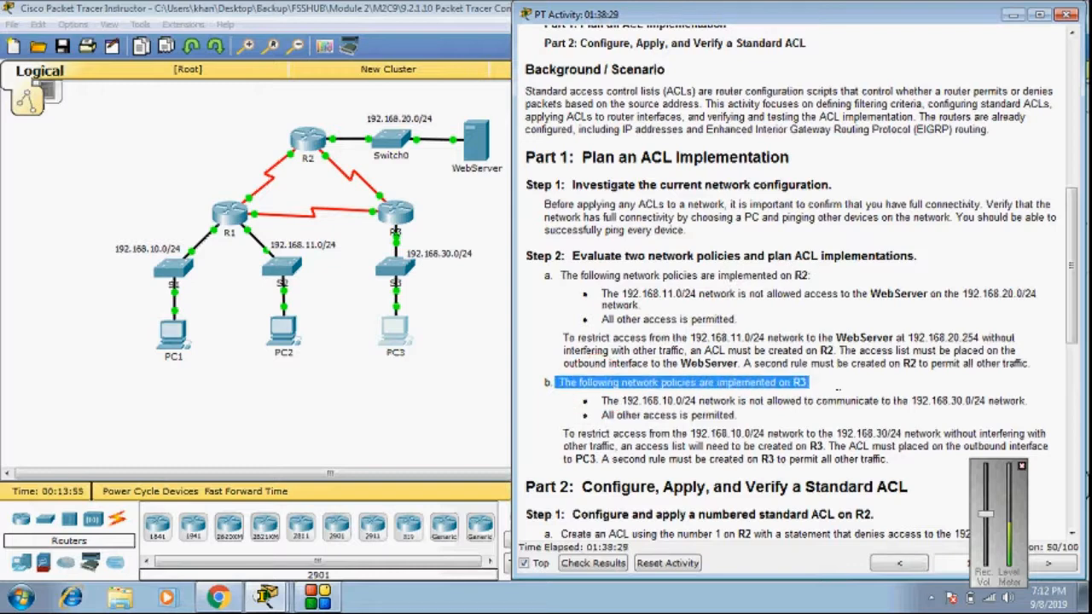
{"action": "left_click_drag", "start_coordinate": [597, 402], "coordinate": [702, 407]}
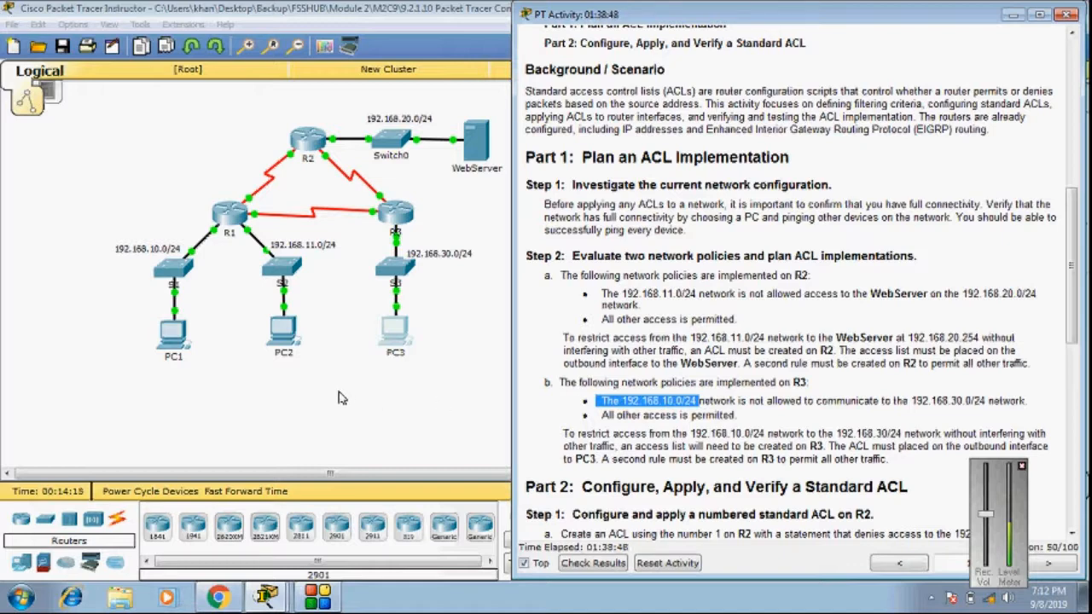
Step: Mark out the 192.168.10.0/24 and 192.168.30.0/24 networks in the topology, and inspect the port labels on the link between R3 and S3
{"action": "left_click_drag", "start_coordinate": [109, 245], "coordinate": [240, 369]}
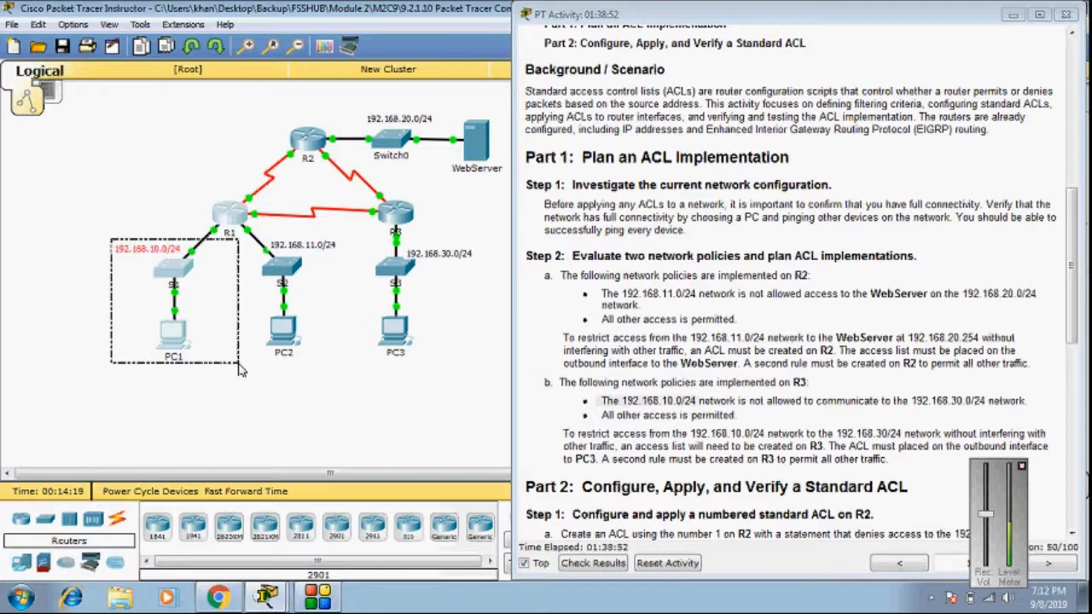
{"action": "left_click_drag", "start_coordinate": [240, 369], "coordinate": [242, 369]}
{"action": "left_click_drag", "start_coordinate": [361, 367], "coordinate": [490, 232]}
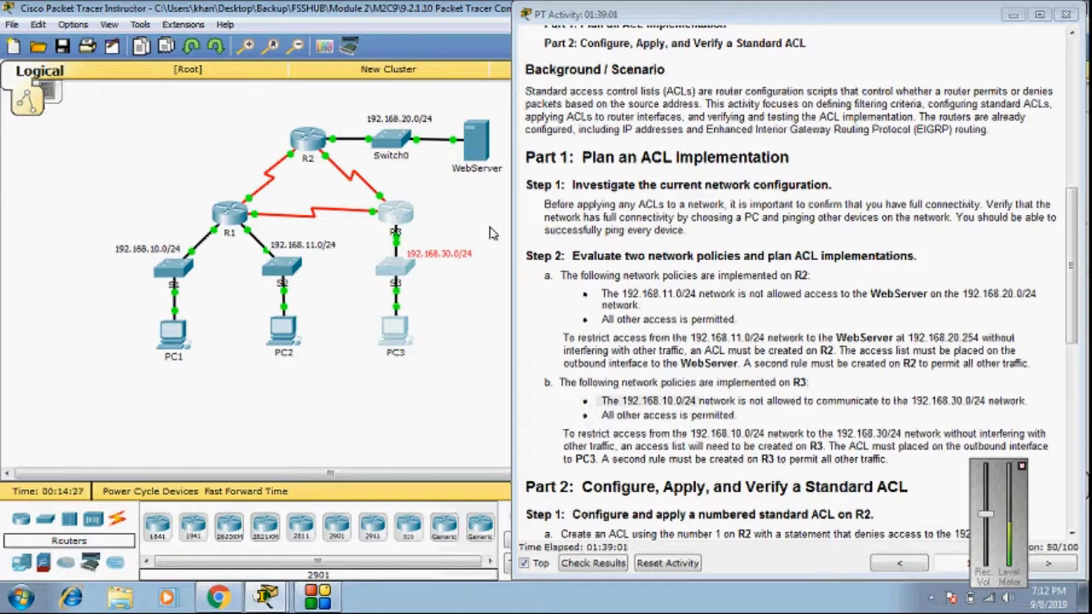
{"action": "left_click", "coordinate": [436, 349]}
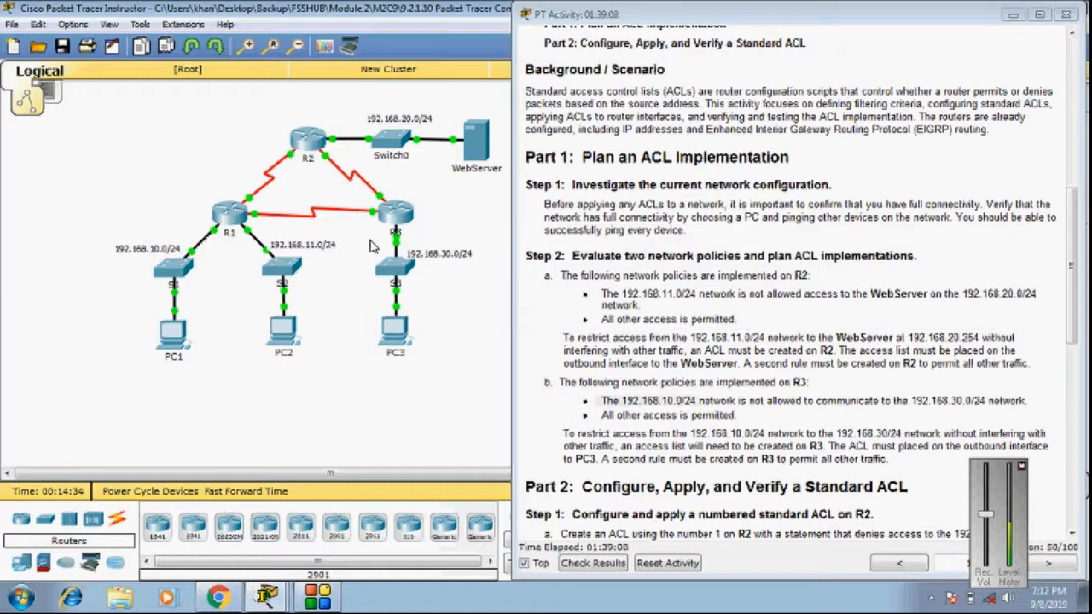
{"action": "mouse_move", "coordinate": [396, 242]}
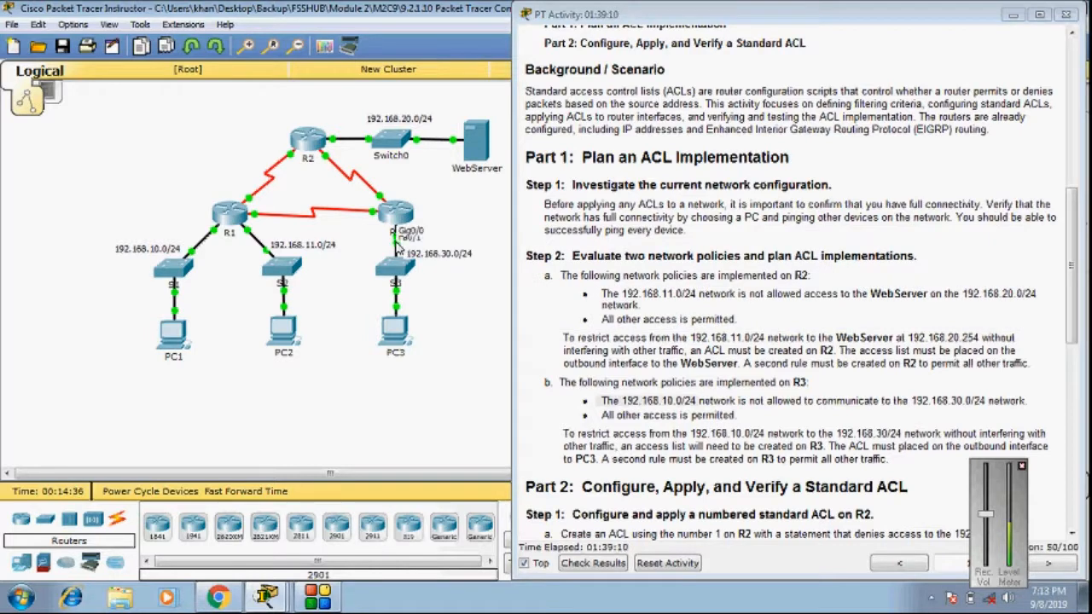
Step: Open R3's command-line interface, minimizing the activity instructions and moving the R3 window clear of the topology, and bring up its prompt
{"action": "left_click", "coordinate": [398, 224]}
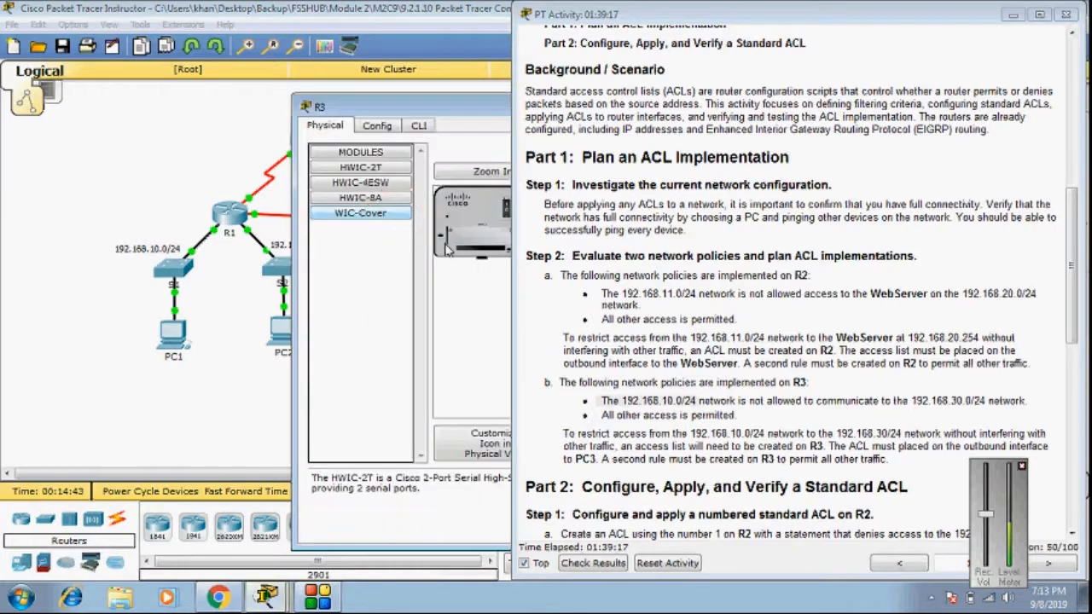
{"action": "left_click", "coordinate": [1013, 15]}
{"action": "left_click_drag", "start_coordinate": [512, 112], "coordinate": [674, 40]}
{"action": "left_click", "coordinate": [578, 52]}
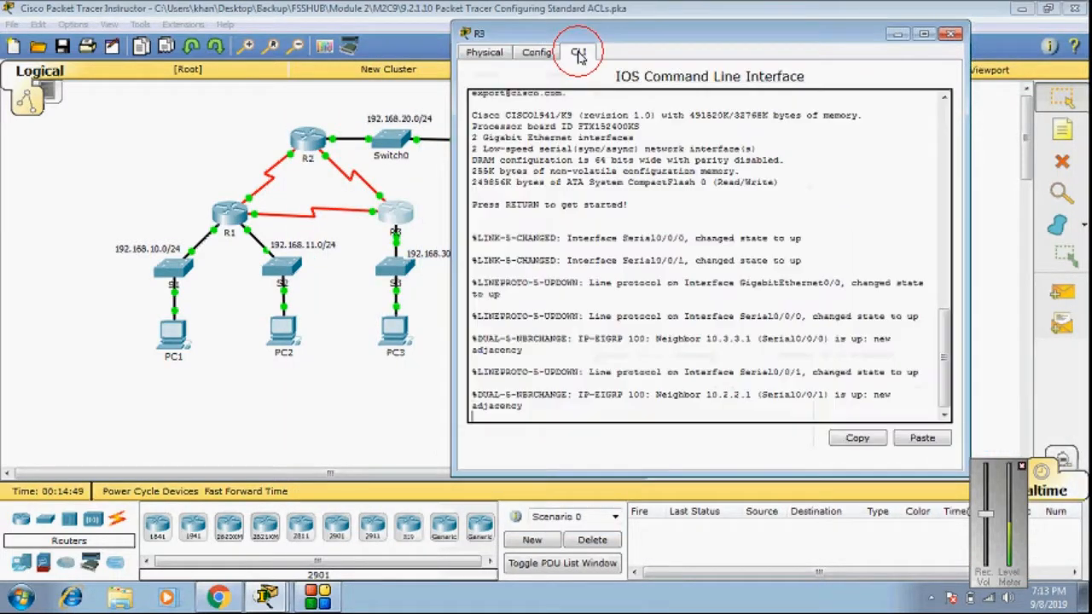
{"action": "key", "text": "Return"}
{"action": "key", "text": "Return"}
{"action": "key", "text": "Return"}
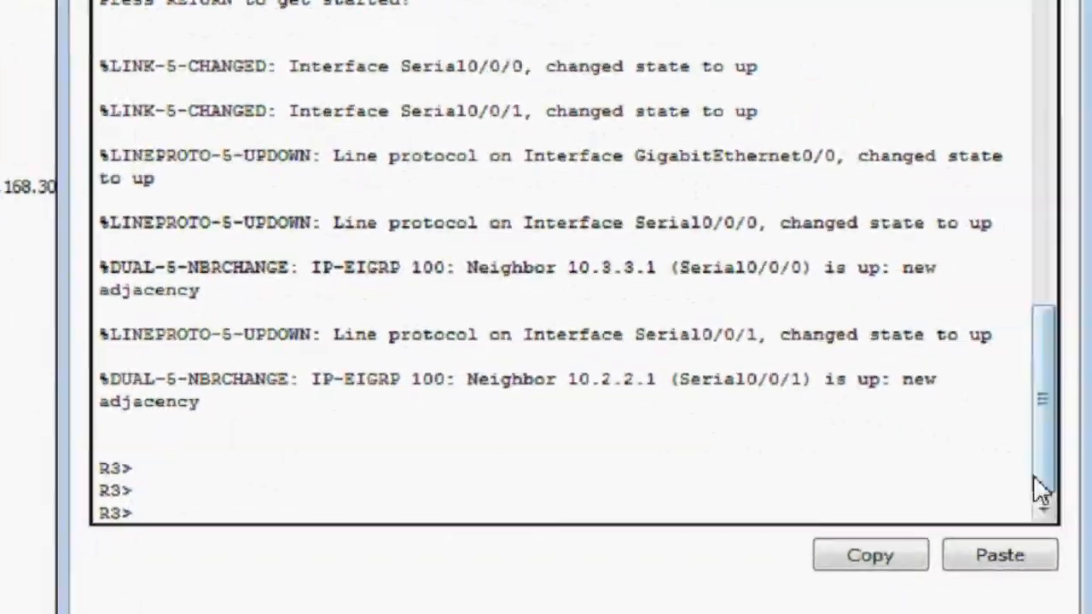
Step: Enter privileged EXEC mode and global configuration mode on R3
{"action": "type", "text": "en"}
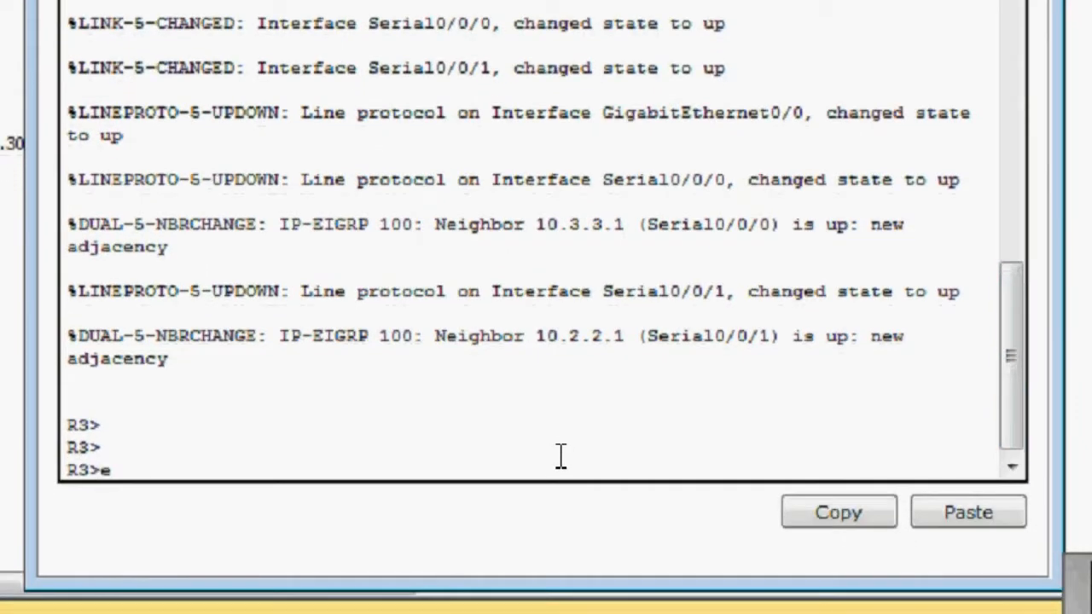
{"action": "key", "text": "Tab"}
{"action": "key", "text": "Return"}
{"action": "type", "text": "conf"}
{"action": "key", "text": "Tab"}
{"action": "type", "text": "t"}
{"action": "key", "text": "Tab"}
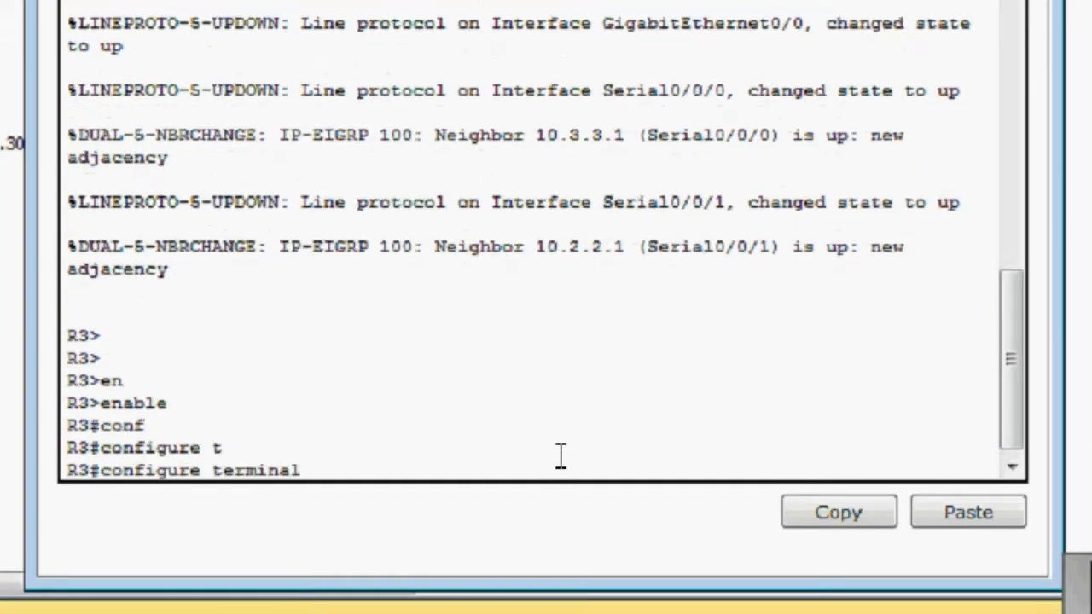
{"action": "key", "text": "Return"}
Step: Create standard ACL 1 on R3 with a statement denying 192.168.10.0 with wildcard mask 0.0.0.255
{"action": "type", "text": "acc"}
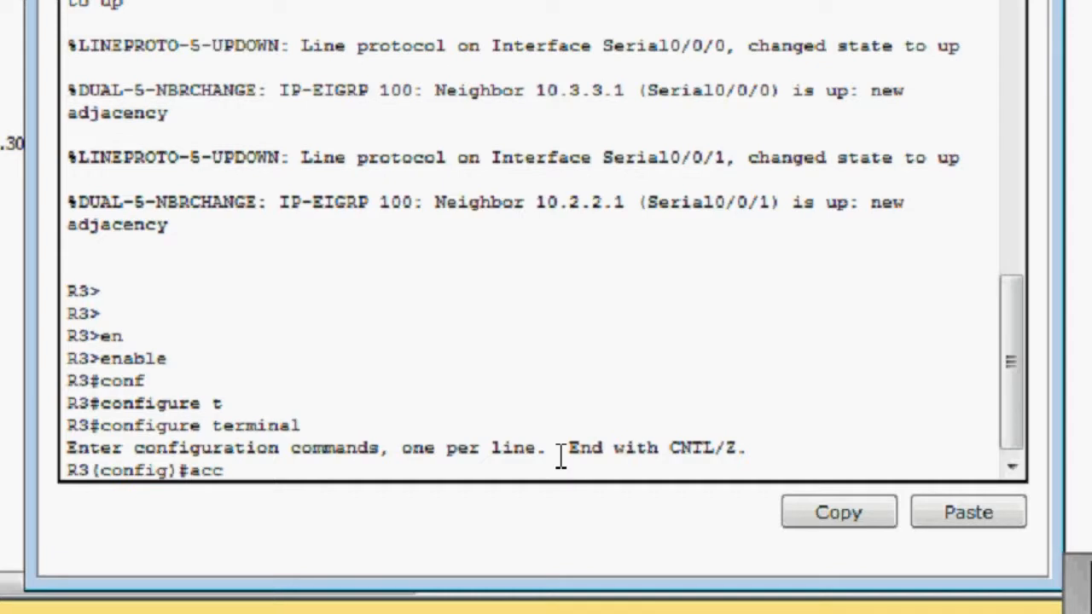
{"action": "key", "text": "Tab"}
{"action": "type", "text": "1"}
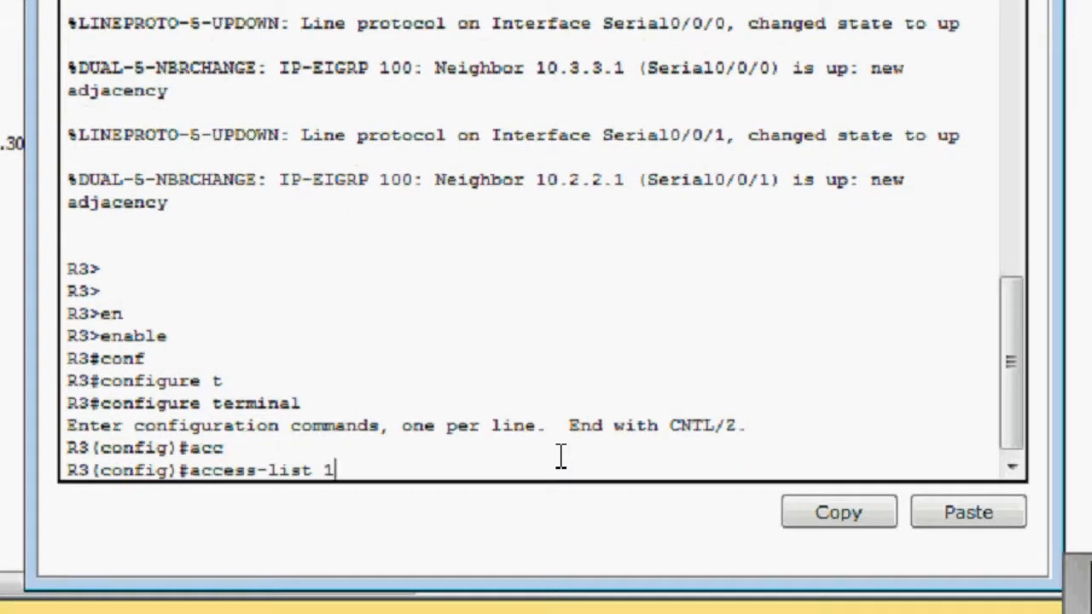
{"action": "type", "text": " per"}
{"action": "key", "text": "BackSpace"}
{"action": "key", "text": "BackSpace"}
{"action": "key", "text": "BackSpace"}
{"action": "type", "text": "de"}
{"action": "key", "text": "Tab"}
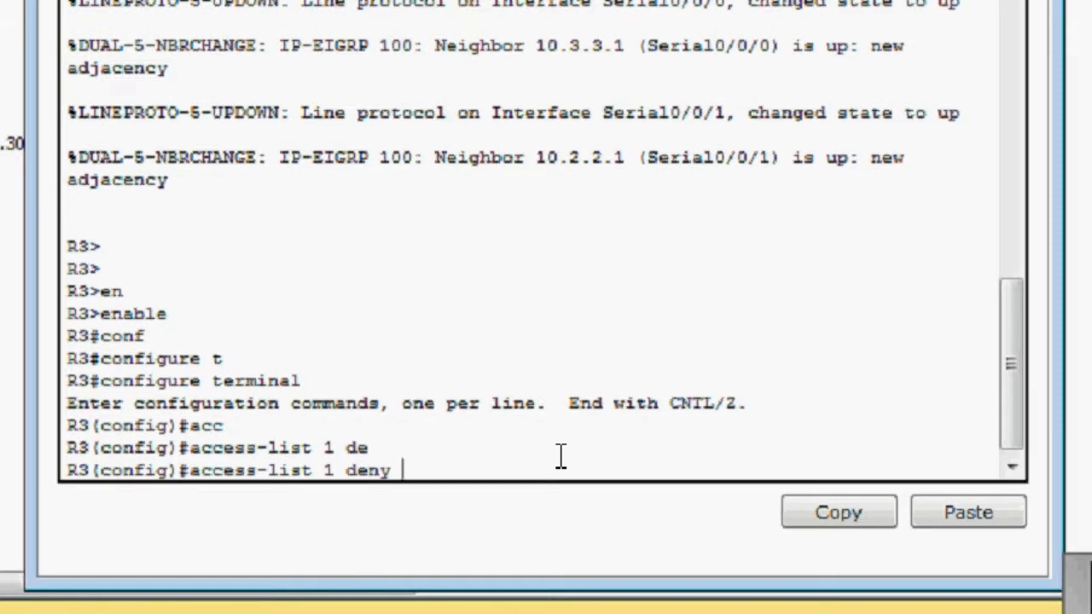
{"action": "type", "text": "192.168"}
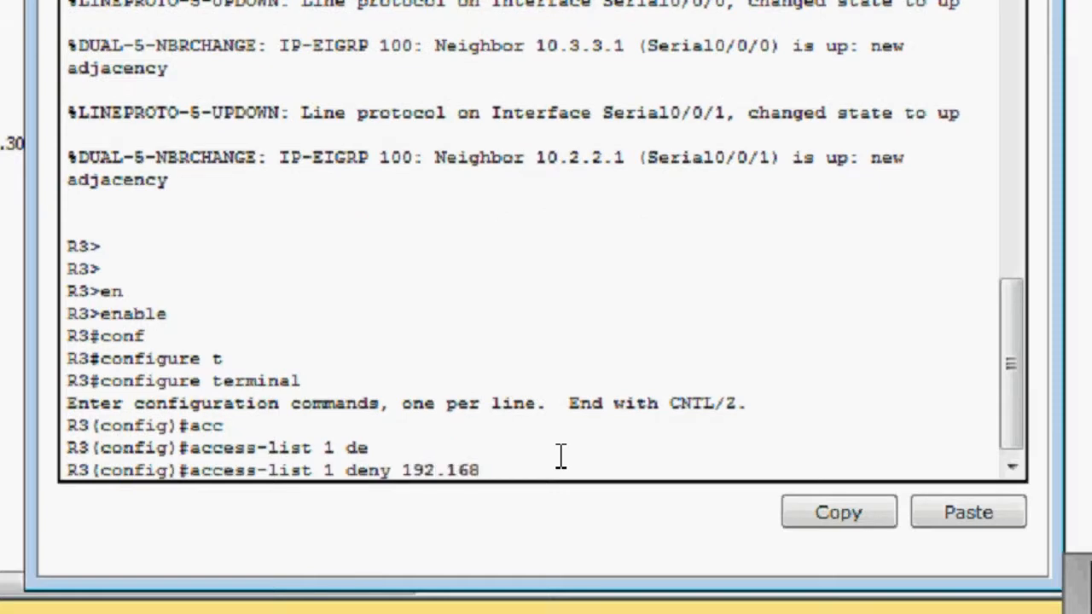
{"action": "type", "text": ".10.0 0.0.0.255"}
{"action": "key", "text": "Return"}
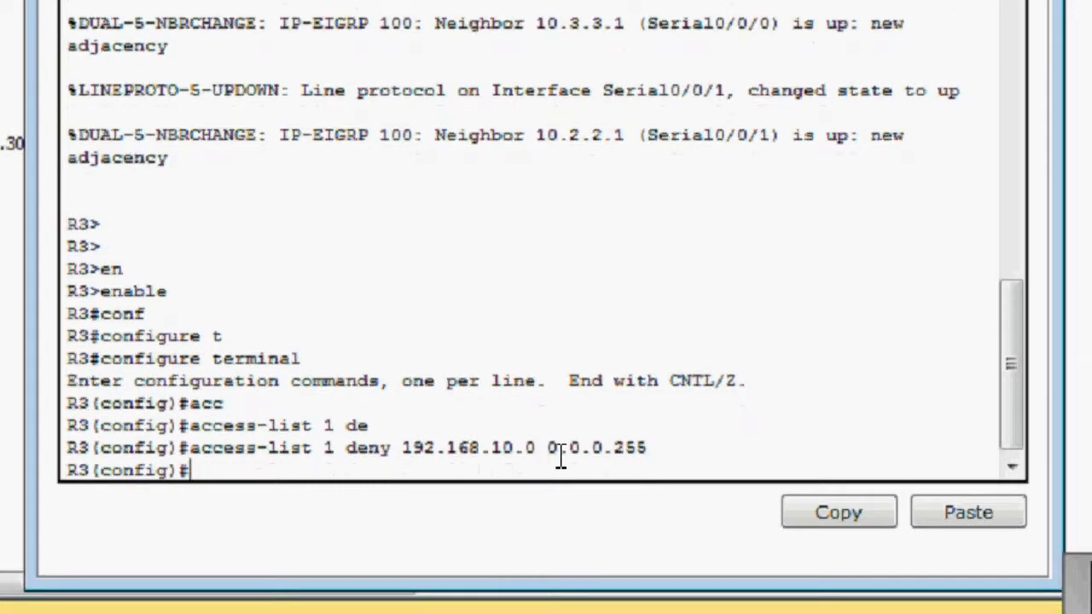
Step: Add a permit any statement to ACL 1 on R3 and save the configuration with do wr
{"action": "type", "text": "acc"}
{"action": "key", "text": "Tab"}
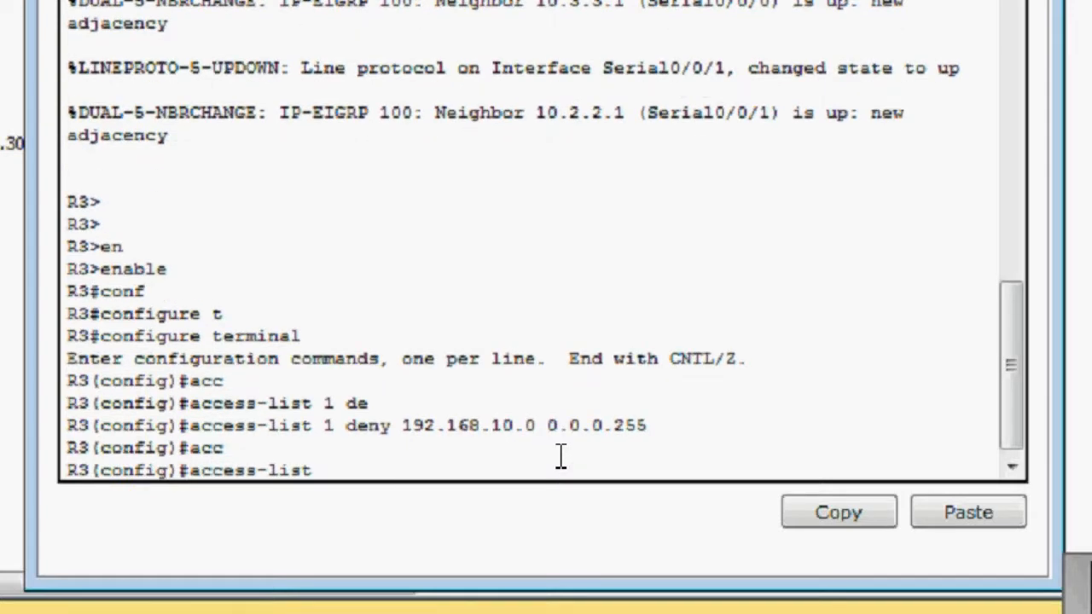
{"action": "type", "text": "1 per"}
{"action": "key", "text": "Tab"}
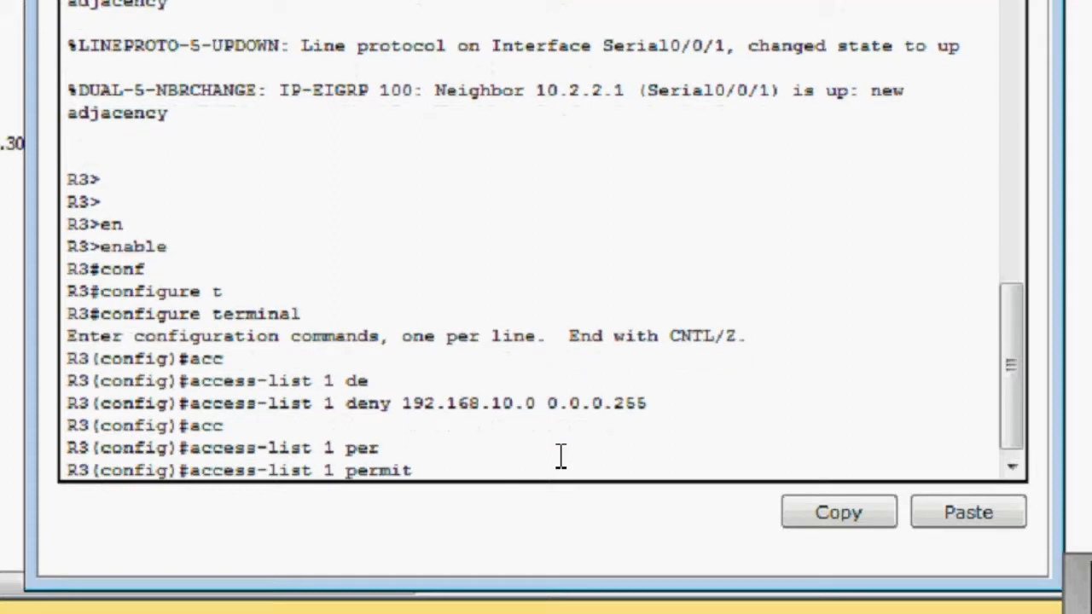
{"action": "type", "text": "an"}
{"action": "key", "text": "Tab"}
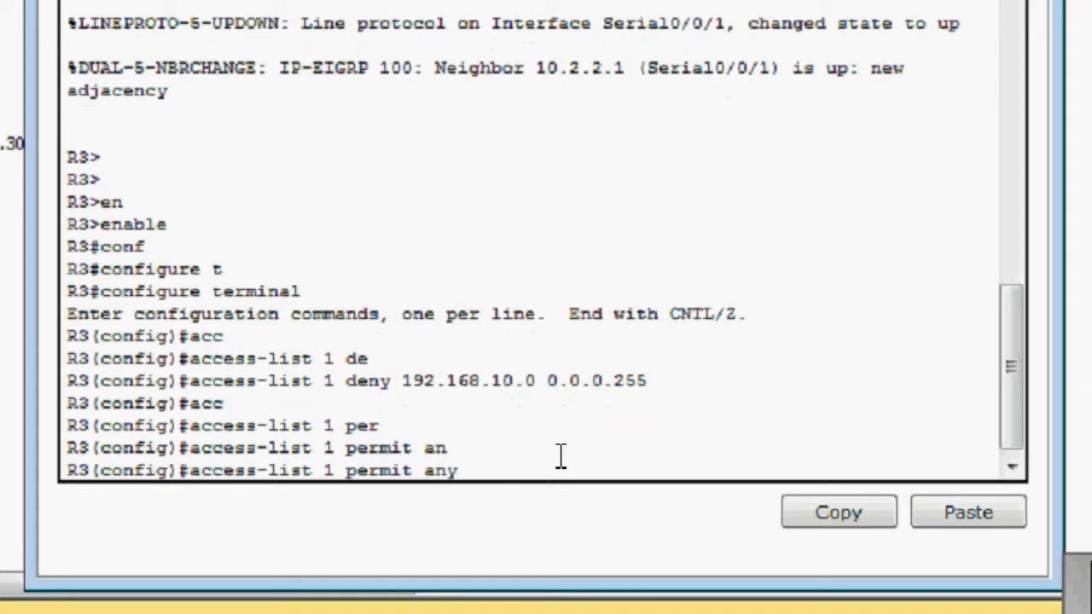
{"action": "key", "text": "Return"}
{"action": "type", "text": "do wr"}
{"action": "key", "text": "Return"}
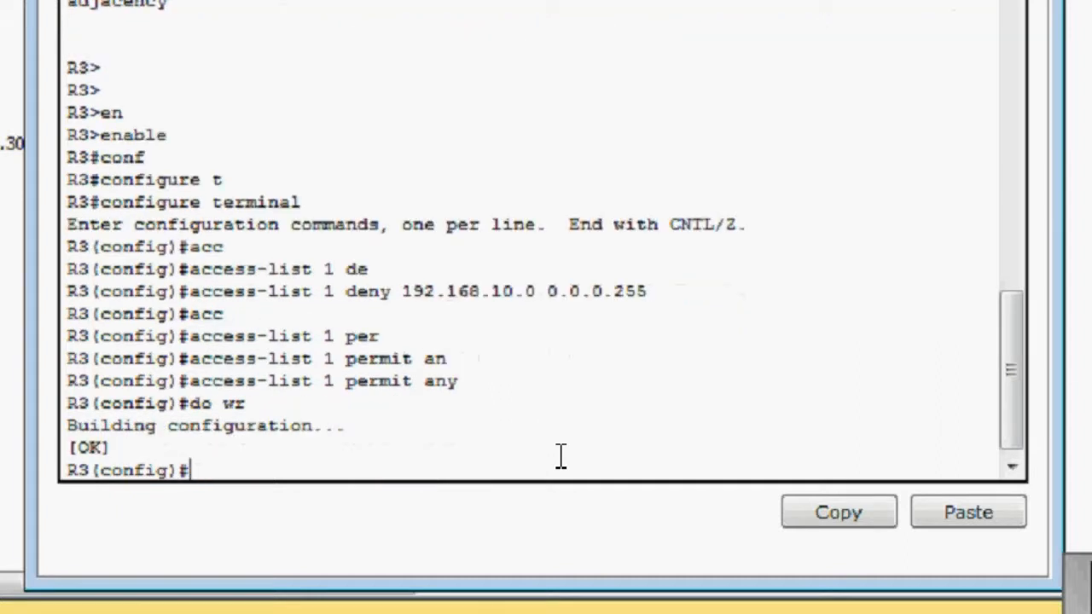
Step: Apply ACL 1 in the outbound direction on R3's GigabitEthernet 0/0 interface
{"action": "type", "text": "int"}
{"action": "key", "text": "Tab"}
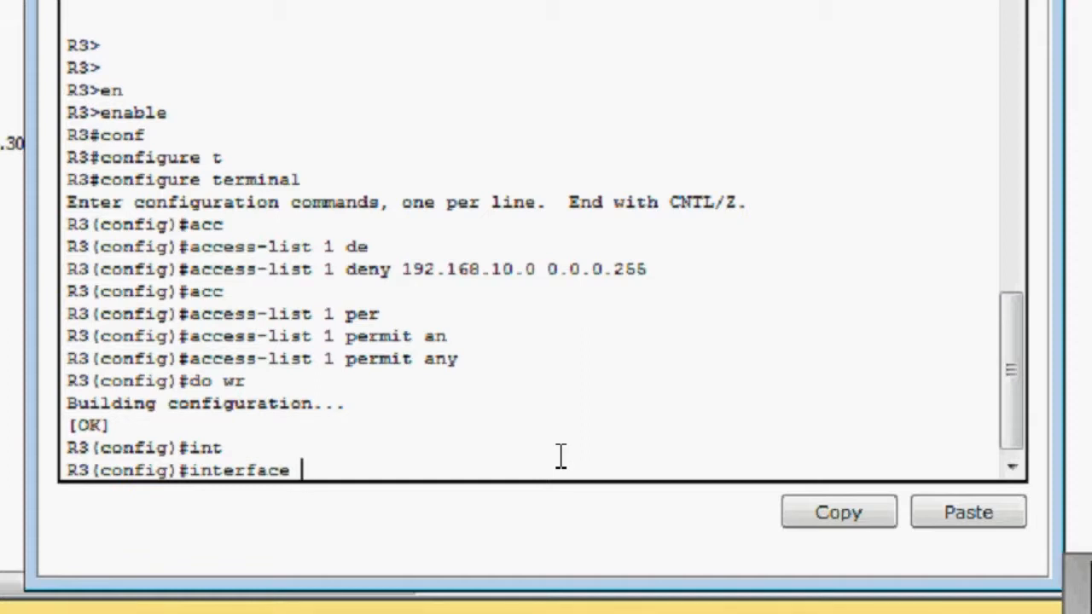
{"action": "type", "text": "gi"}
{"action": "key", "text": "Tab"}
{"action": "type", "text": "0"}
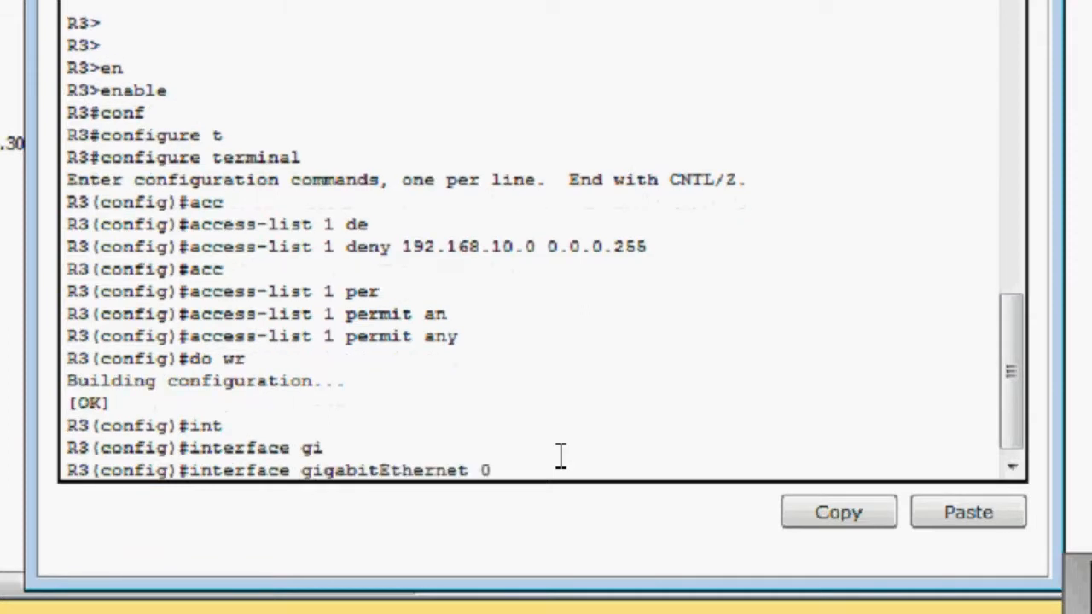
{"action": "type", "text": "/0"}
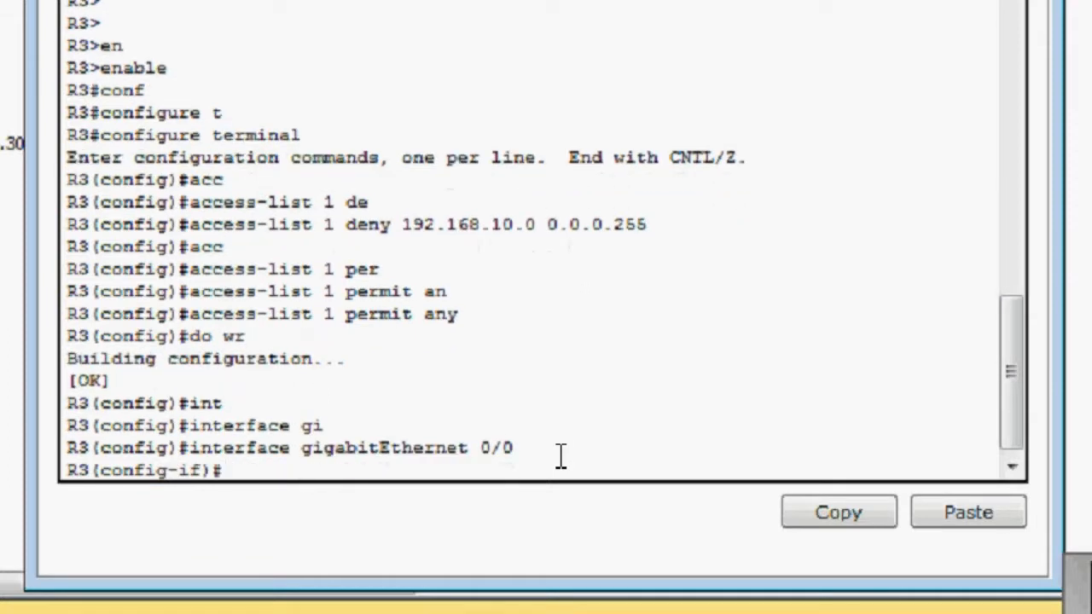
{"action": "type", "text": "ip acc"}
{"action": "key", "text": "Tab"}
{"action": "type", "text": "1 ou"}
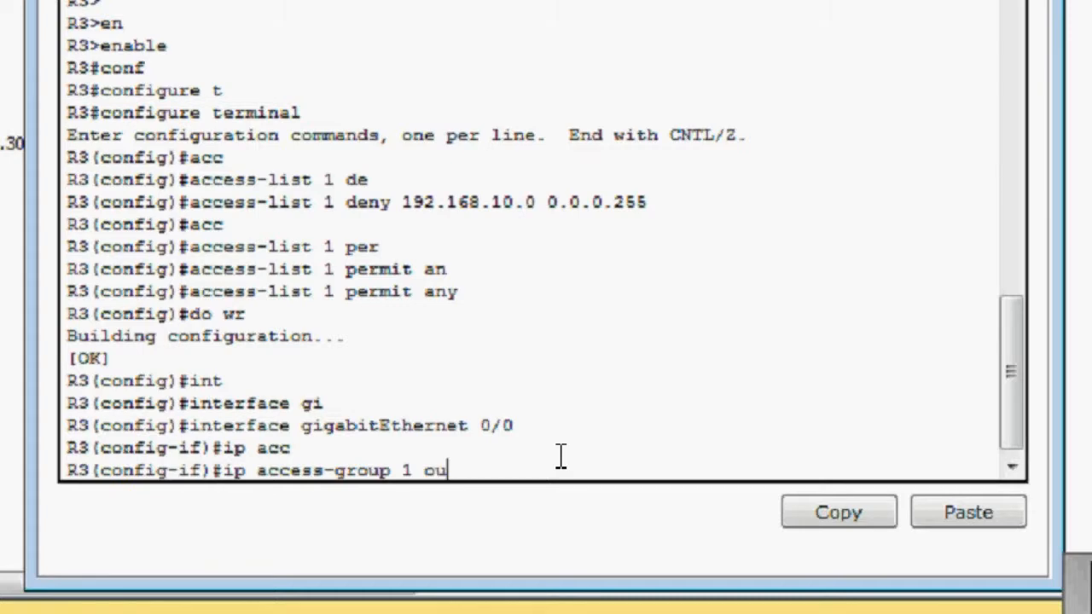
{"action": "key", "text": "Tab"}
{"action": "key", "text": "Return"}
Step: Save R3's configuration with do wr and close the R3 window
{"action": "type", "text": "do wr"}
{"action": "key", "text": "Return"}
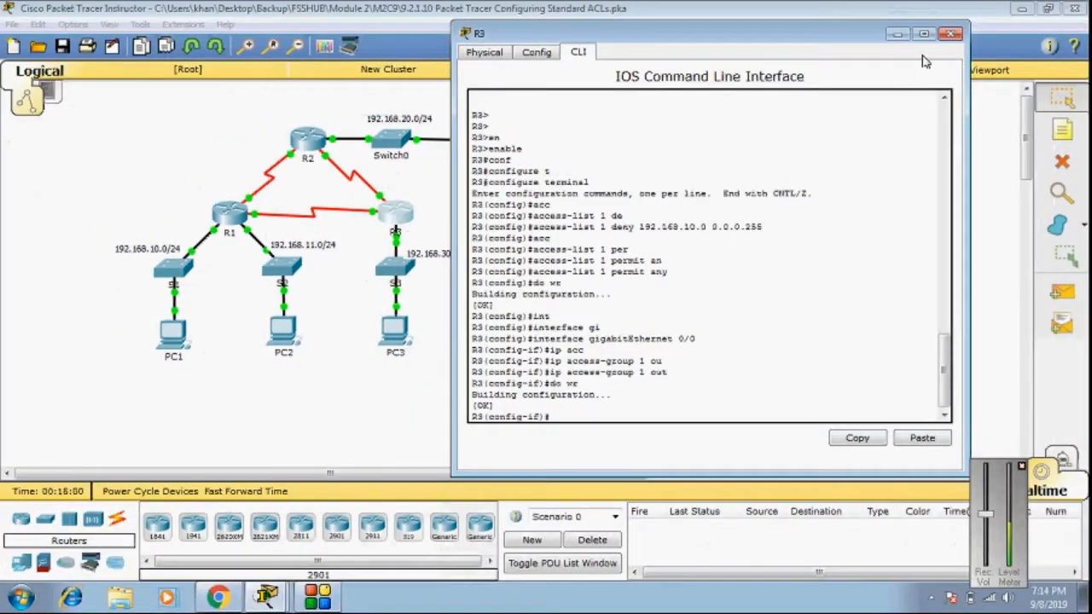
{"action": "left_click", "coordinate": [952, 34]}
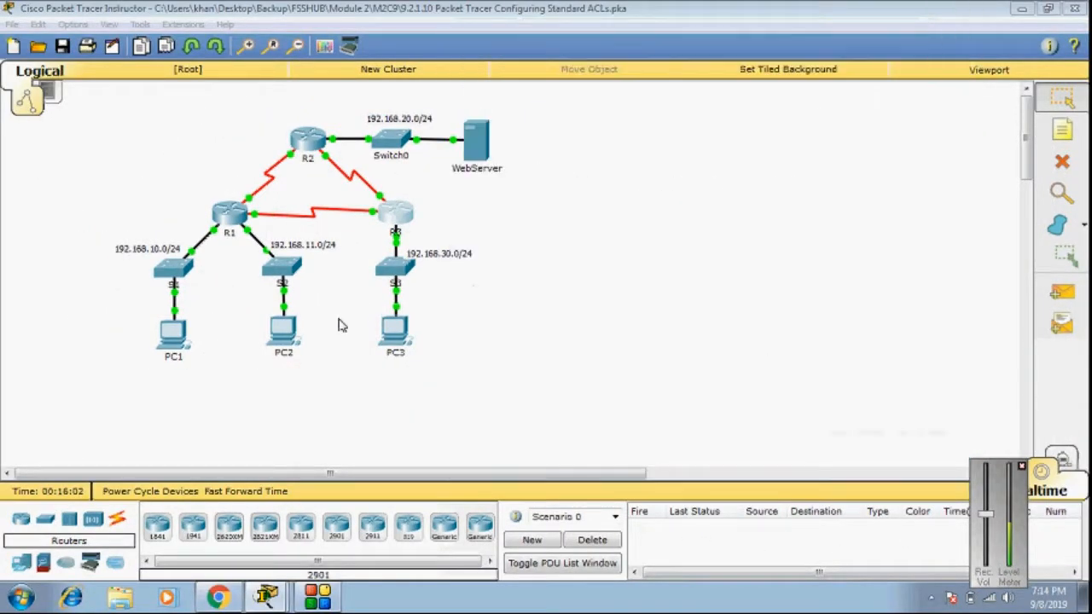
Step: Check PC3's address details in the topology and ping its gateway 192.168.30.1 from PC1's command prompt
{"action": "left_click", "coordinate": [176, 340]}
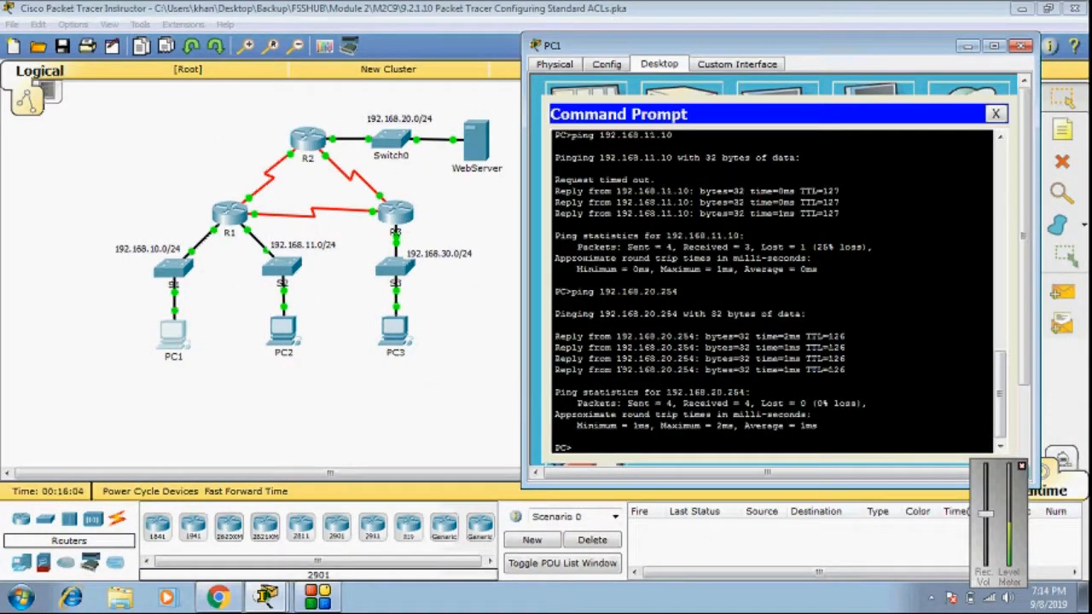
{"action": "left_click", "coordinate": [383, 427]}
{"action": "mouse_move", "coordinate": [396, 345]}
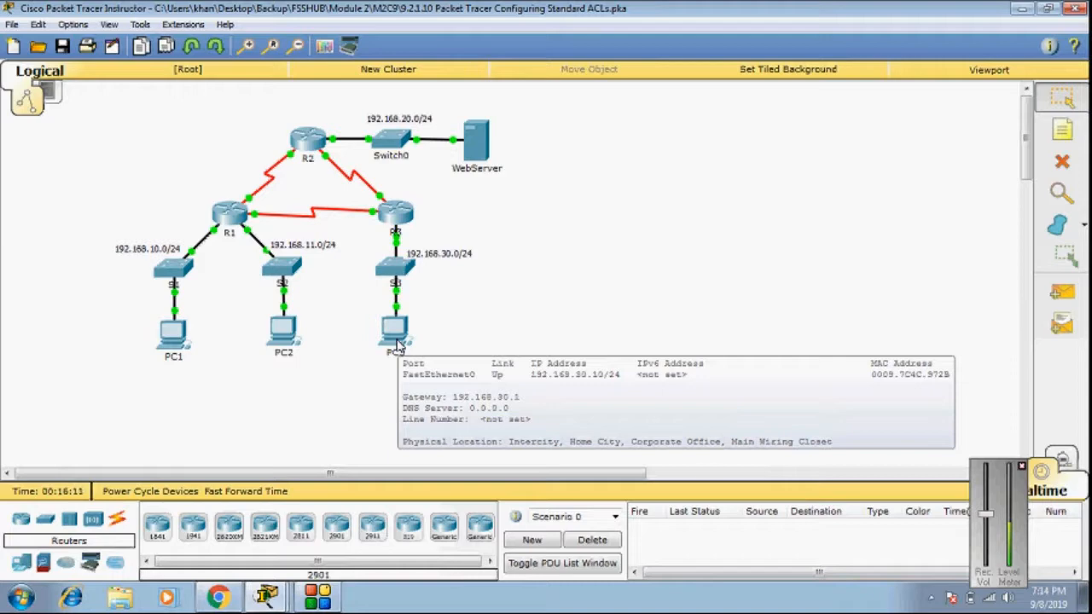
{"action": "left_click", "coordinate": [170, 345]}
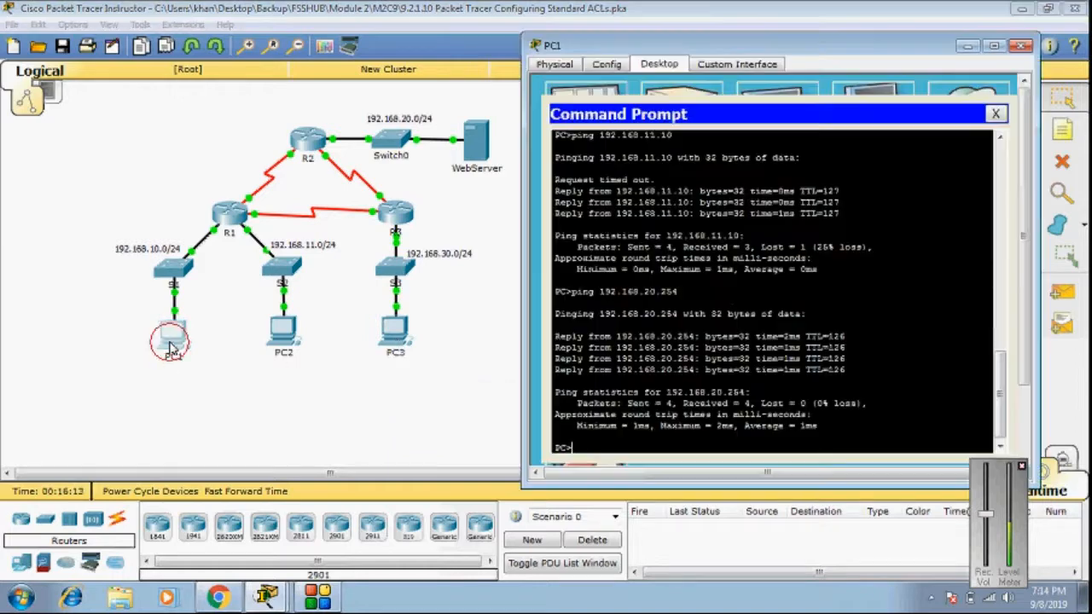
{"action": "type", "text": "ping 192.168"}
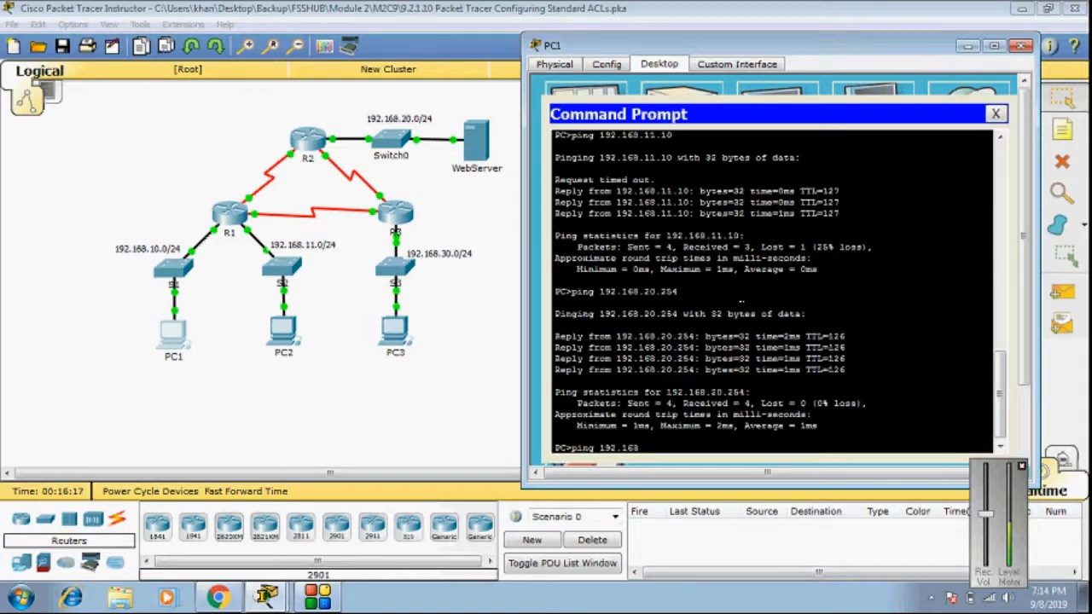
{"action": "type", "text": ".30.1"}
{"action": "key", "text": "Return"}
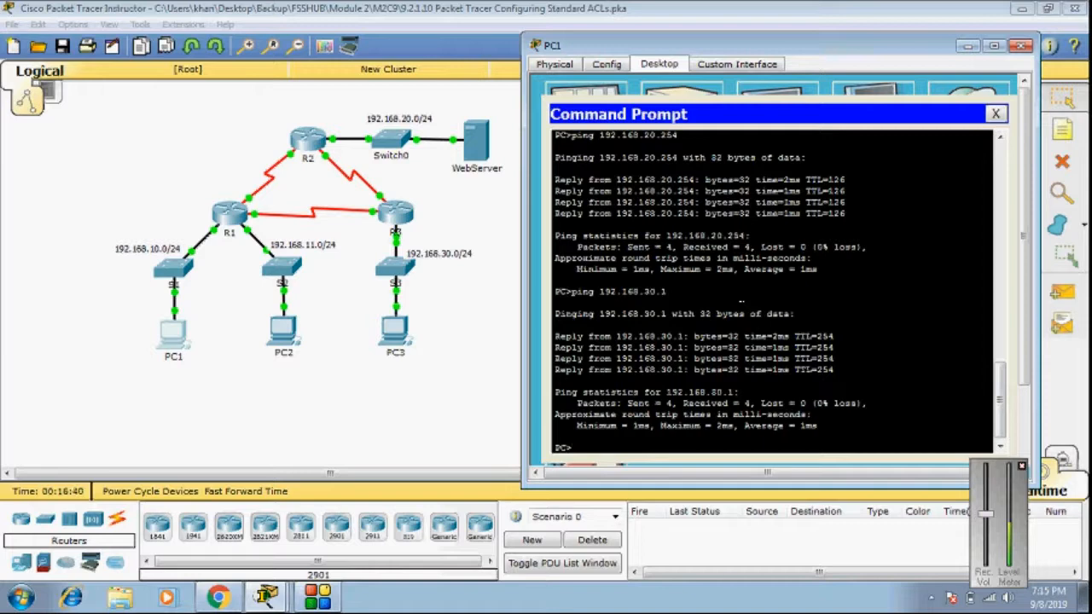
Step: Recheck PC3's IP address and ping 192.168.30.10 from PC1's command prompt to test the ACL on R3
{"action": "left_click", "coordinate": [386, 411]}
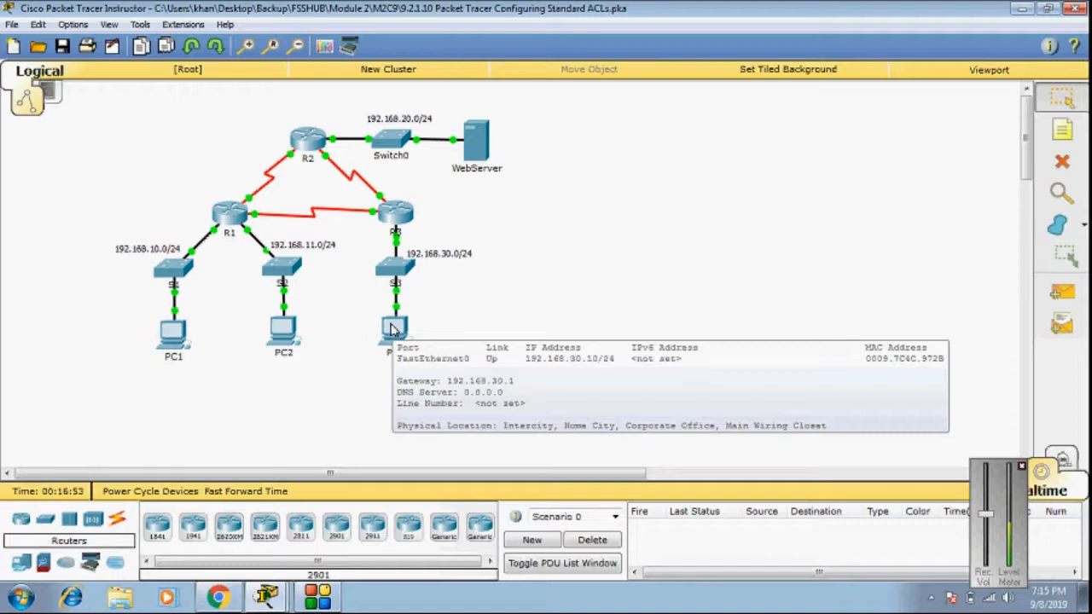
{"action": "left_click", "coordinate": [392, 329]}
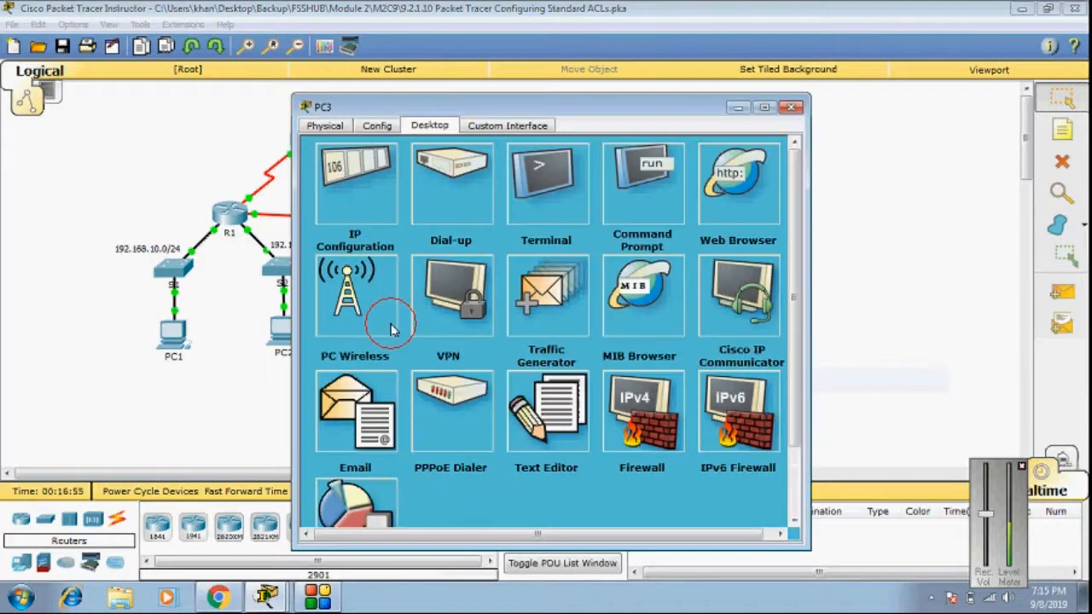
{"action": "left_click", "coordinate": [794, 108]}
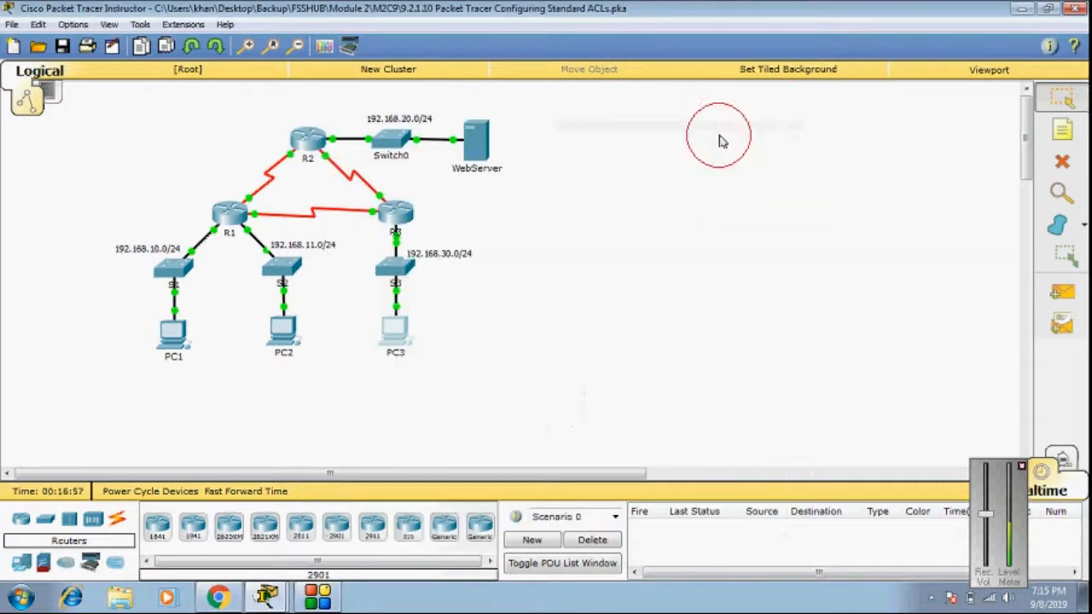
{"action": "left_click", "coordinate": [171, 331]}
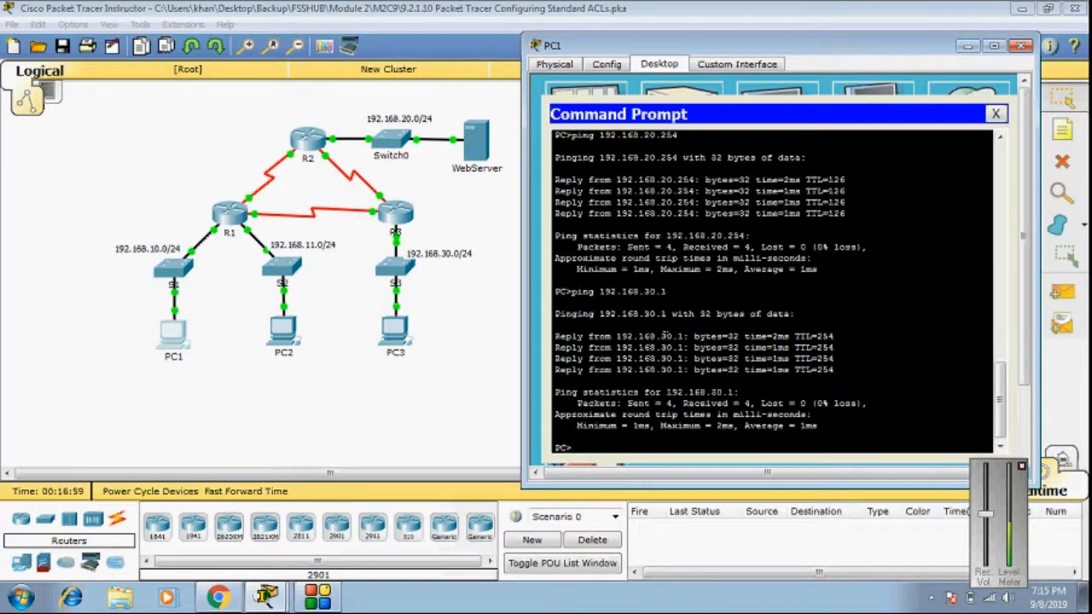
{"action": "key", "text": "Up"}
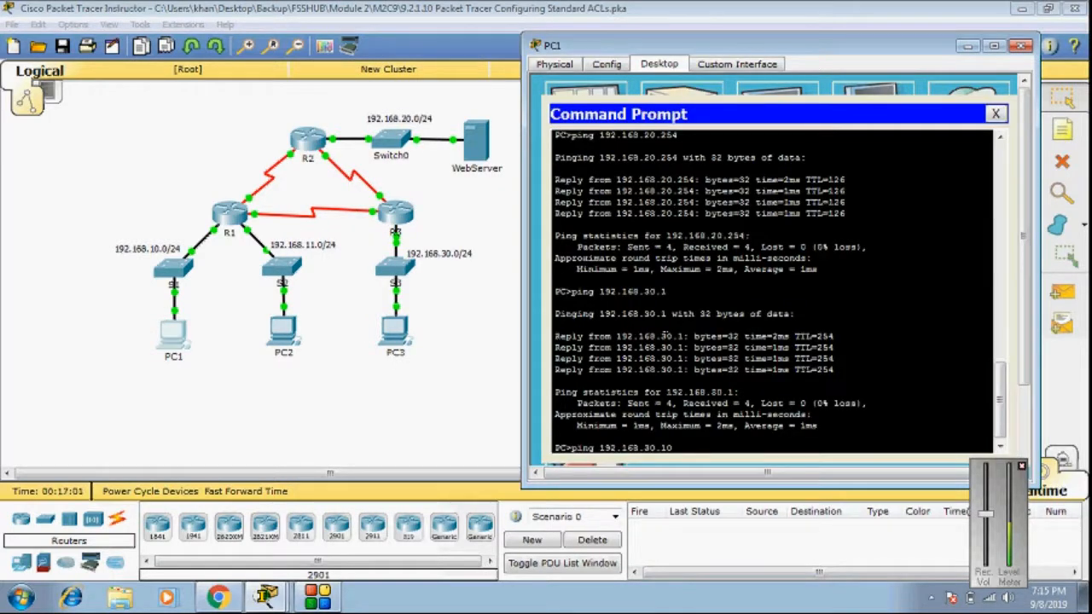
{"action": "key", "text": "Return"}
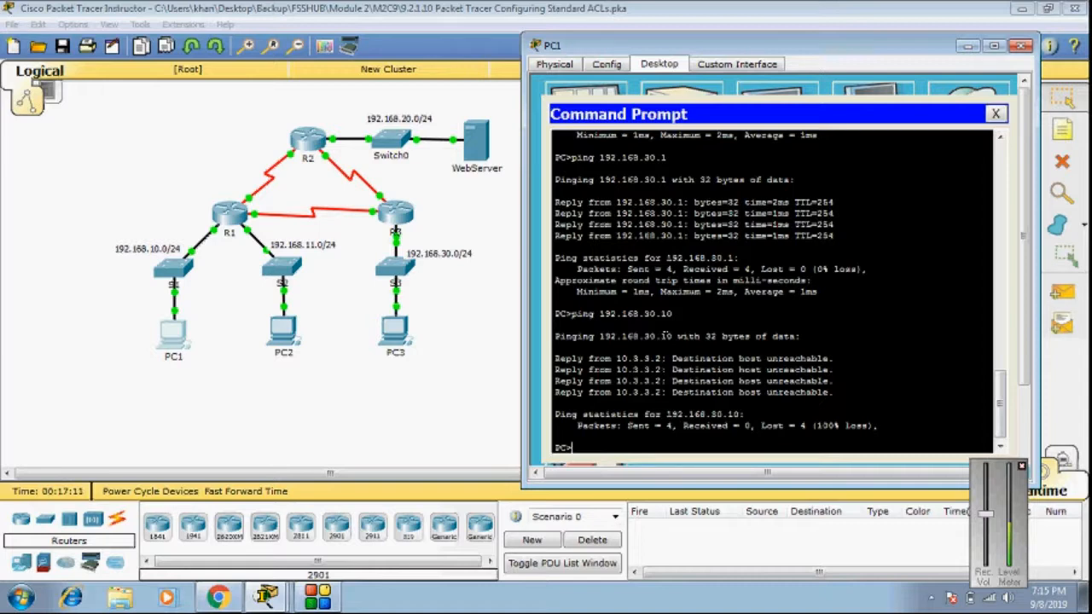
Step: Repeat the ping to 192.168.30.10 from PC1's command prompt
{"action": "key", "text": "Up"}
{"action": "key", "text": "Return"}
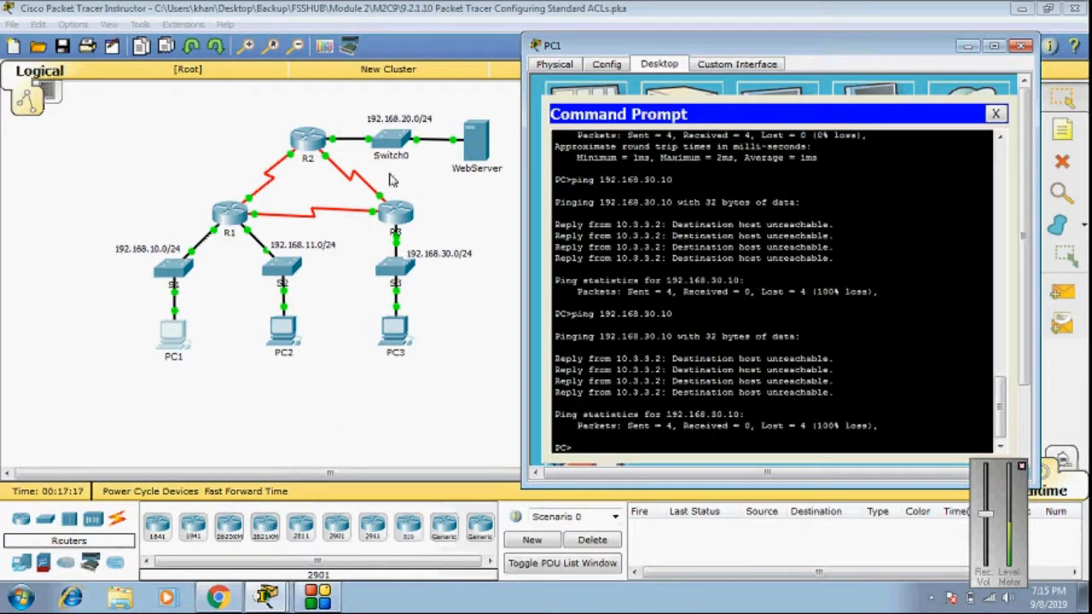
{"action": "left_click_drag", "start_coordinate": [428, 186], "coordinate": [367, 228]}
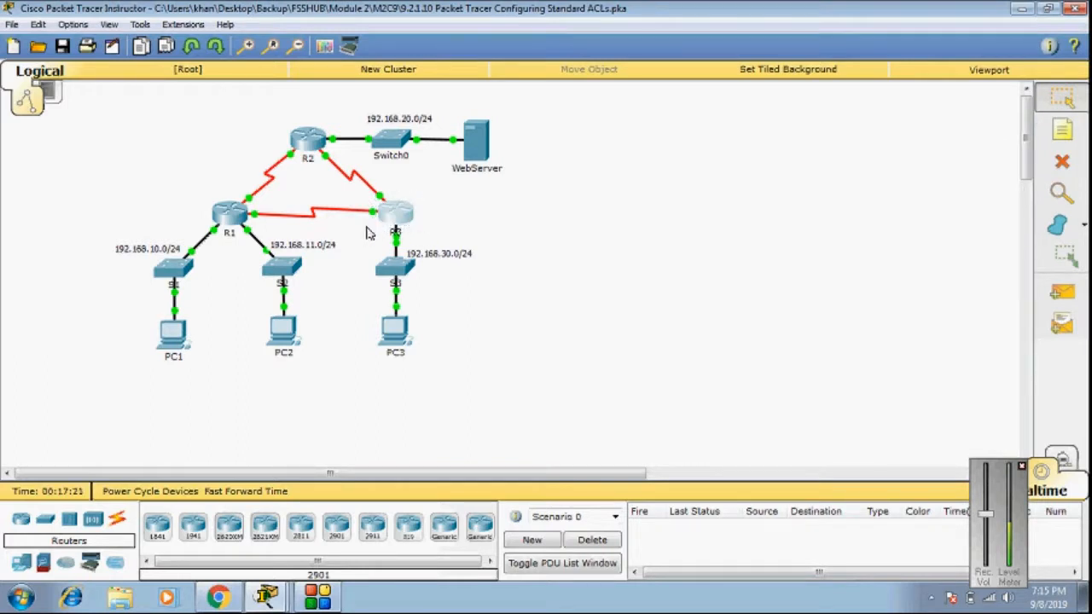
{"action": "left_click", "coordinate": [426, 236]}
{"action": "left_click_drag", "start_coordinate": [438, 183], "coordinate": [365, 232]}
{"action": "left_click", "coordinate": [432, 226]}
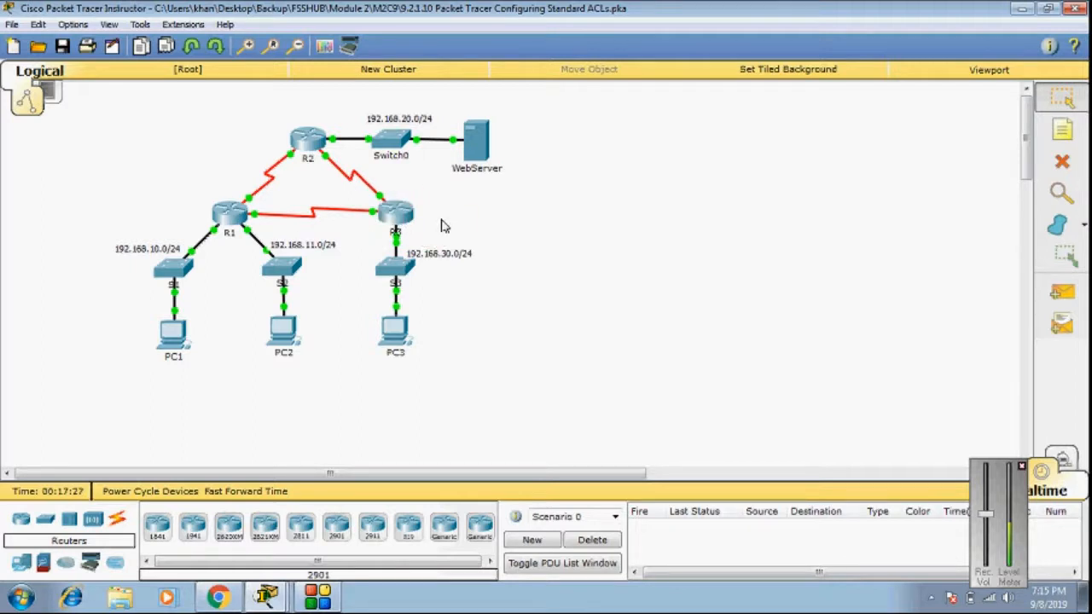
{"action": "left_click_drag", "start_coordinate": [440, 189], "coordinate": [368, 239]}
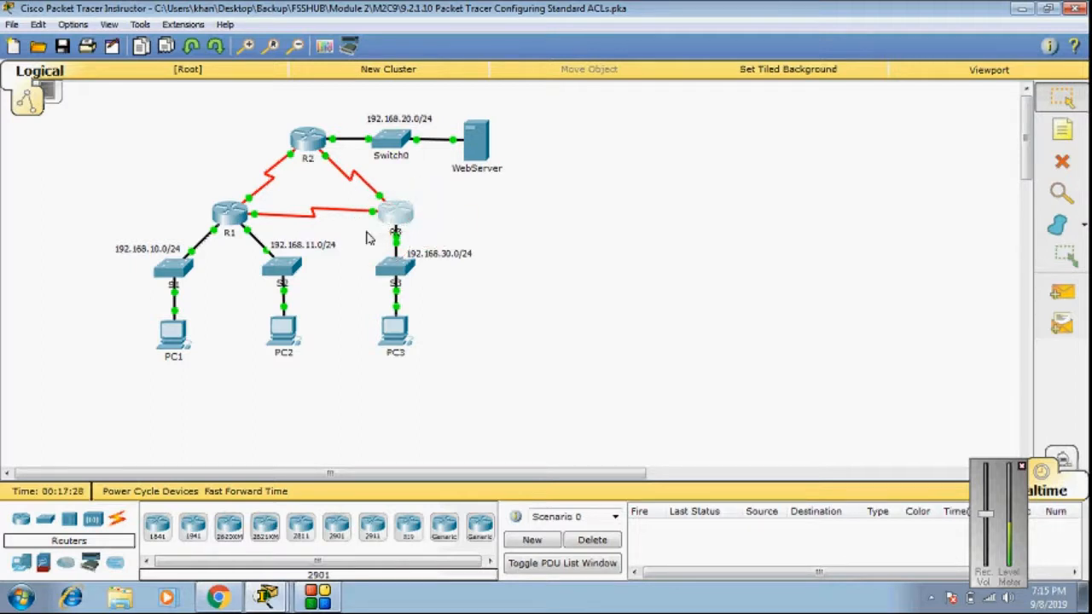
{"action": "left_click", "coordinate": [512, 226]}
Step: Ping 192.168.30.10 from PC2's command prompt to test the ACL on R3, and close the PC2 window
{"action": "left_click", "coordinate": [277, 331]}
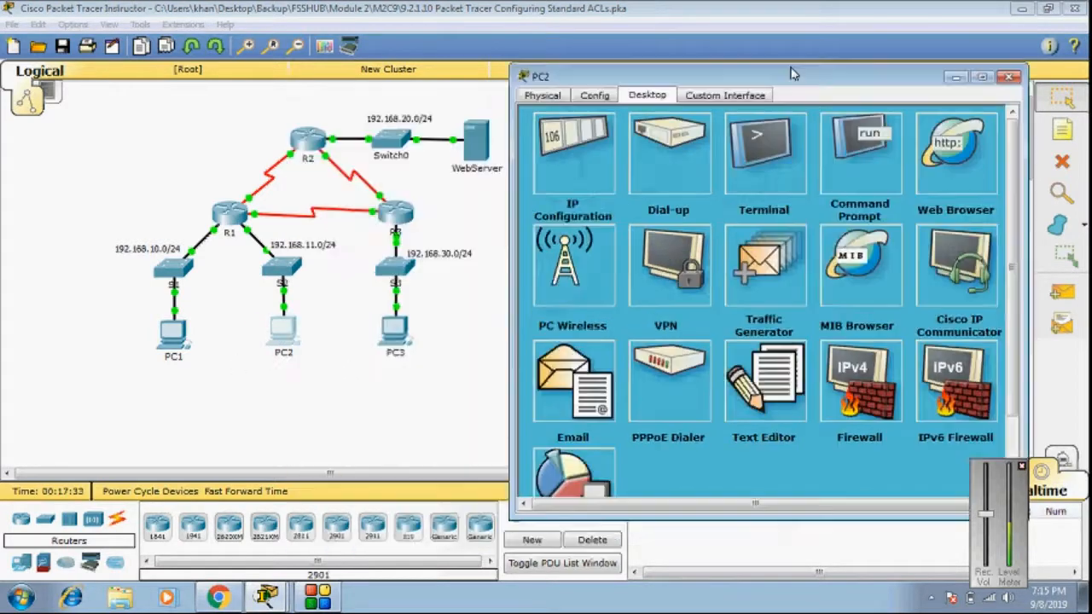
{"action": "left_click_drag", "start_coordinate": [537, 106], "coordinate": [722, 60]}
{"action": "left_click", "coordinate": [805, 147]}
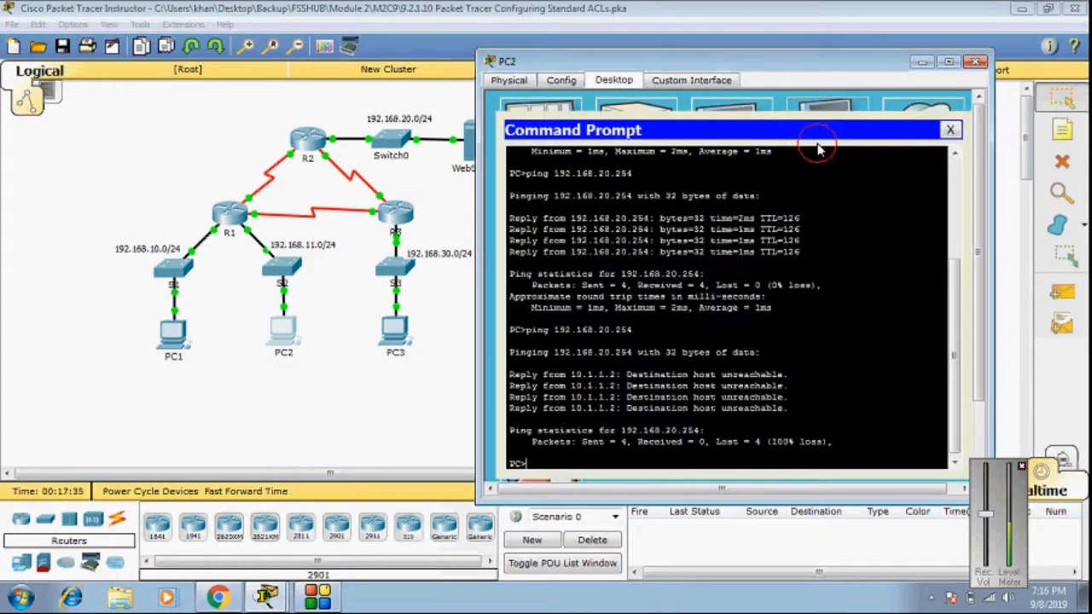
{"action": "type", "text": "ping"}
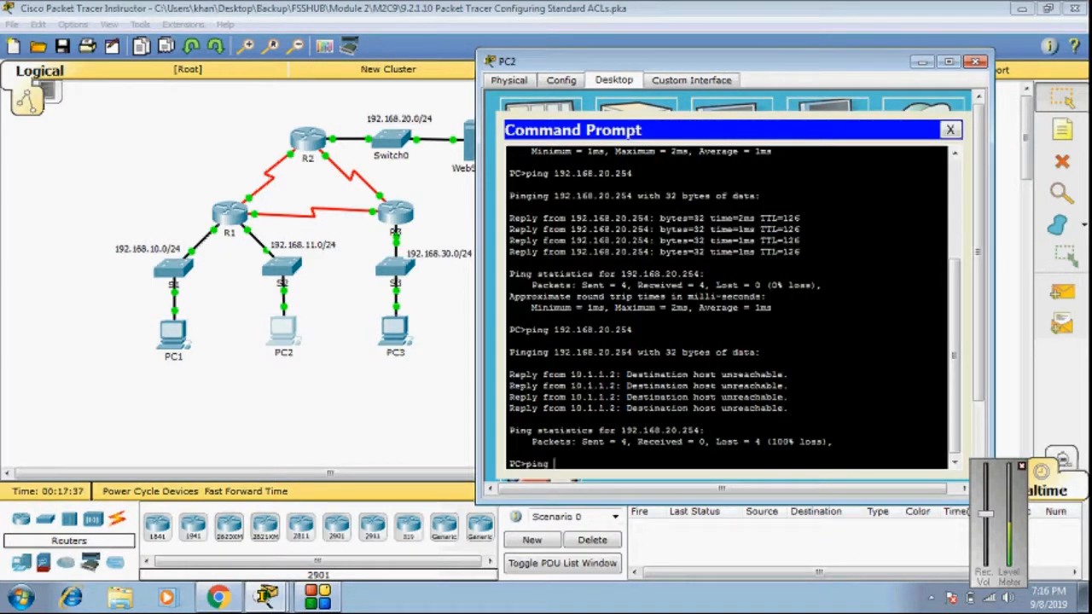
{"action": "type", "text": " 192.168.30.1030.10"}
{"action": "key", "text": "Return"}
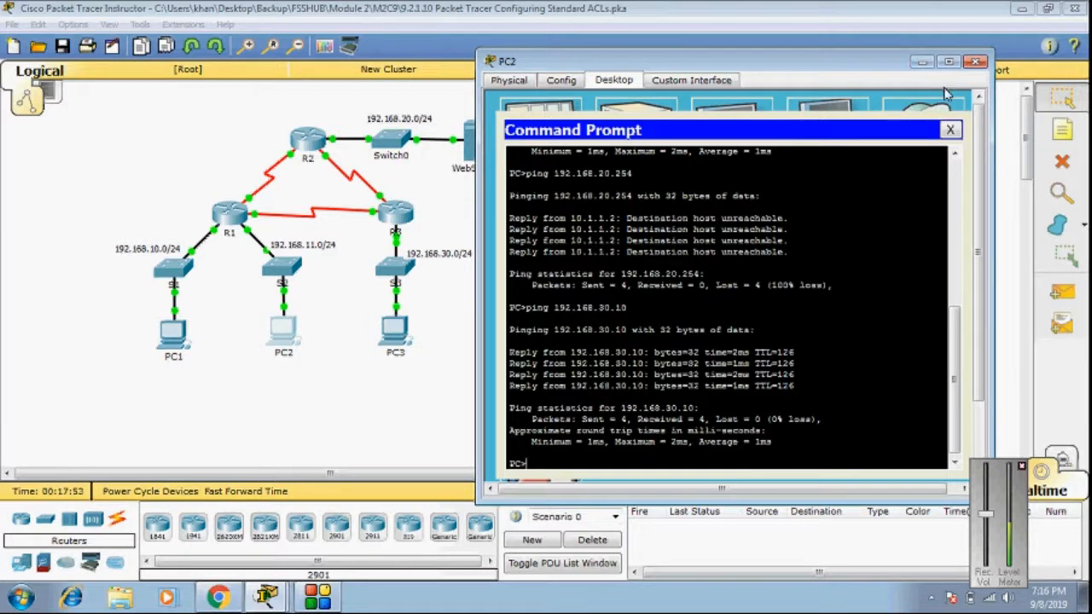
{"action": "left_click", "coordinate": [975, 62]}
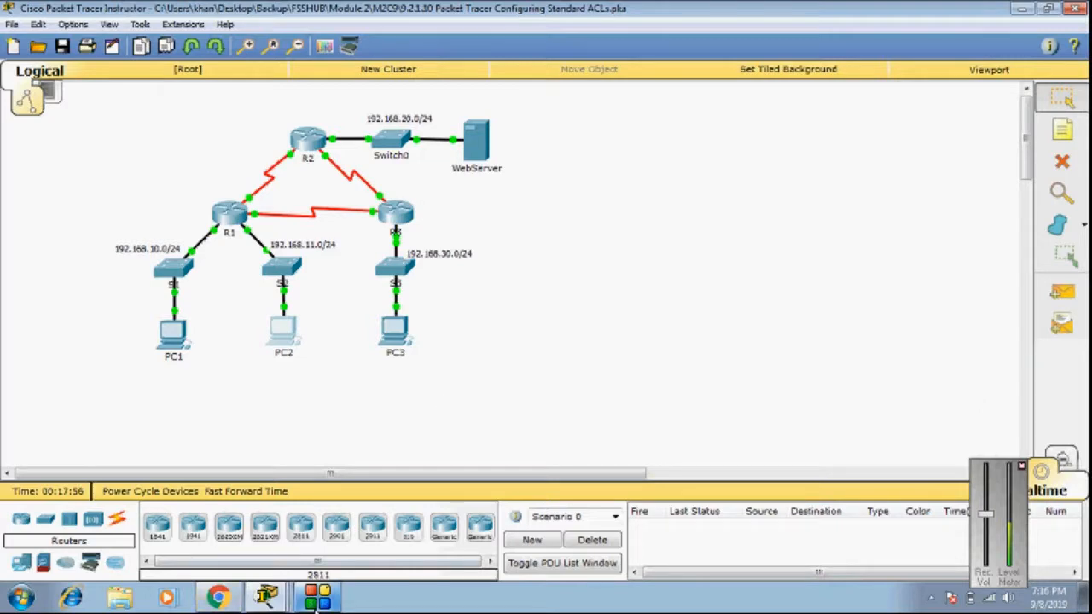
Step: Bring up the PT Activity instructions and read Step 3 on verifying the ACL configuration on R2 and R3
{"action": "left_click", "coordinate": [266, 596]}
{"action": "left_click", "coordinate": [199, 517]}
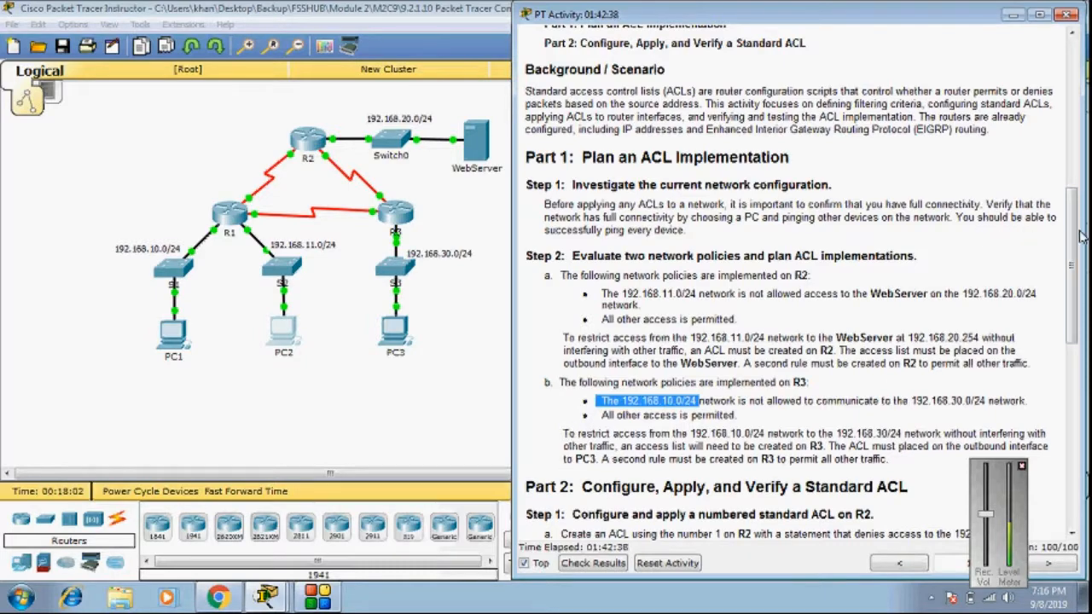
{"action": "left_click_drag", "start_coordinate": [1073, 235], "coordinate": [1088, 316]}
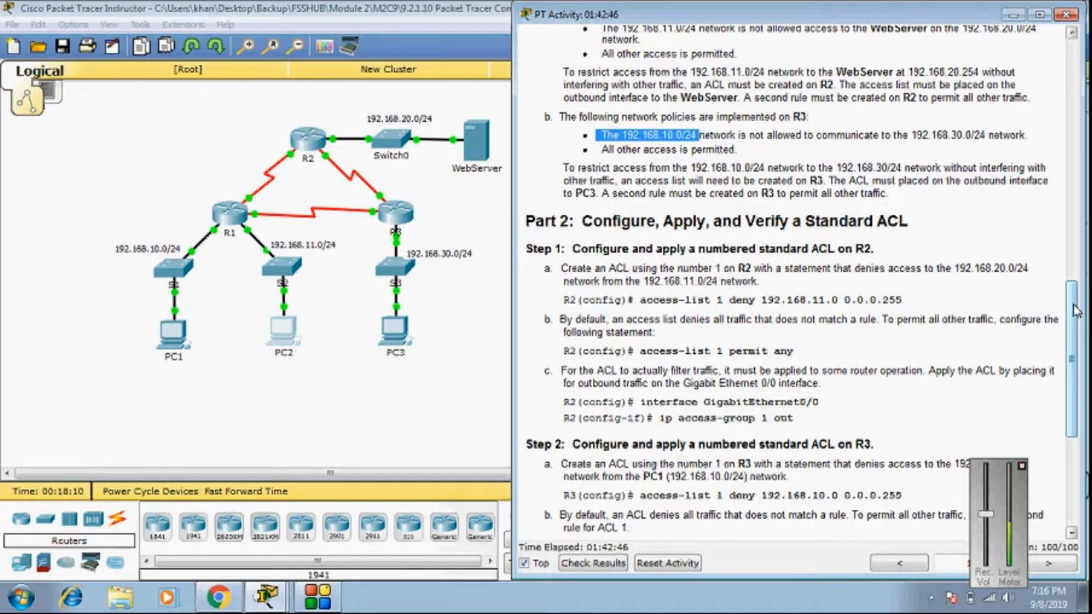
{"action": "left_click_drag", "start_coordinate": [1071, 308], "coordinate": [1082, 369]}
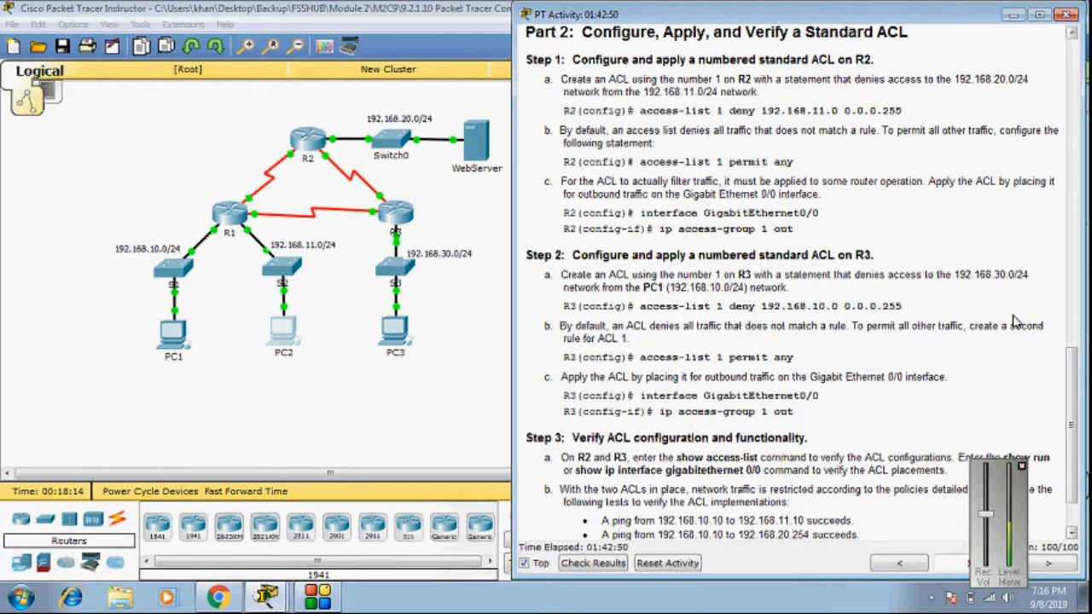
{"action": "scroll", "coordinate": [1074, 372], "scroll_direction": "down", "scroll_amount": 1}
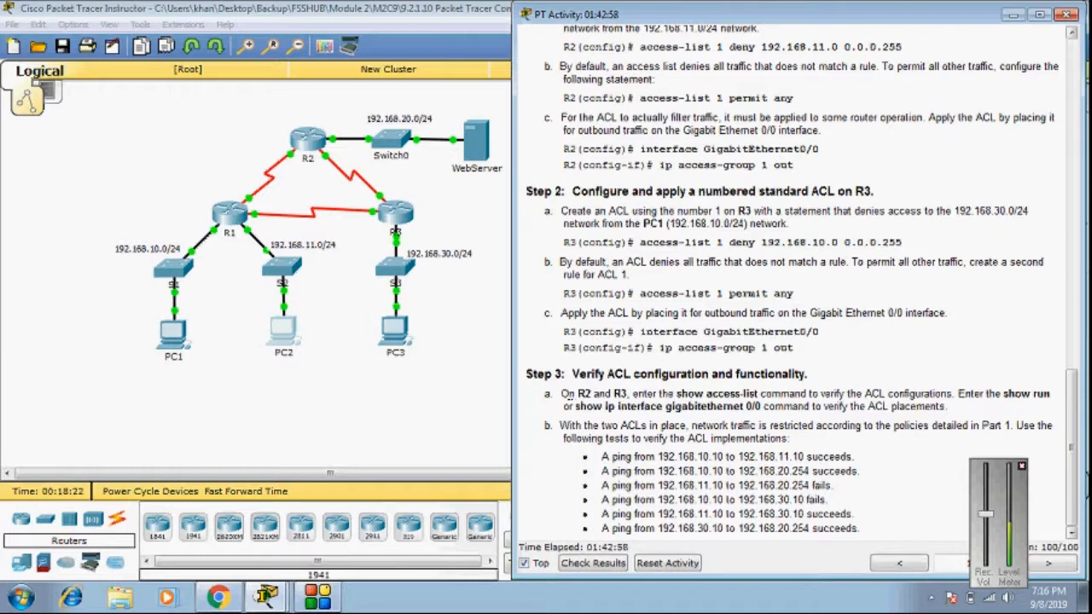
{"action": "left_click_drag", "start_coordinate": [562, 394], "coordinate": [633, 395]}
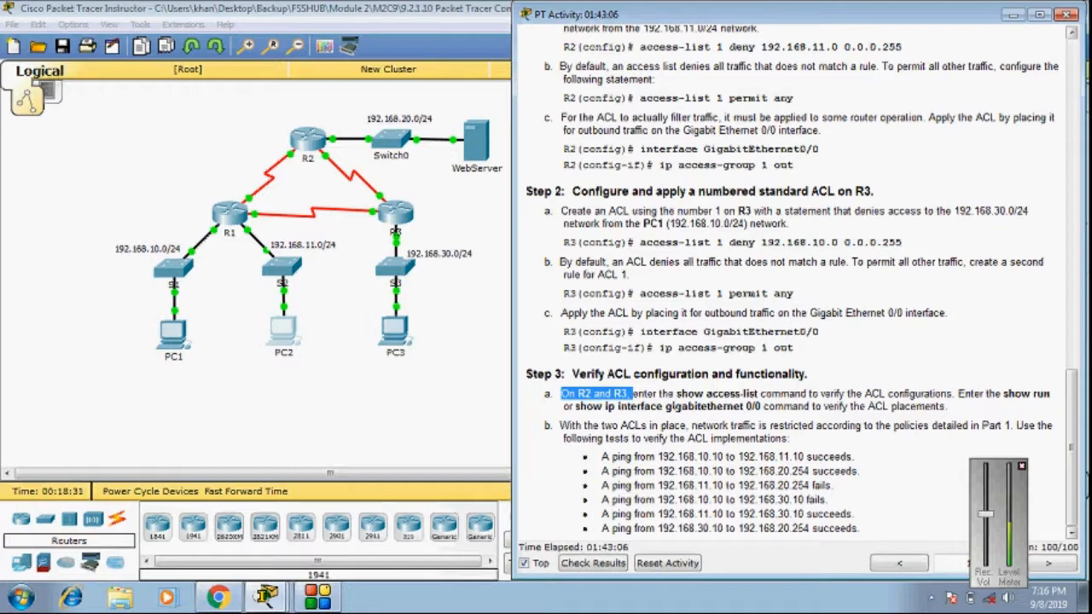
{"action": "left_click", "coordinate": [238, 214]}
{"action": "left_click_drag", "start_coordinate": [474, 107], "coordinate": [192, 108]}
{"action": "left_click", "coordinate": [503, 105]}
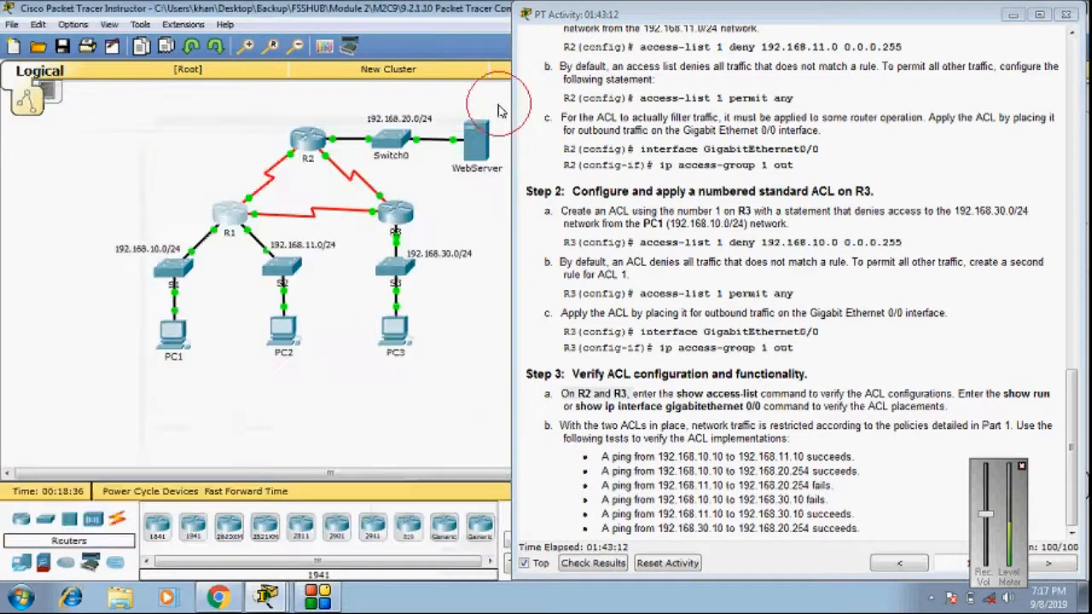
Step: Open R2's command line beside the activity instructions and return it to privileged EXEC mode
{"action": "left_click", "coordinate": [302, 142]}
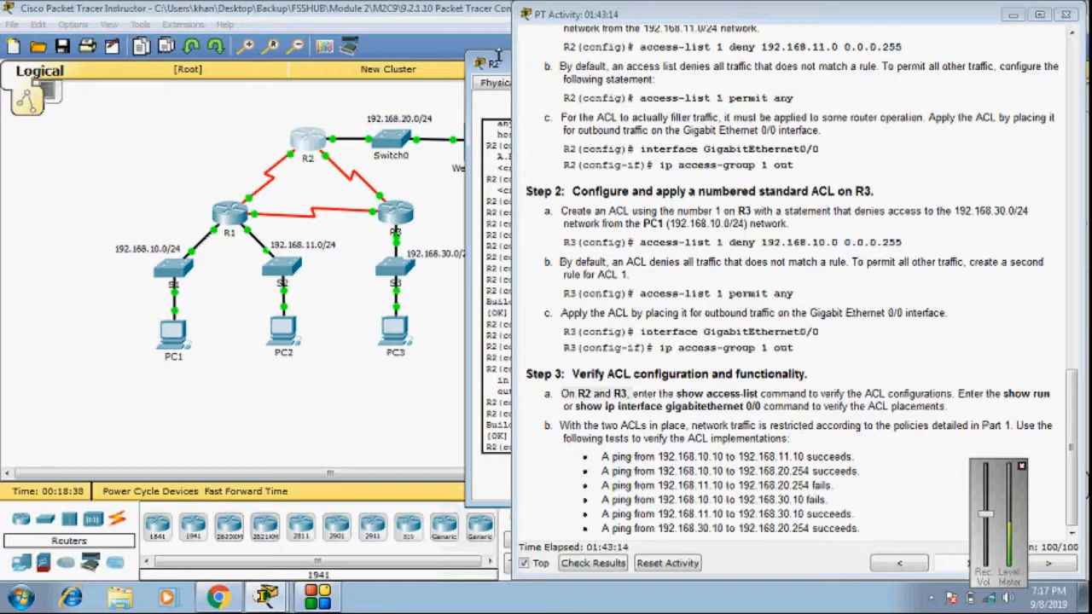
{"action": "left_click_drag", "start_coordinate": [497, 52], "coordinate": [121, 69]}
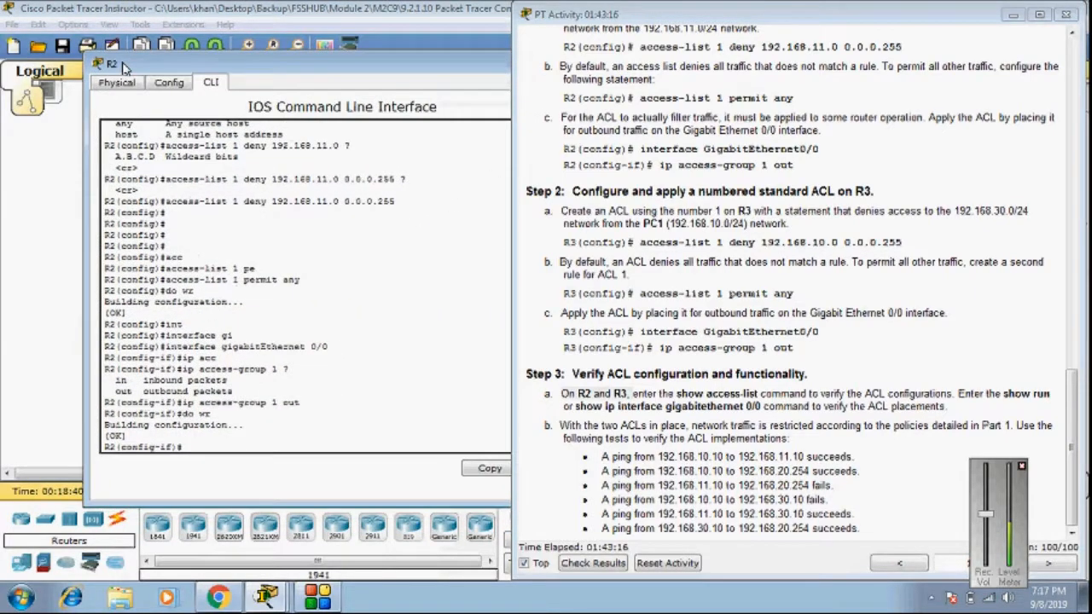
{"action": "left_click_drag", "start_coordinate": [309, 72], "coordinate": [240, 50]}
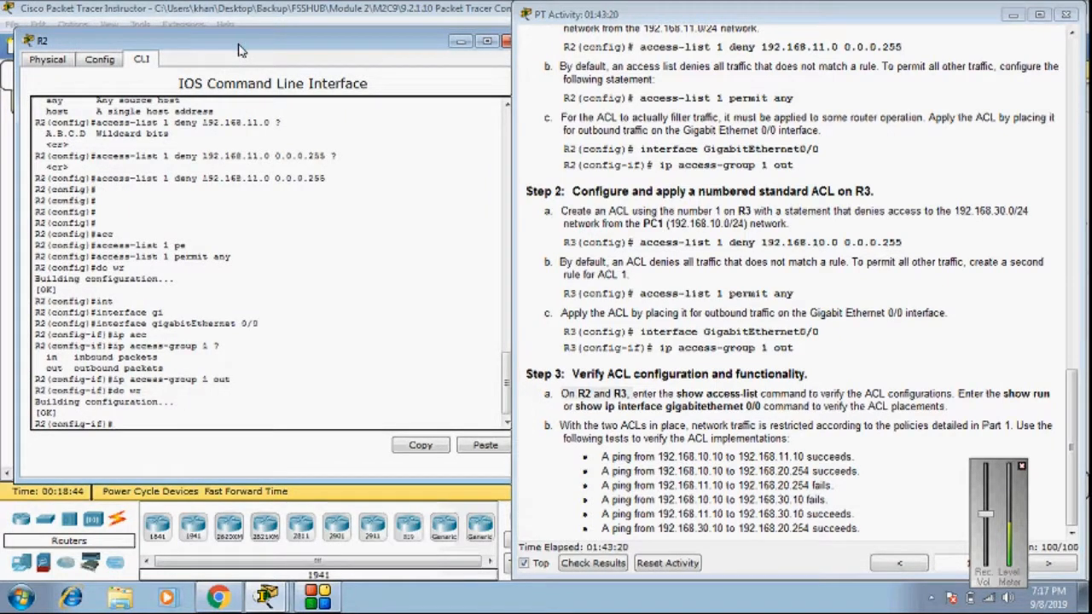
{"action": "key", "text": "ctrl+z"}
{"action": "key", "text": "Return"}
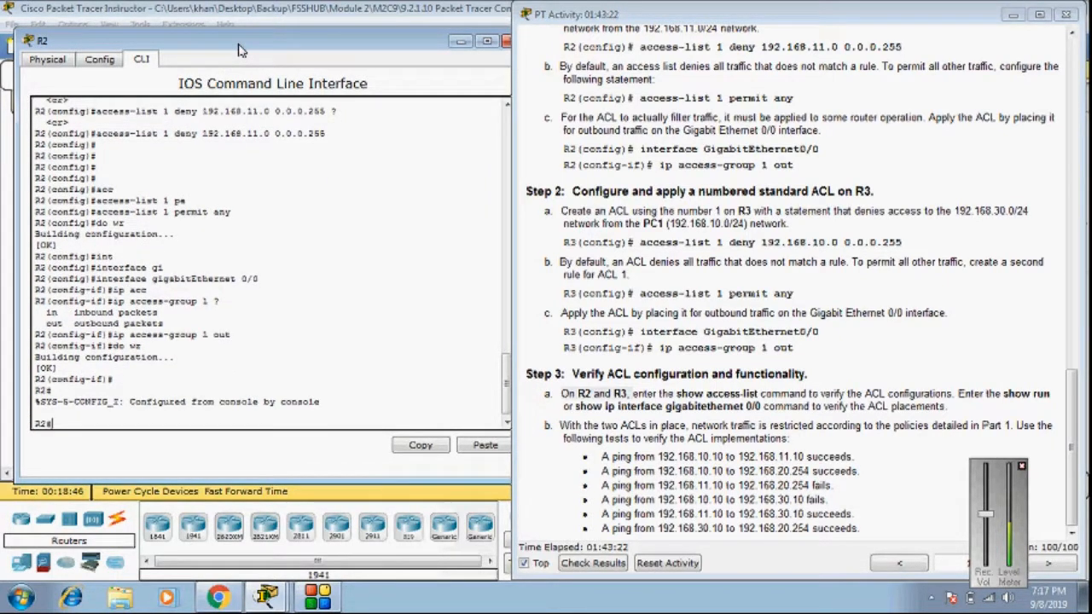
Step: Run show access-lists on R2 and examine the deny and permit entries of ACL 1
{"action": "type", "text": "sh"}
{"action": "key", "text": "Tab"}
{"action": "type", "text": "acc"}
{"action": "key", "text": "Tab"}
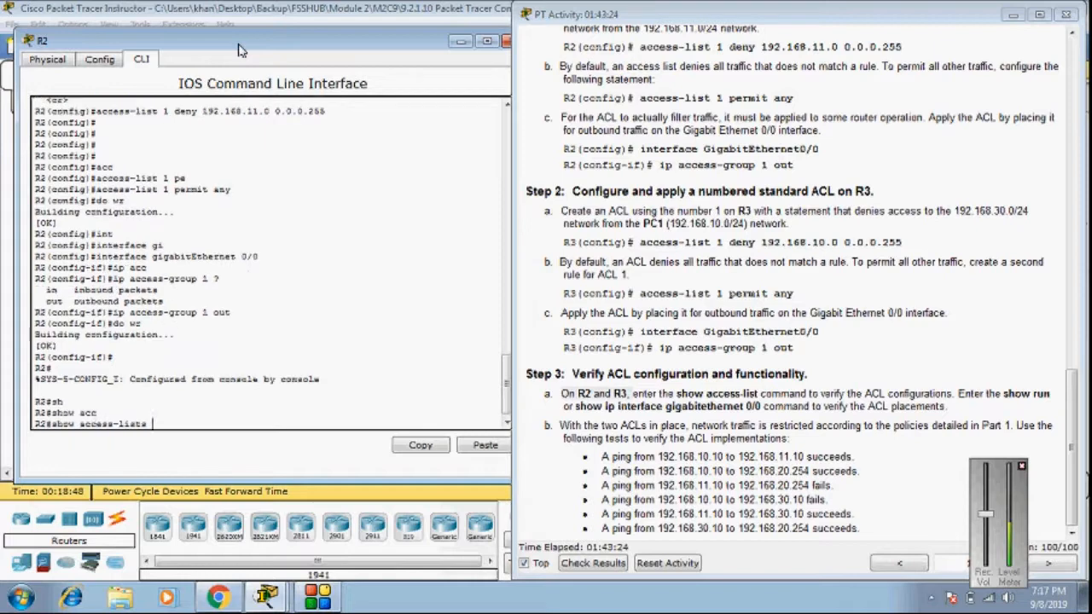
{"action": "key", "text": "Return"}
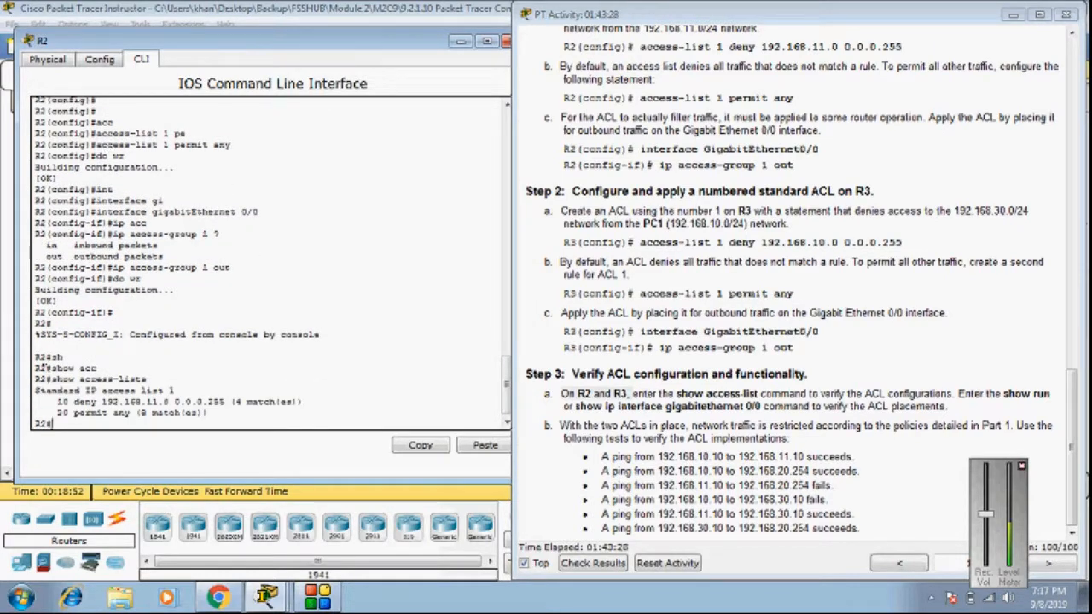
{"action": "left_click_drag", "start_coordinate": [73, 401], "coordinate": [291, 412]}
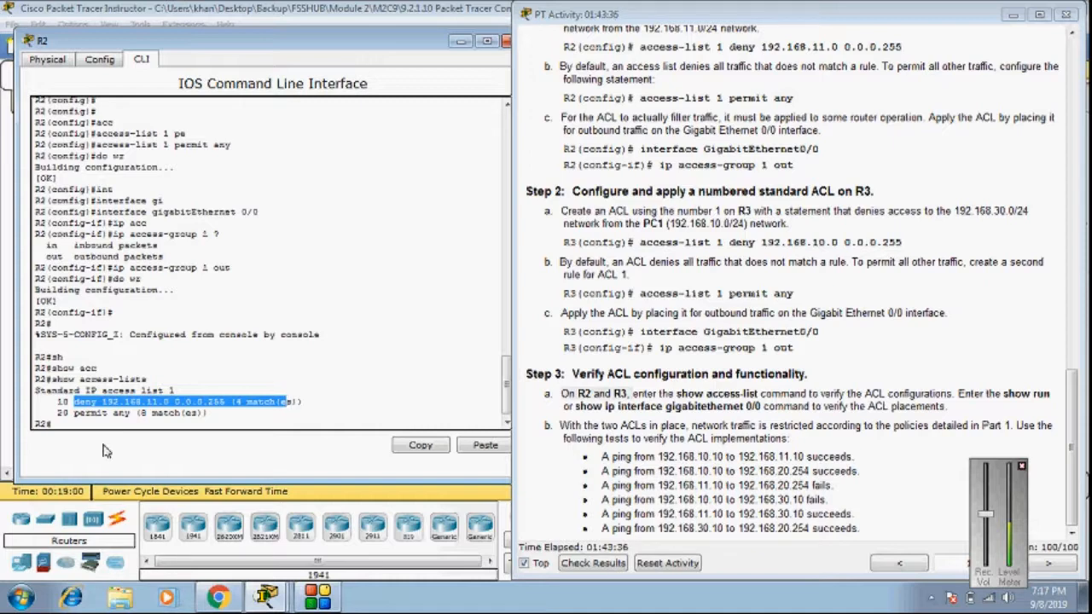
{"action": "left_click_drag", "start_coordinate": [74, 413], "coordinate": [152, 415]}
{"action": "left_click", "coordinate": [249, 418]}
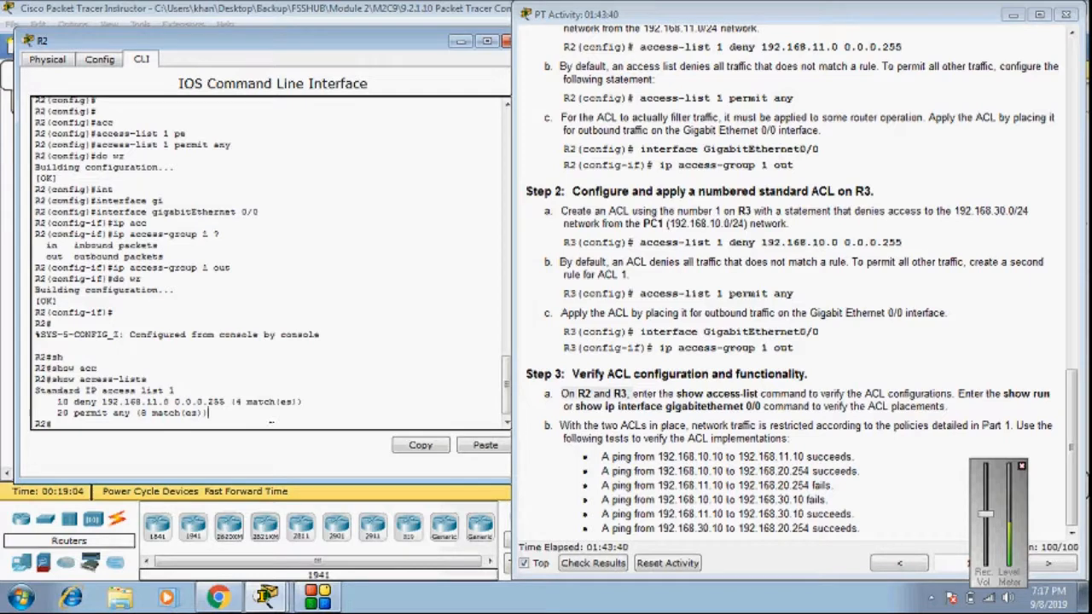
{"action": "key", "text": "Return"}
{"action": "key", "text": "Return"}
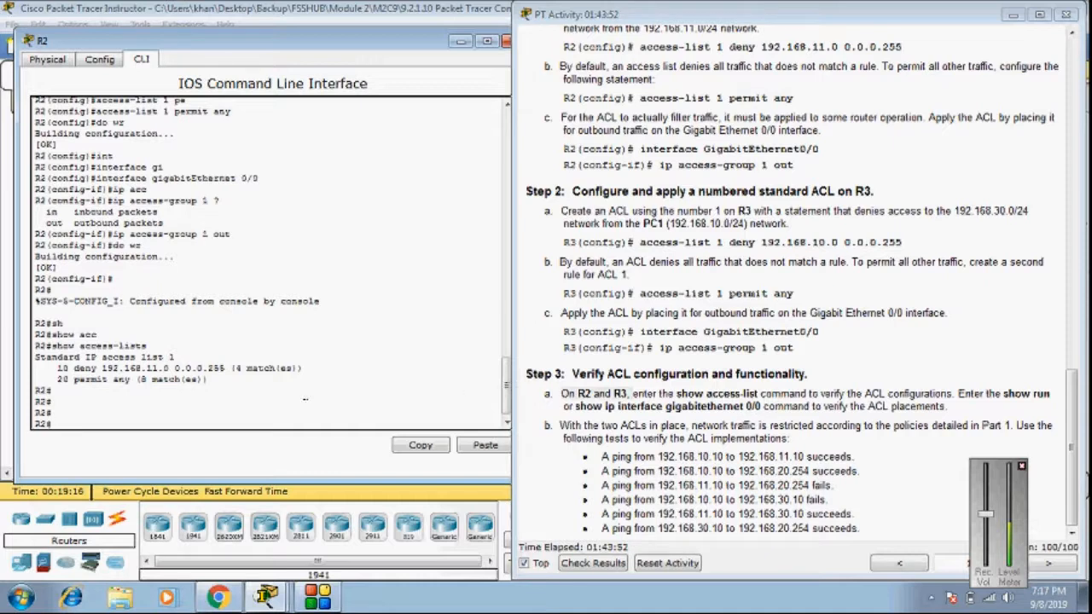
Step: Run show running-config on R2 and check the access group applied under the GigabitEthernet0/0 interface
{"action": "type", "text": "ho"}
{"action": "key", "text": "Tab"}
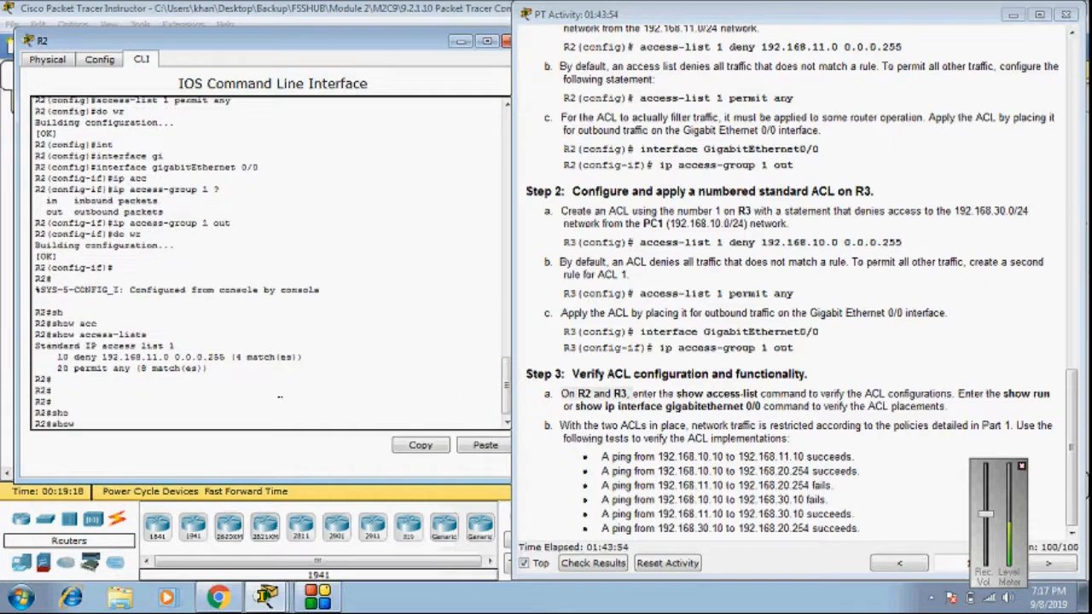
{"action": "key", "text": "Tab"}
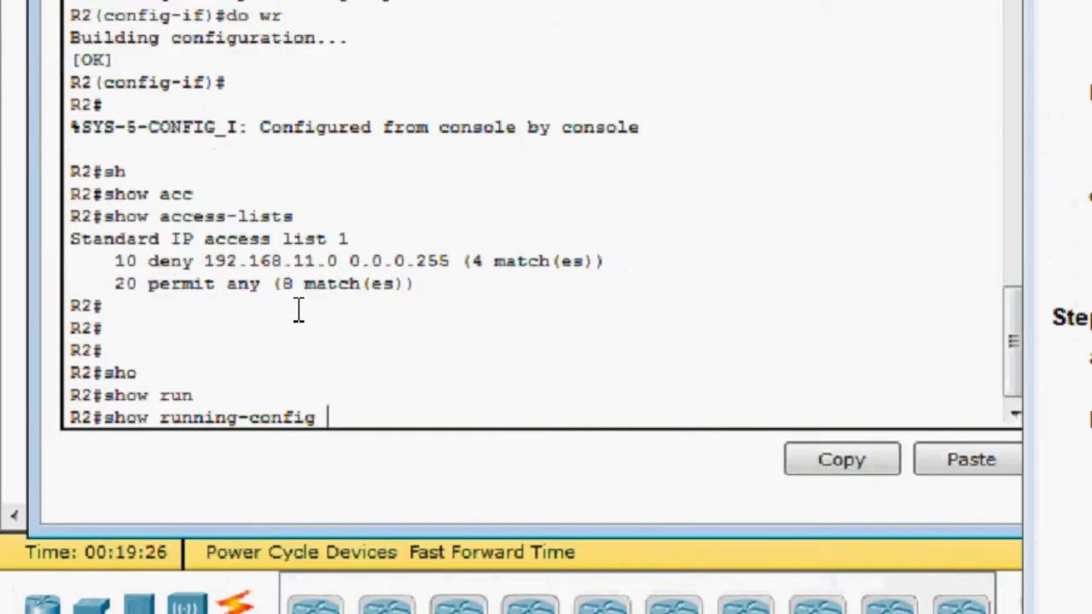
{"action": "key", "text": "Return"}
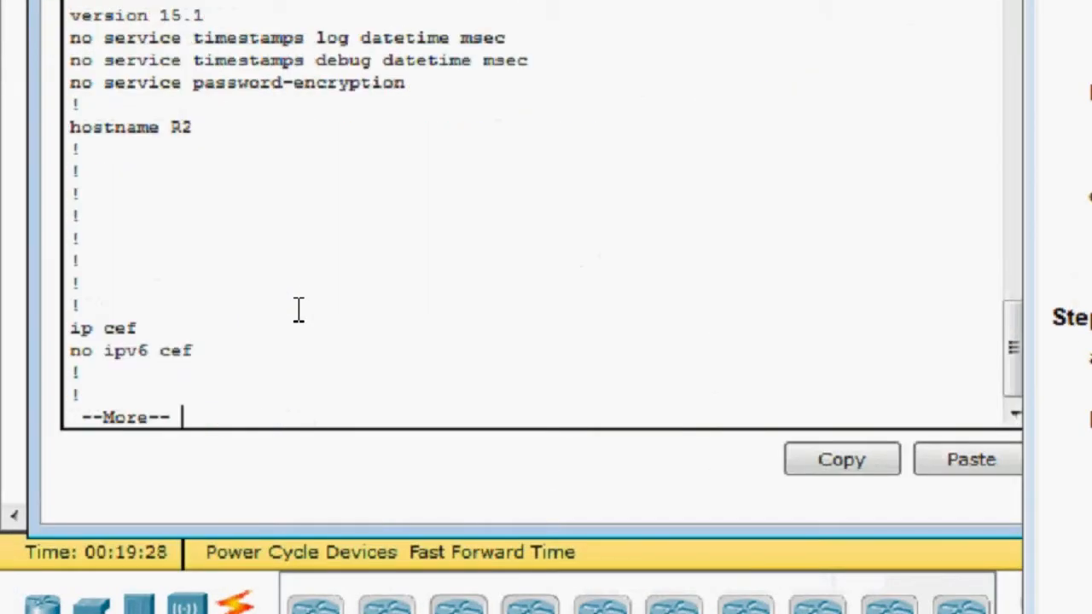
{"action": "key", "text": "Return"}
{"action": "key", "text": "Return"}
{"action": "key", "text": "Return"}
{"action": "key", "text": "Return"}
{"action": "key", "text": "Return"}
{"action": "key", "text": "Return"}
{"action": "key", "text": "Return"}
{"action": "key", "text": "Return"}
{"action": "key", "text": "Return"}
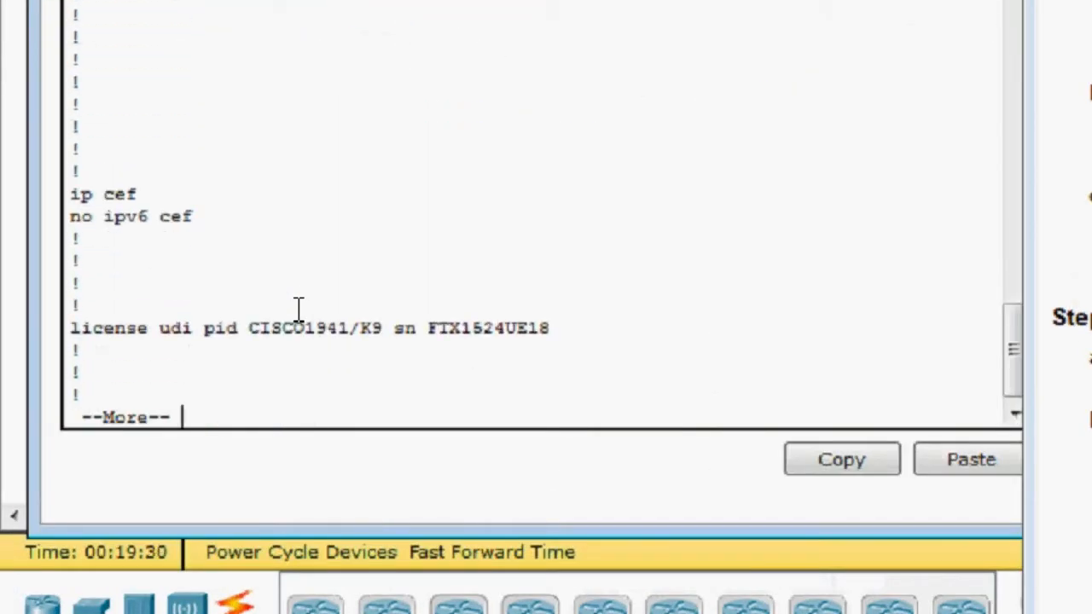
{"action": "key", "text": "Return"}
{"action": "key", "text": "Return"}
{"action": "key", "text": "Return"}
{"action": "key", "text": "Return"}
{"action": "key", "text": "Return"}
{"action": "key", "text": "Return"}
{"action": "key", "text": "Return"}
{"action": "key", "text": "Return"}
{"action": "key", "text": "Return"}
{"action": "key", "text": "Return"}
{"action": "key", "text": "Return"}
{"action": "key", "text": "Return"}
{"action": "key", "text": "Return"}
{"action": "key", "text": "Return"}
{"action": "key", "text": "Return"}
{"action": "key", "text": "Return"}
{"action": "key", "text": "Return"}
{"action": "key", "text": "Return"}
{"action": "key", "text": "Return"}
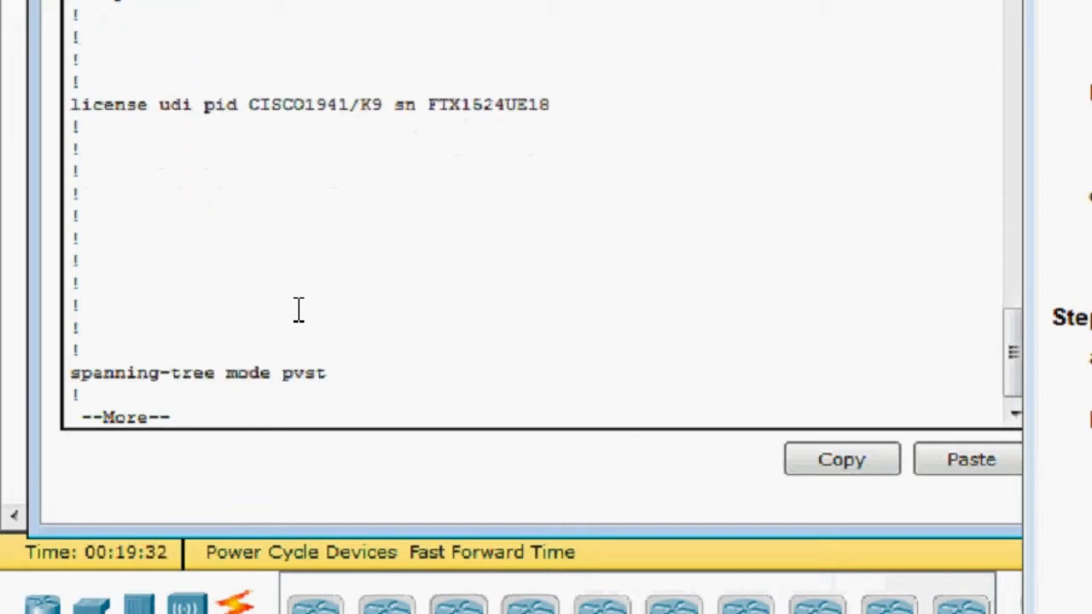
{"action": "key", "text": "Return"}
{"action": "key", "text": "Return"}
{"action": "key", "text": "Return"}
{"action": "key", "text": "Return"}
{"action": "key", "text": "Return"}
{"action": "key", "text": "Return"}
{"action": "key", "text": "Return"}
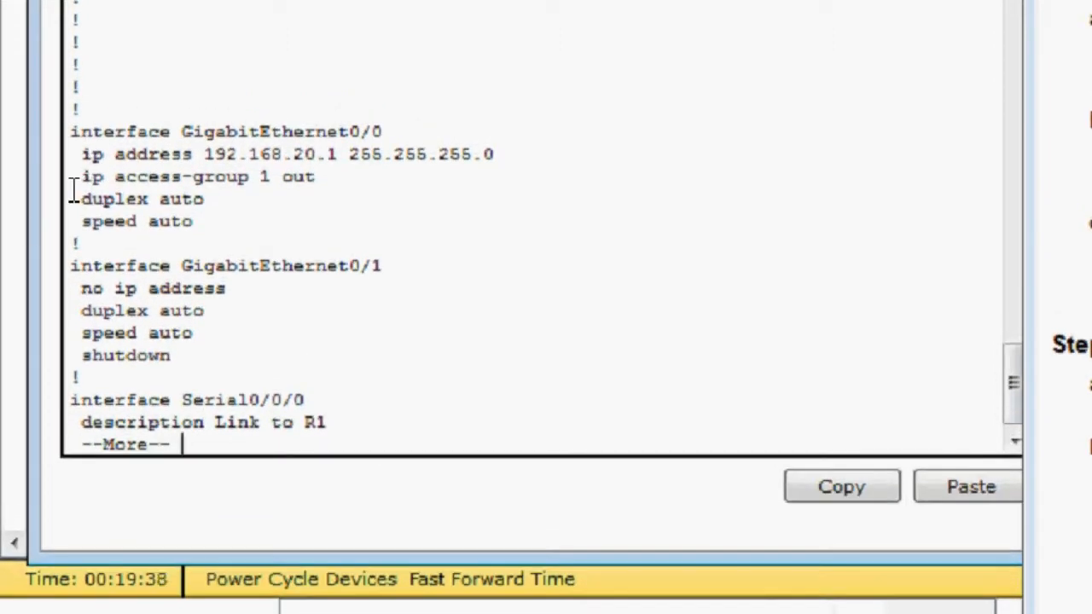
{"action": "left_click_drag", "start_coordinate": [82, 176], "coordinate": [323, 176]}
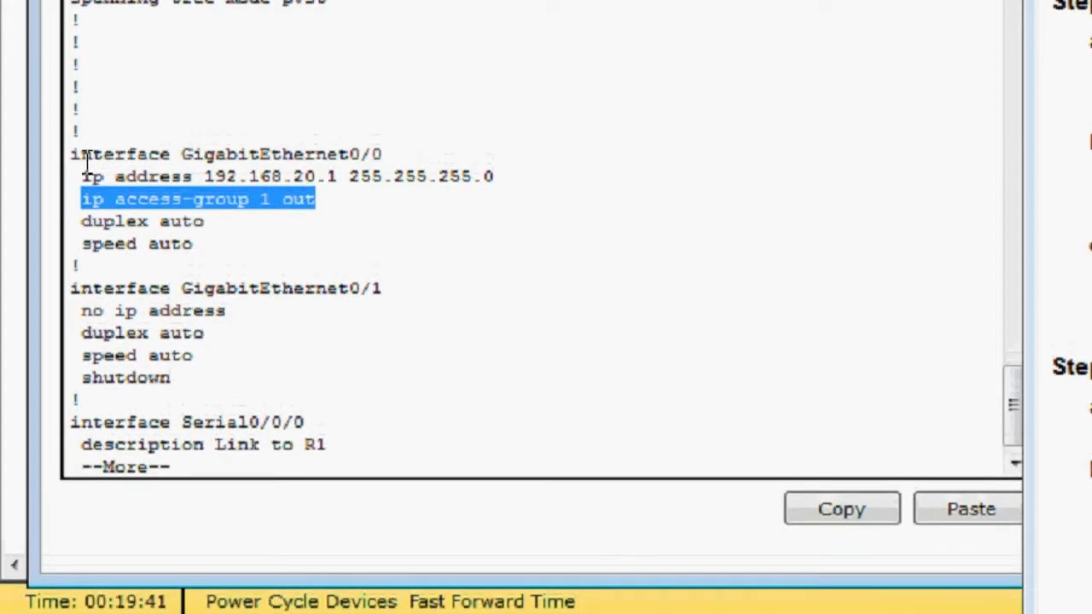
{"action": "left_click", "coordinate": [229, 346]}
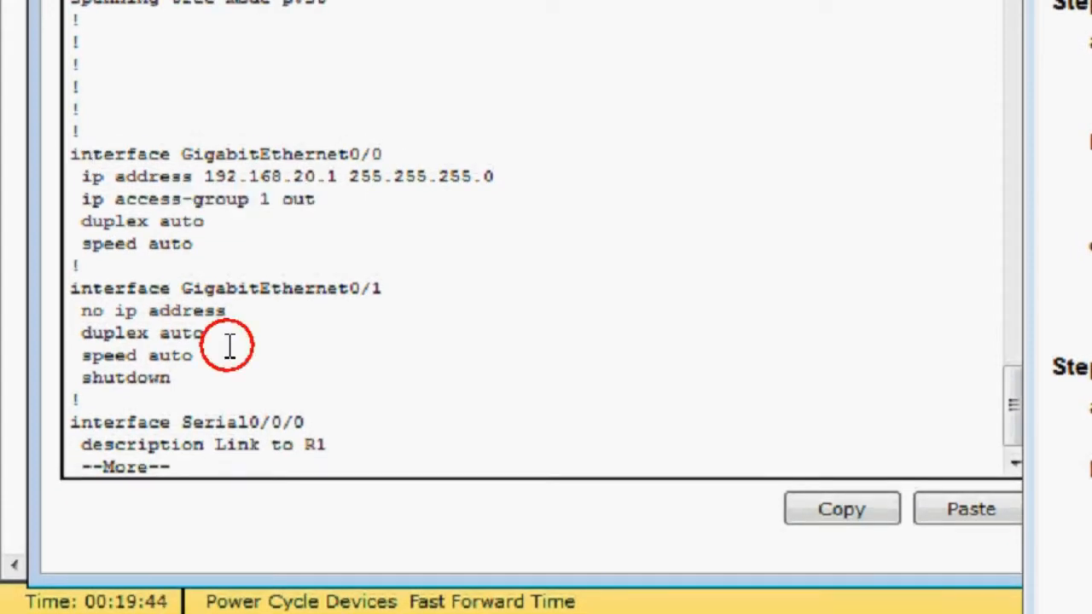
Step: Page further through R2's running configuration to examine the access-list 1 statements
{"action": "key", "text": "Return"}
{"action": "key", "text": "Return"}
{"action": "key", "text": "Return"}
{"action": "key", "text": "Return"}
{"action": "key", "text": "Return"}
{"action": "key", "text": "Return"}
{"action": "key", "text": "Return"}
{"action": "key", "text": "Return"}
{"action": "key", "text": "Return"}
{"action": "key", "text": "Return"}
{"action": "key", "text": "Return"}
{"action": "key", "text": "Return"}
{"action": "key", "text": "Return"}
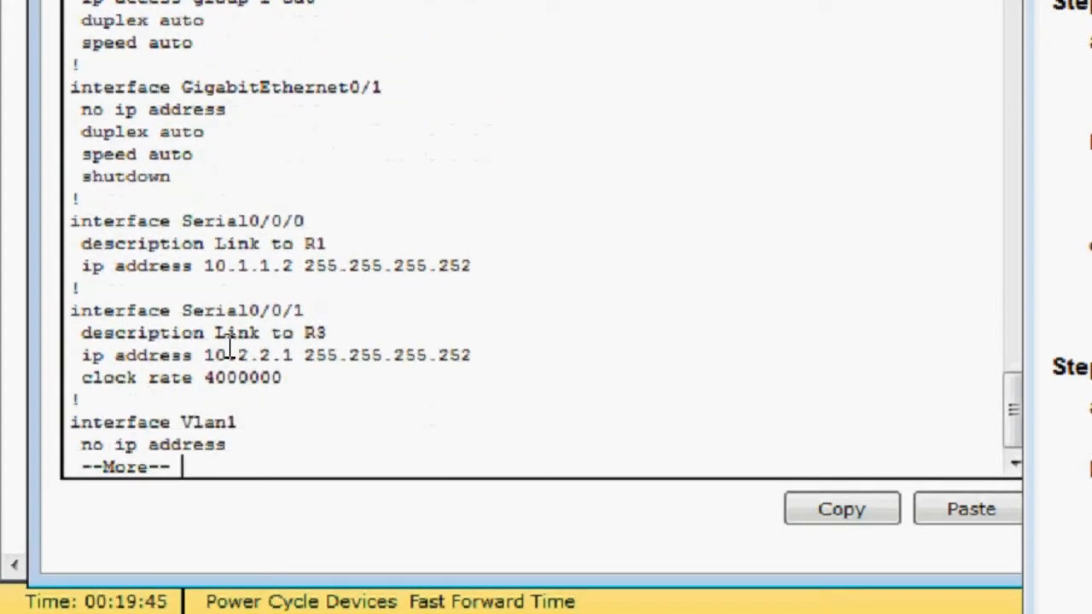
{"action": "key", "text": "Return"}
{"action": "key", "text": "Return"}
{"action": "key", "text": "Return"}
{"action": "key", "text": "Return"}
{"action": "key", "text": "Return"}
{"action": "key", "text": "Return"}
{"action": "key", "text": "Return"}
{"action": "key", "text": "Return"}
{"action": "key", "text": "Return"}
{"action": "key", "text": "Return"}
{"action": "key", "text": "Return"}
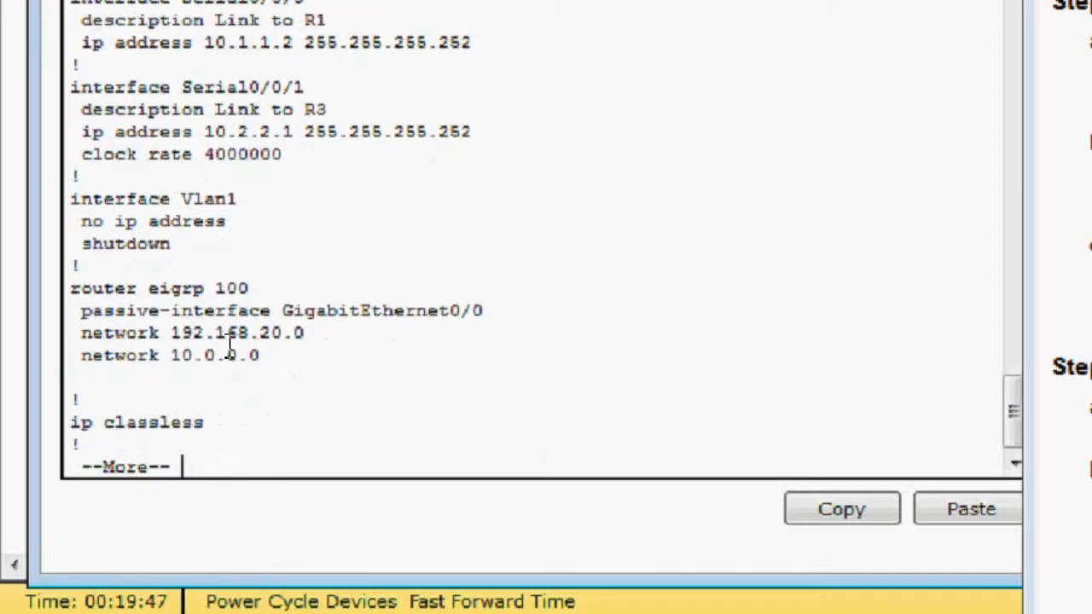
{"action": "key", "text": "Return"}
{"action": "key", "text": "Return"}
{"action": "key", "text": "Return"}
{"action": "key", "text": "Return"}
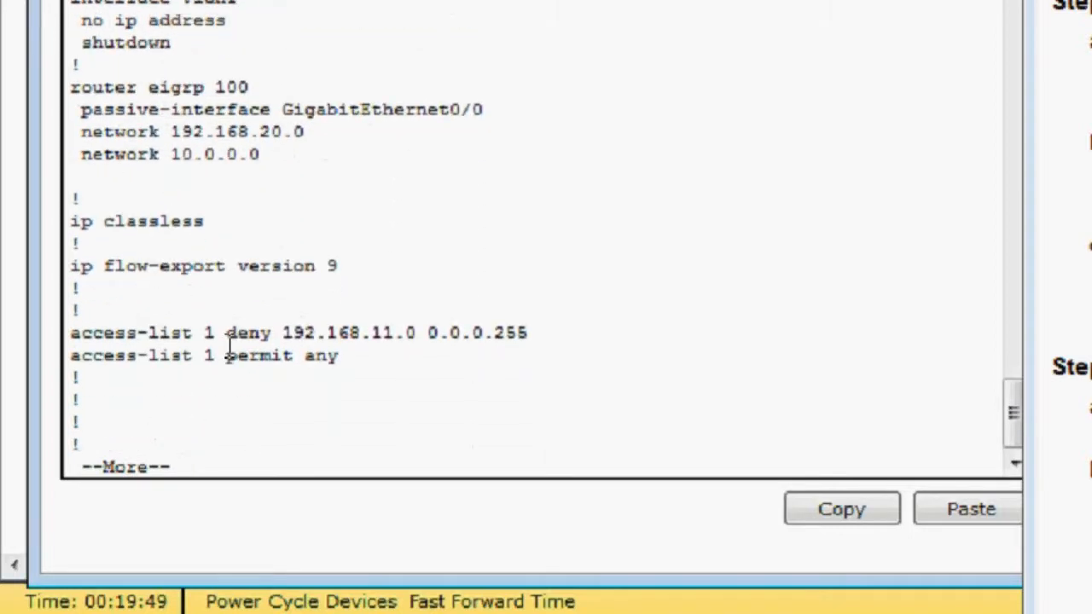
Step: Examine the access-list 1 deny and permit statements in R2's running configuration, and end the listing
{"action": "left_click", "coordinate": [71, 335]}
{"action": "left_click_drag", "start_coordinate": [72, 334], "coordinate": [519, 334]}
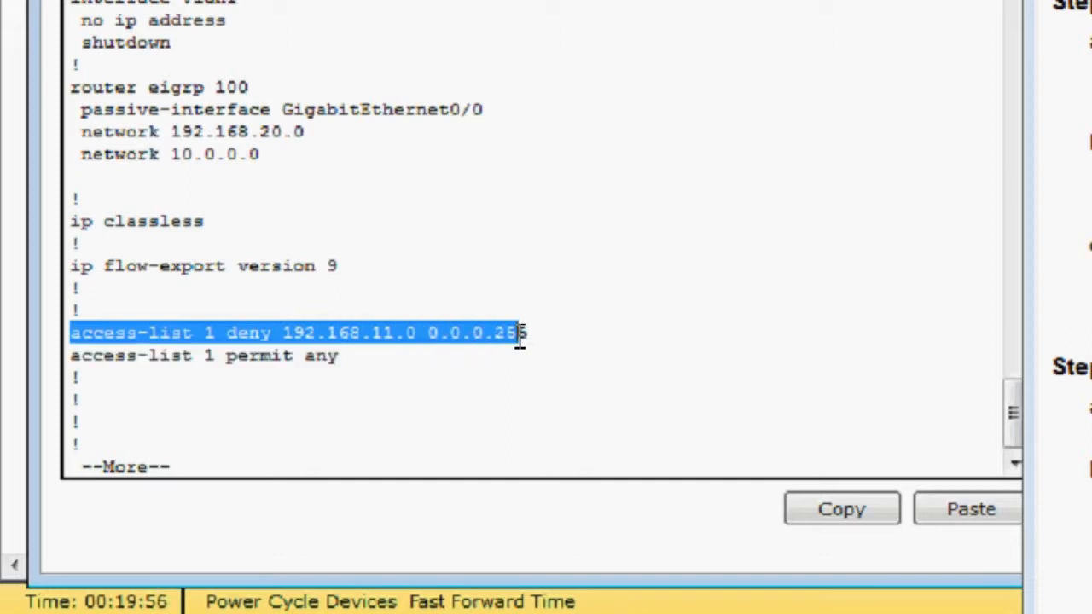
{"action": "left_click", "coordinate": [349, 363]}
{"action": "left_click_drag", "start_coordinate": [349, 363], "coordinate": [57, 313]}
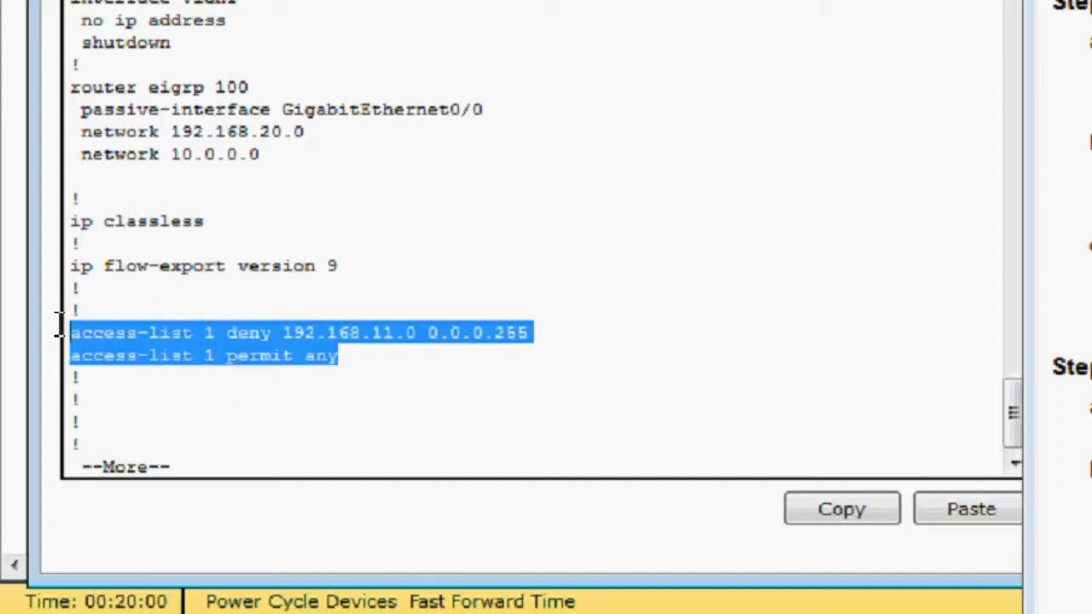
{"action": "left_click", "coordinate": [499, 368]}
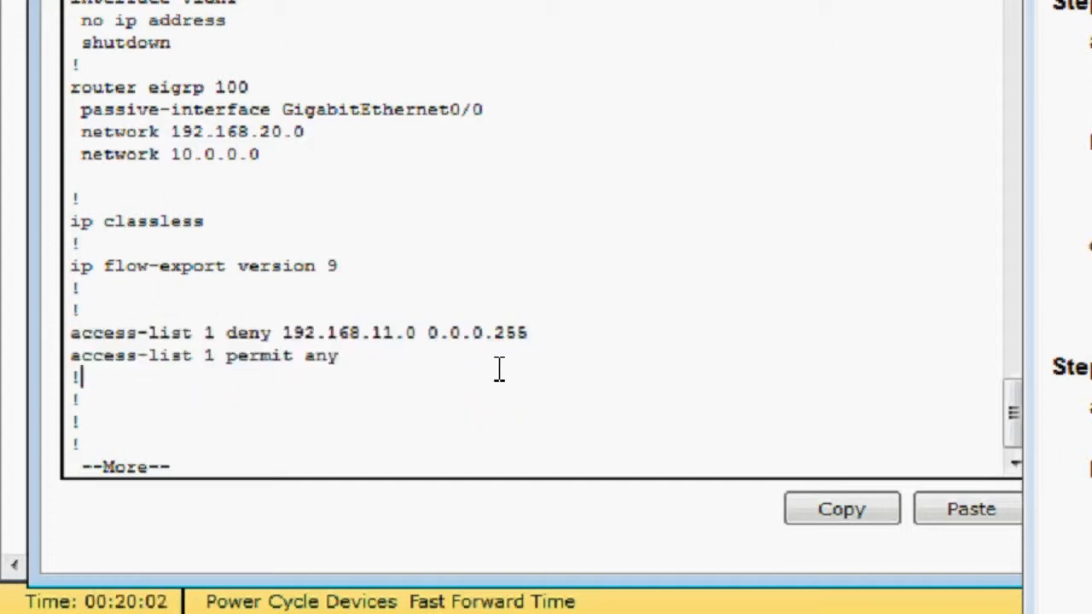
{"action": "key", "text": "ctrl+c"}
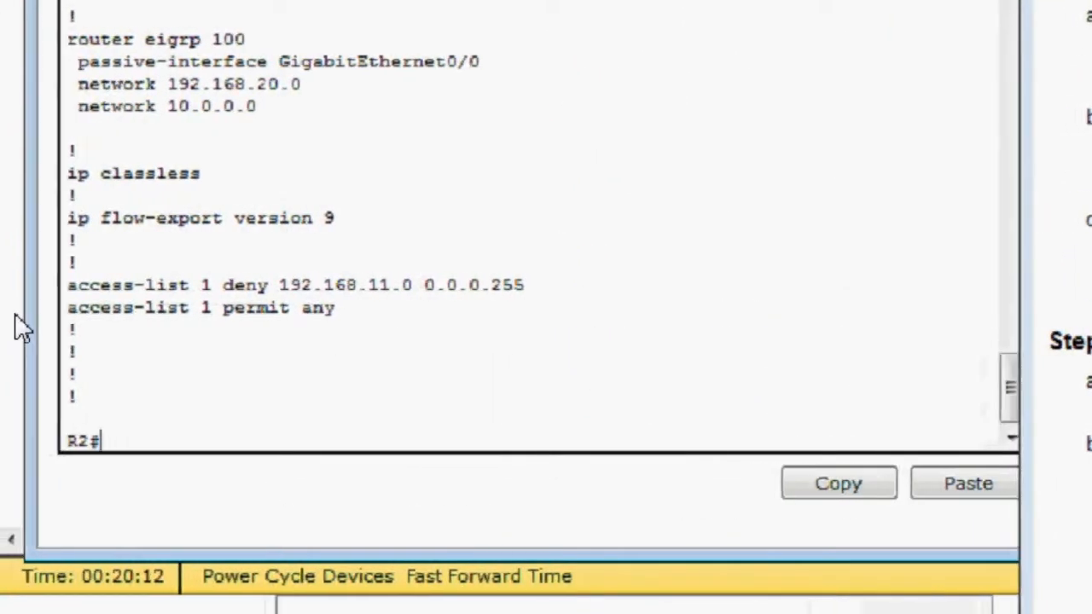
Step: Run show ip interface gigabitEthernet 0/0 on R2 and examine the outgoing and inbound access list lines
{"action": "type", "text": "sho"}
{"action": "key", "text": "Tab"}
{"action": "type", "text": "ip int"}
{"action": "key", "text": "Tab"}
{"action": "type", "text": "gi"}
{"action": "key", "text": "Tab"}
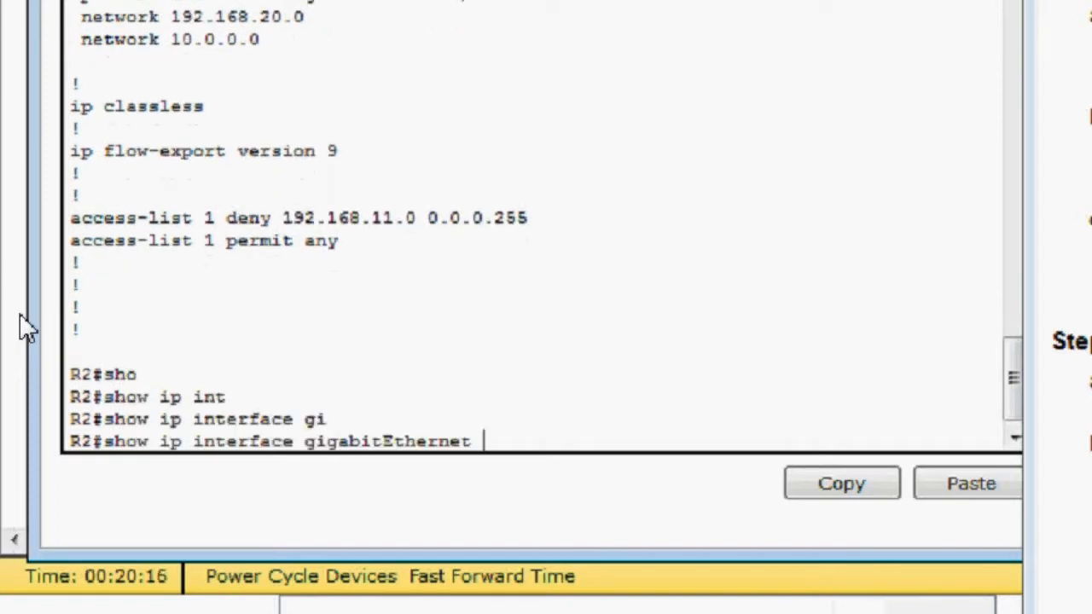
{"action": "type", "text": "0/0"}
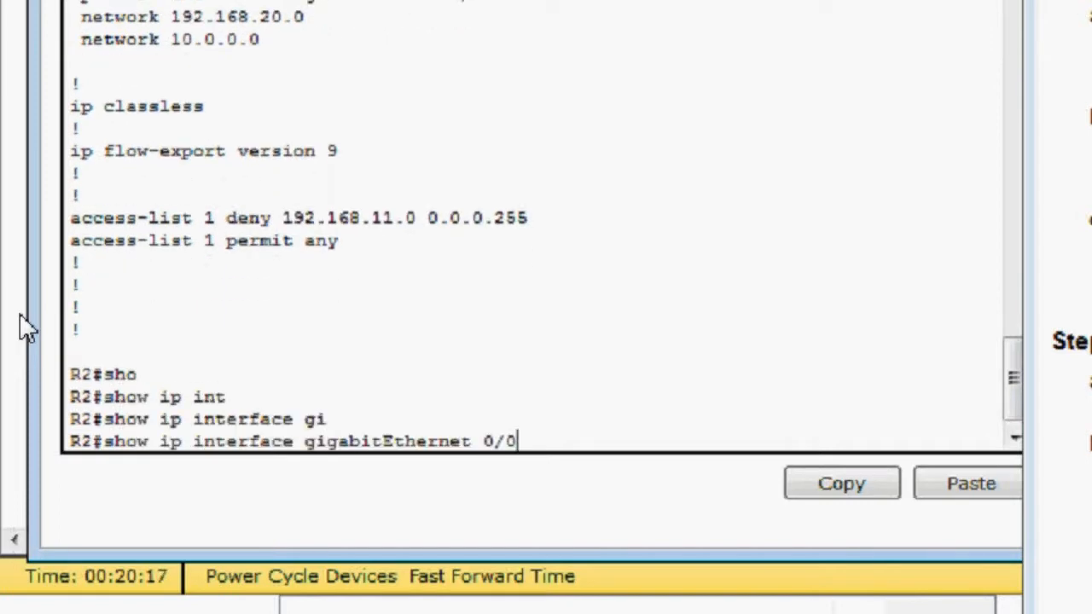
{"action": "key", "text": "Return"}
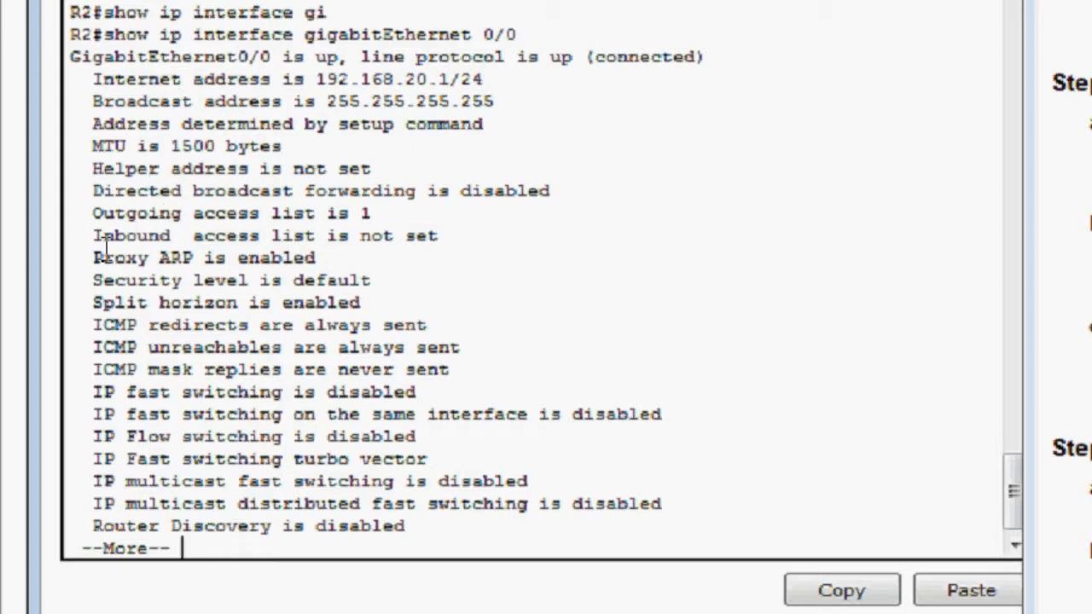
{"action": "left_click_drag", "start_coordinate": [92, 215], "coordinate": [380, 218]}
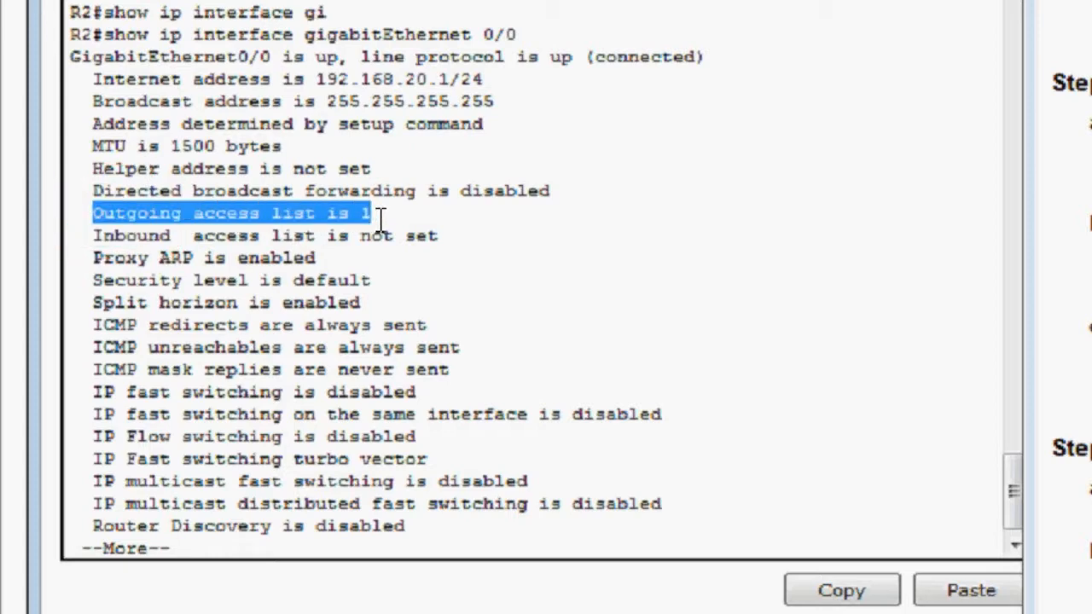
{"action": "left_click_drag", "start_coordinate": [442, 236], "coordinate": [92, 213]}
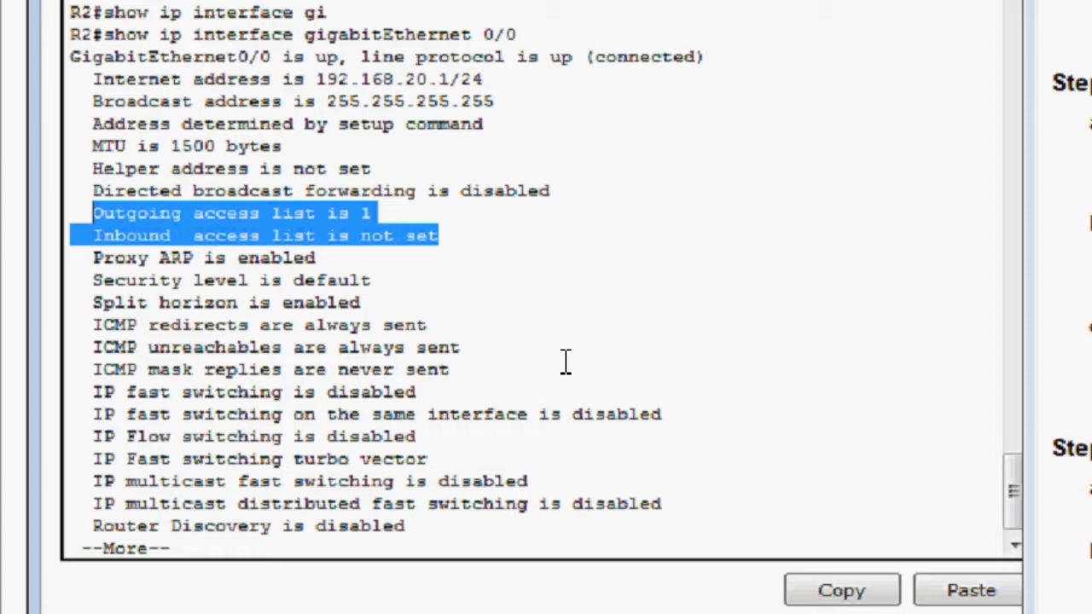
Step: Page through the rest of the GigabitEthernet0/0 interface output until R2's privileged prompt returns
{"action": "key", "text": "Return"}
{"action": "key", "text": "Return"}
{"action": "key", "text": "Return"}
{"action": "key", "text": "Return"}
{"action": "key", "text": "Return"}
{"action": "key", "text": "Return"}
{"action": "key", "text": "Return"}
{"action": "key", "text": "Return"}
{"action": "key", "text": "Return"}
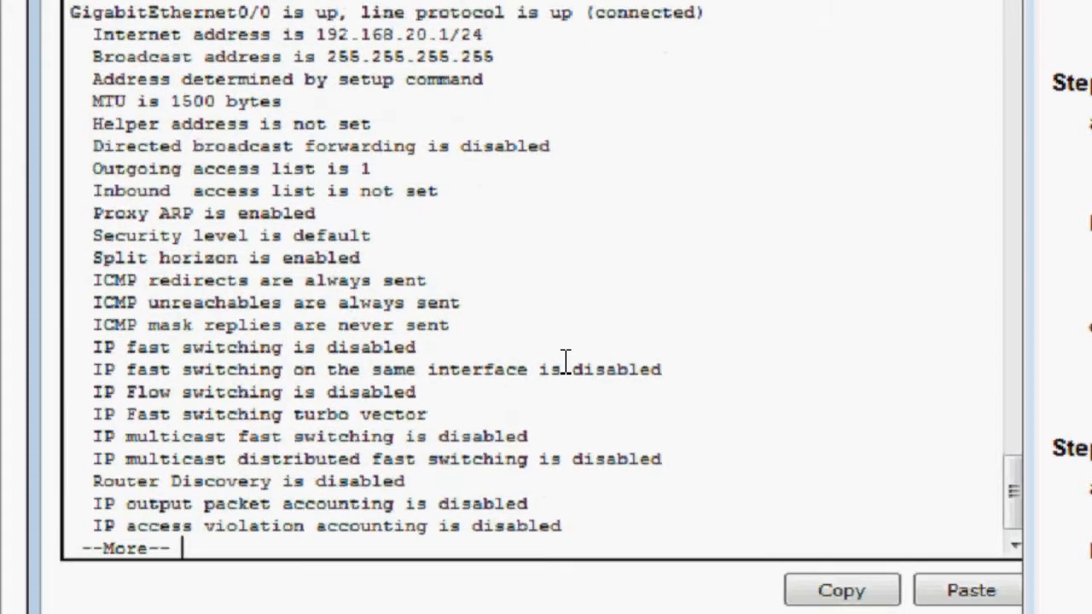
{"action": "key", "text": "Return"}
{"action": "key", "text": "Return"}
{"action": "key", "text": "Return"}
{"action": "key", "text": "Return"}
{"action": "key", "text": "Return"}
{"action": "key", "text": "Return"}
{"action": "key", "text": "Return"}
{"action": "key", "text": "Return"}
{"action": "key", "text": "Return"}
{"action": "key", "text": "Return"}
{"action": "key", "text": "Return"}
{"action": "key", "text": "Return"}
{"action": "key", "text": "Return"}
{"action": "key", "text": "Return"}
{"action": "key", "text": "Return"}
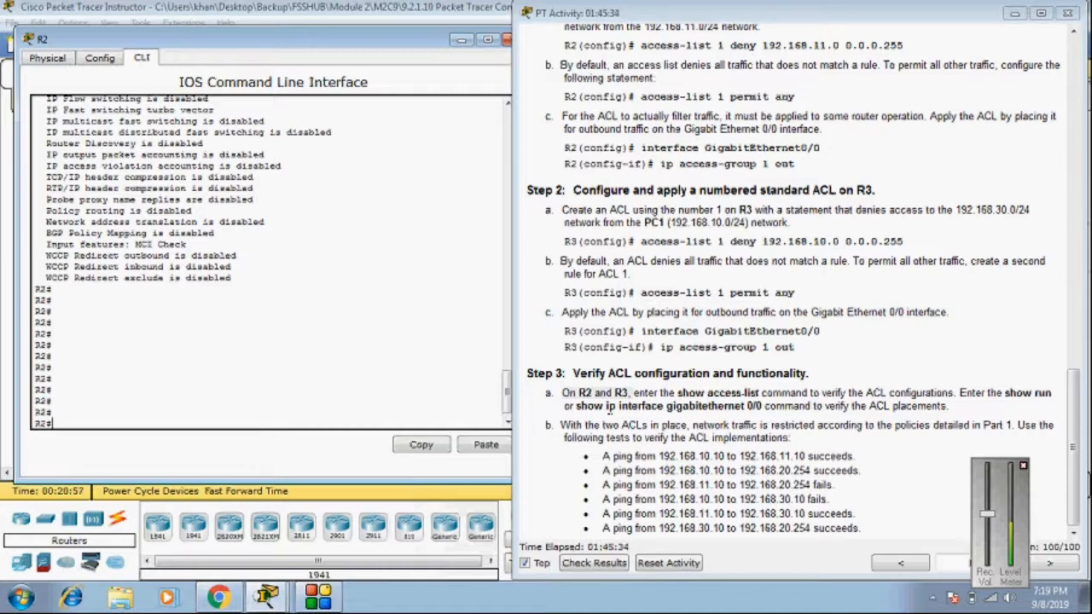
Step: Read the Step 3 verification tests in the activity instructions, starting with the ping from 192.168.10.10 to 192.168.11.10, and close R2's window
{"action": "left_click", "coordinate": [1074, 429]}
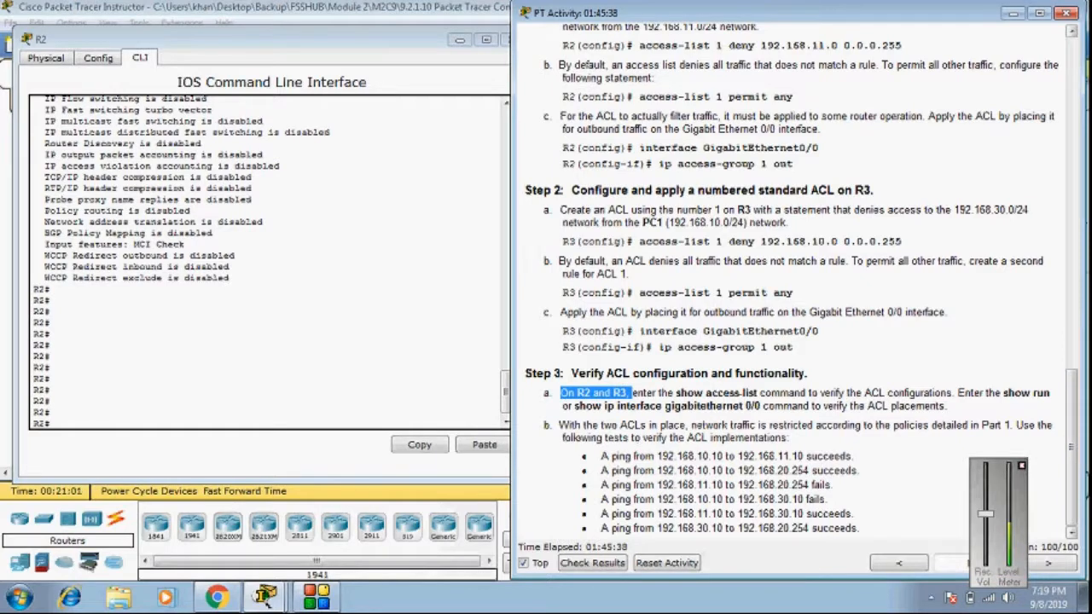
{"action": "left_click", "coordinate": [557, 431]}
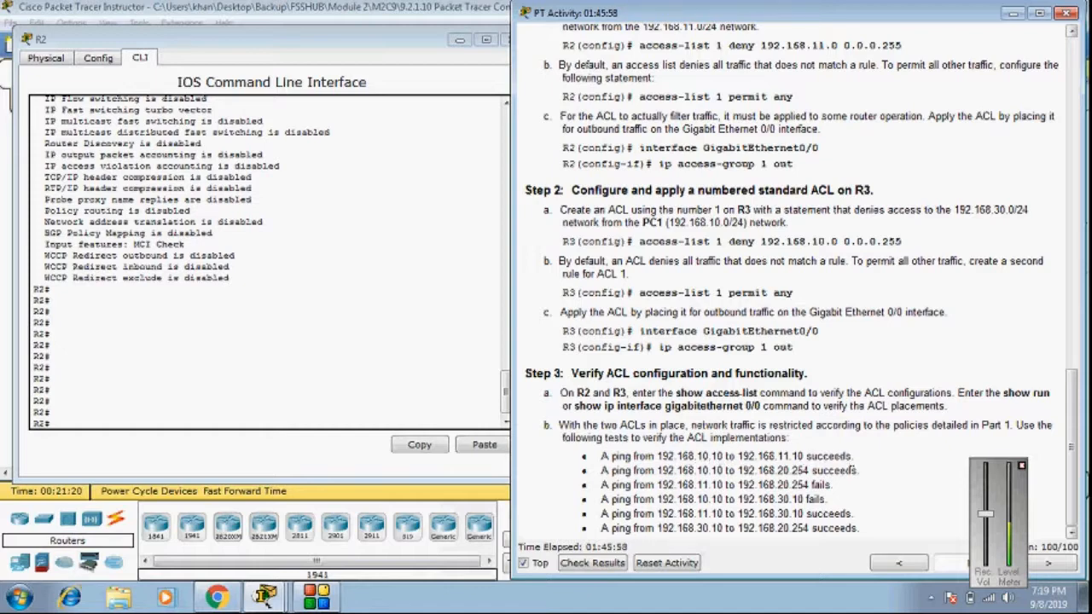
{"action": "left_click_drag", "start_coordinate": [851, 457], "coordinate": [601, 457]}
{"action": "left_click", "coordinate": [427, 40]}
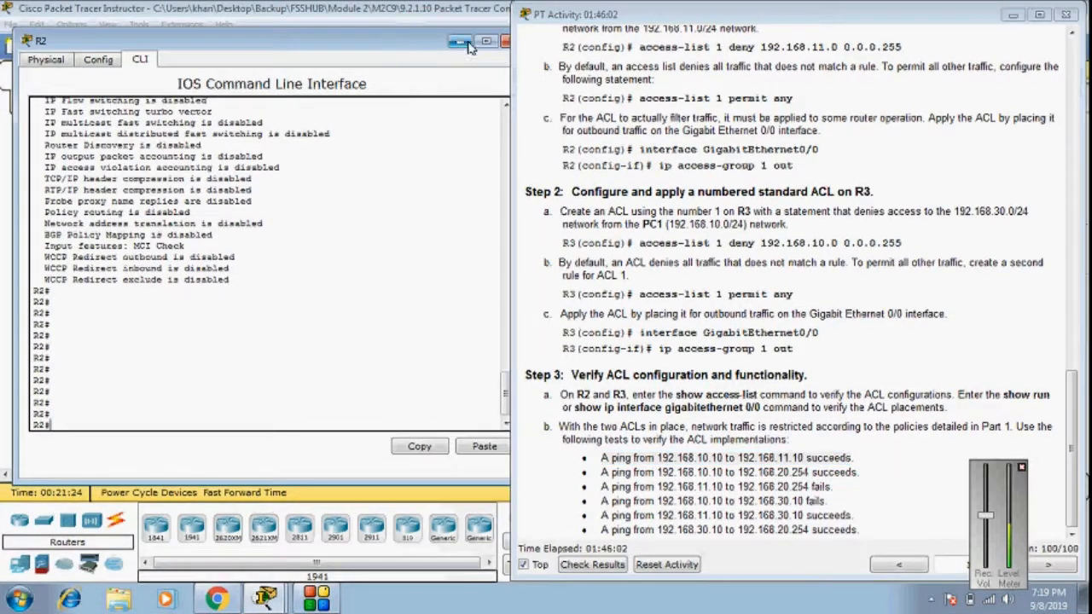
{"action": "left_click", "coordinate": [504, 42]}
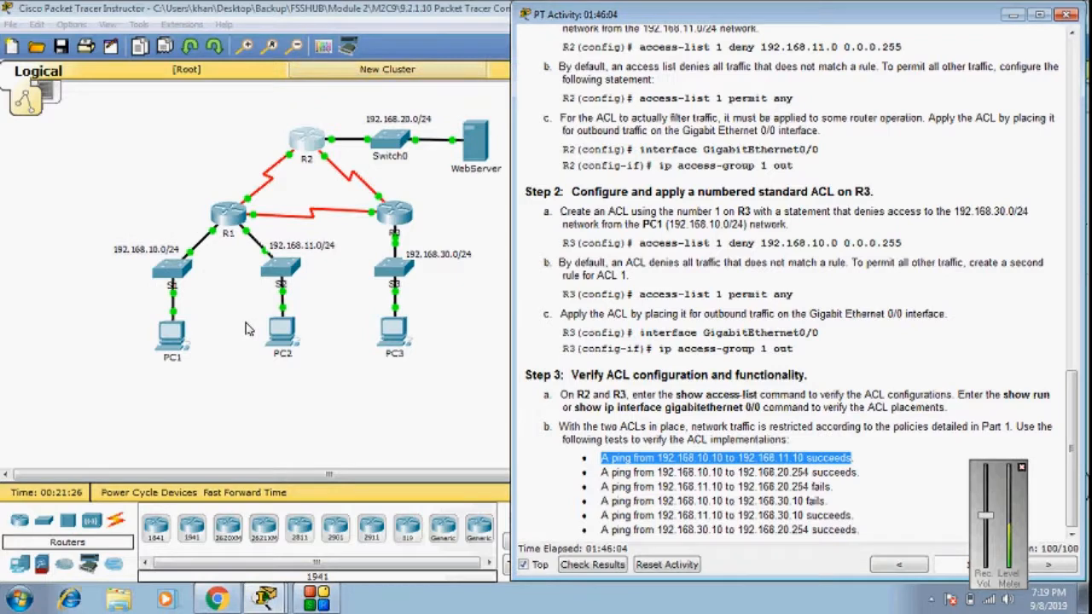
Step: Open PC1's command prompt and arrange it beside the activity instructions with the Step 3 ping tests in view
{"action": "left_click", "coordinate": [174, 341]}
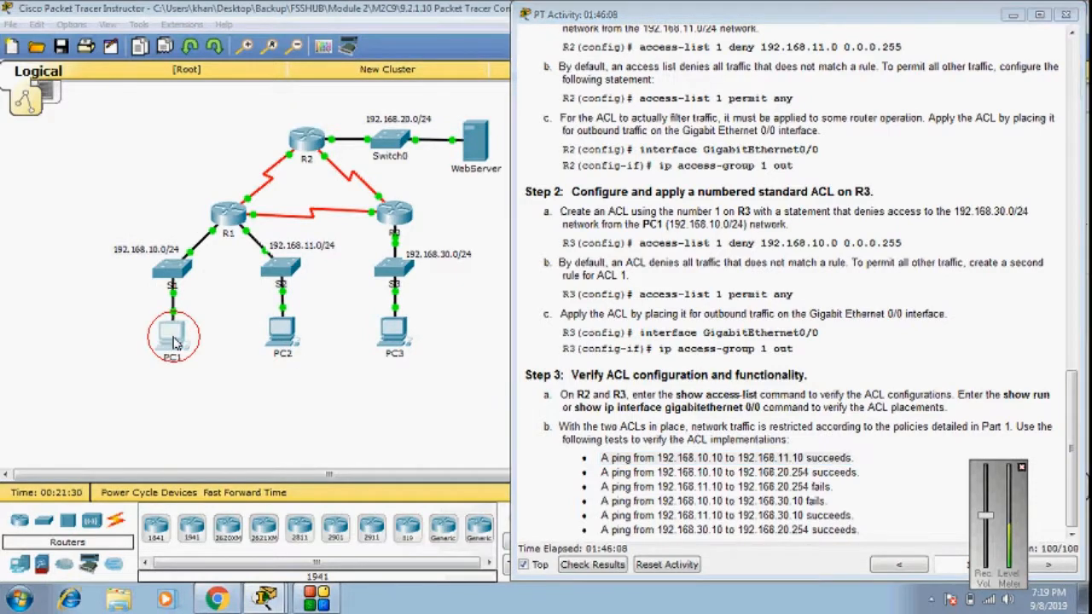
{"action": "left_click", "coordinate": [170, 348]}
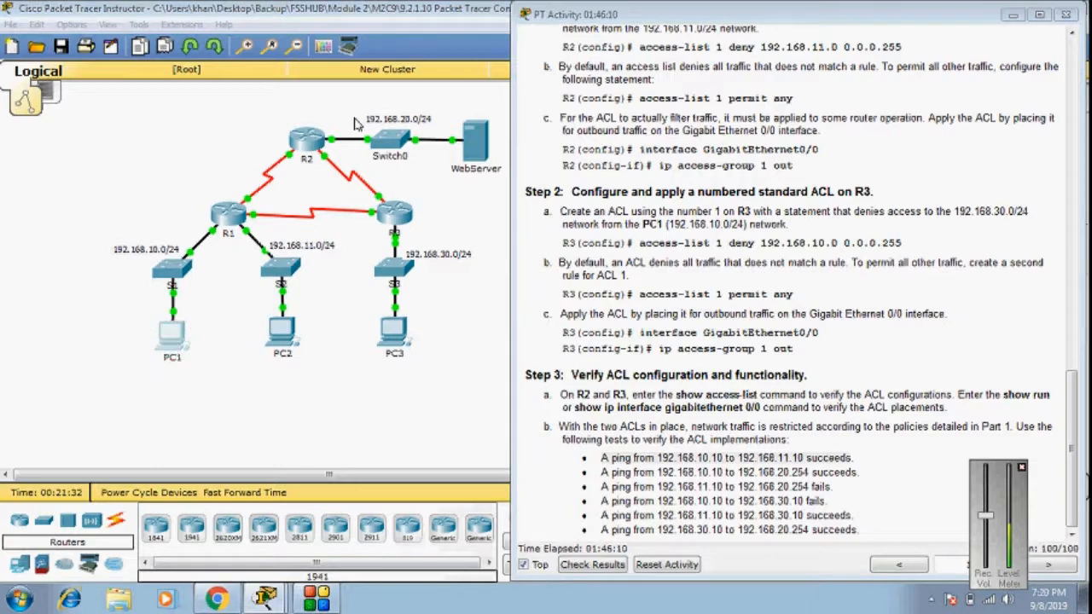
{"action": "left_click", "coordinate": [169, 334]}
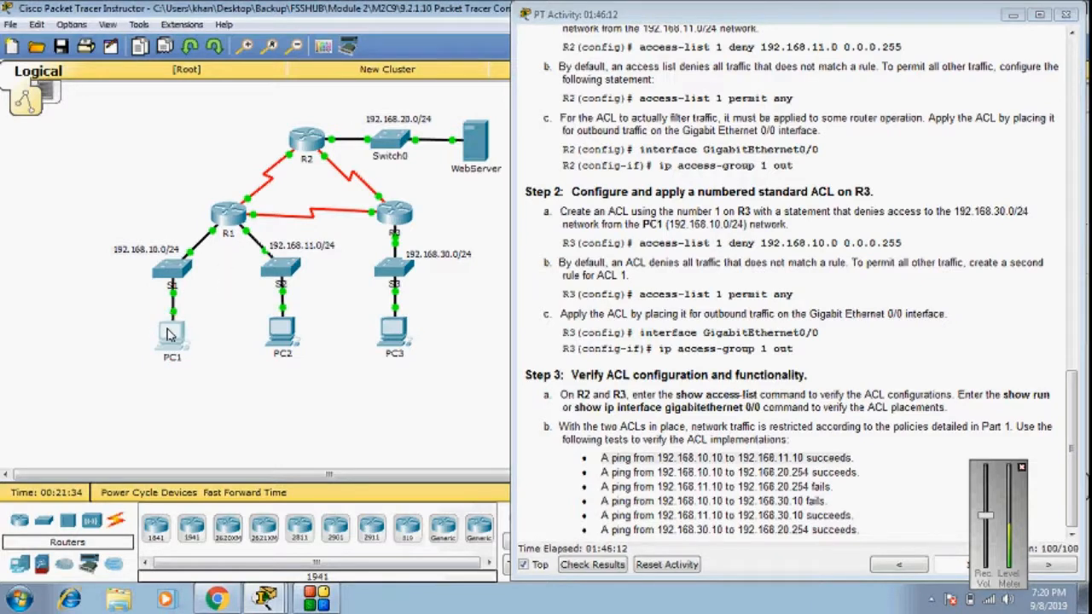
{"action": "left_click_drag", "start_coordinate": [715, 18], "coordinate": [589, 33]}
{"action": "left_click", "coordinate": [174, 340]}
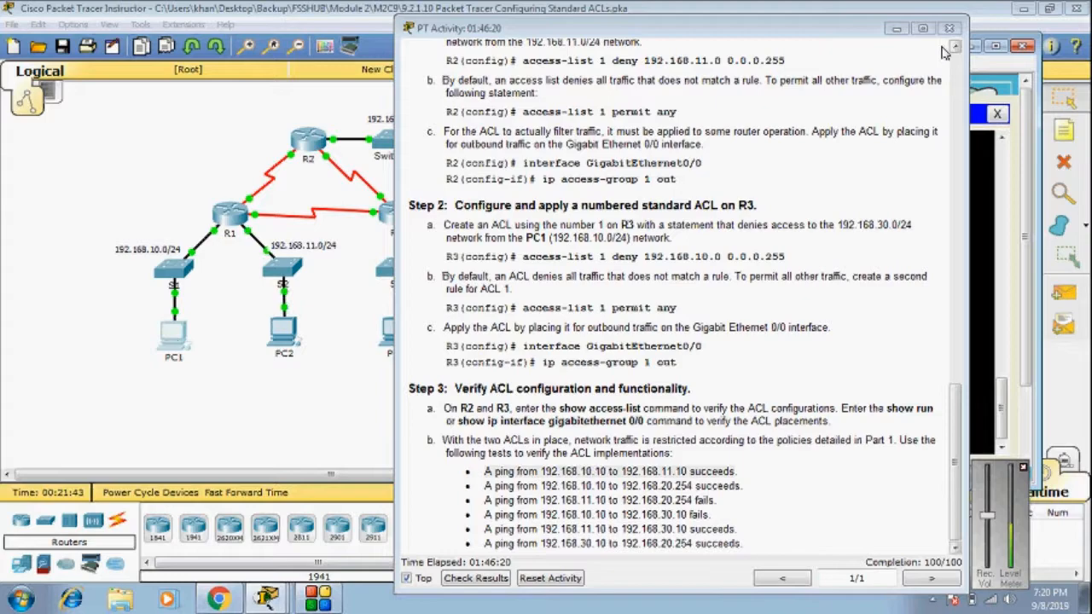
{"action": "left_click_drag", "start_coordinate": [820, 29], "coordinate": [861, 111]}
{"action": "left_click_drag", "start_coordinate": [832, 53], "coordinate": [316, 64]}
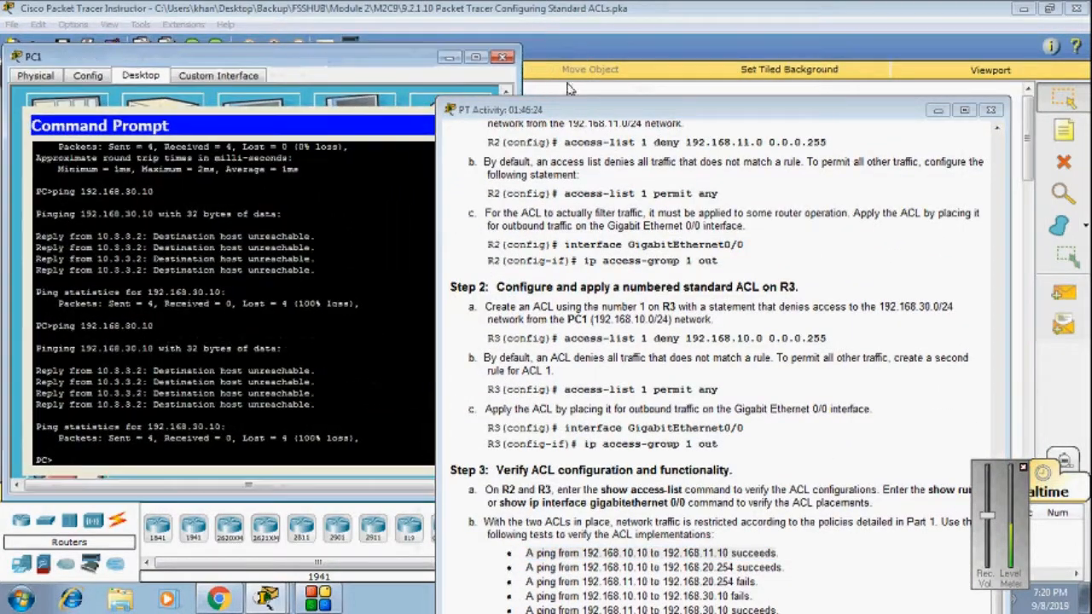
{"action": "left_click_drag", "start_coordinate": [665, 109], "coordinate": [734, 0]}
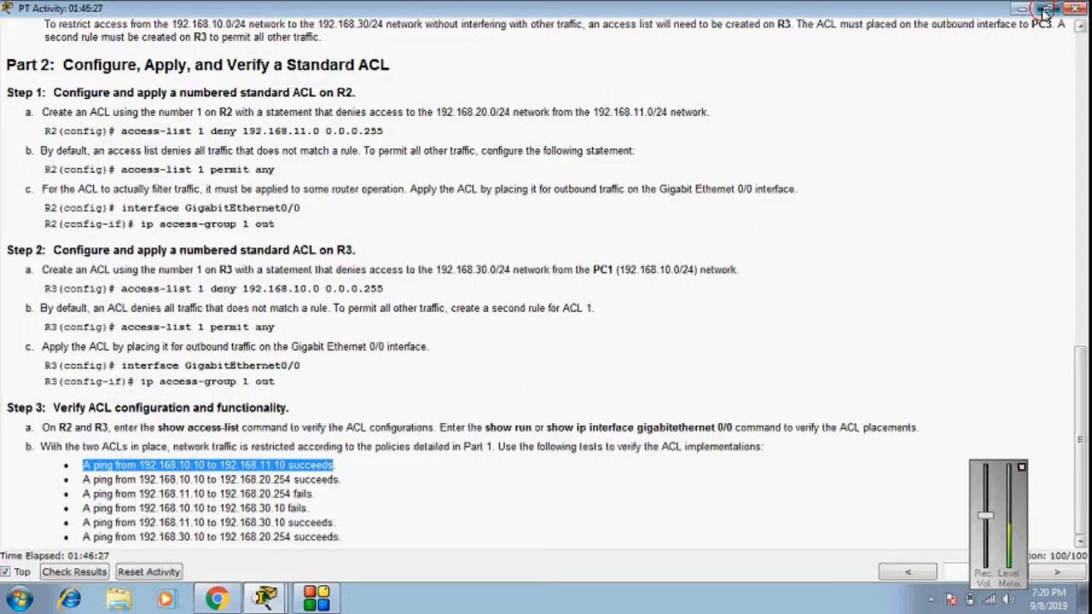
{"action": "left_click", "coordinate": [1047, 8]}
{"action": "left_click_drag", "start_coordinate": [708, 113], "coordinate": [785, 48]}
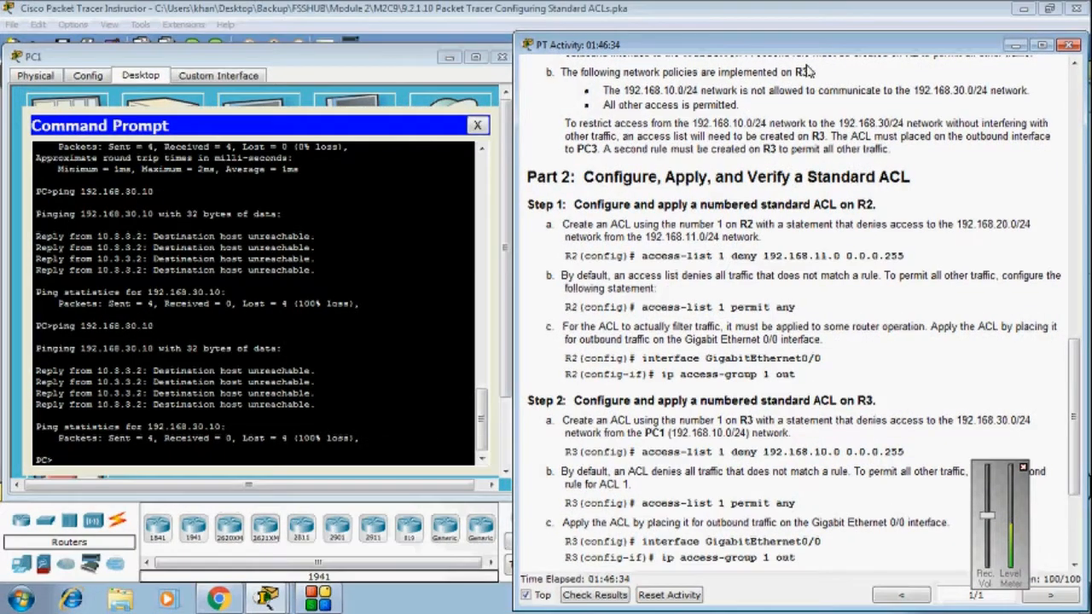
{"action": "left_click_drag", "start_coordinate": [832, 45], "coordinate": [837, 18]}
{"action": "left_click_drag", "start_coordinate": [1077, 351], "coordinate": [1091, 447]}
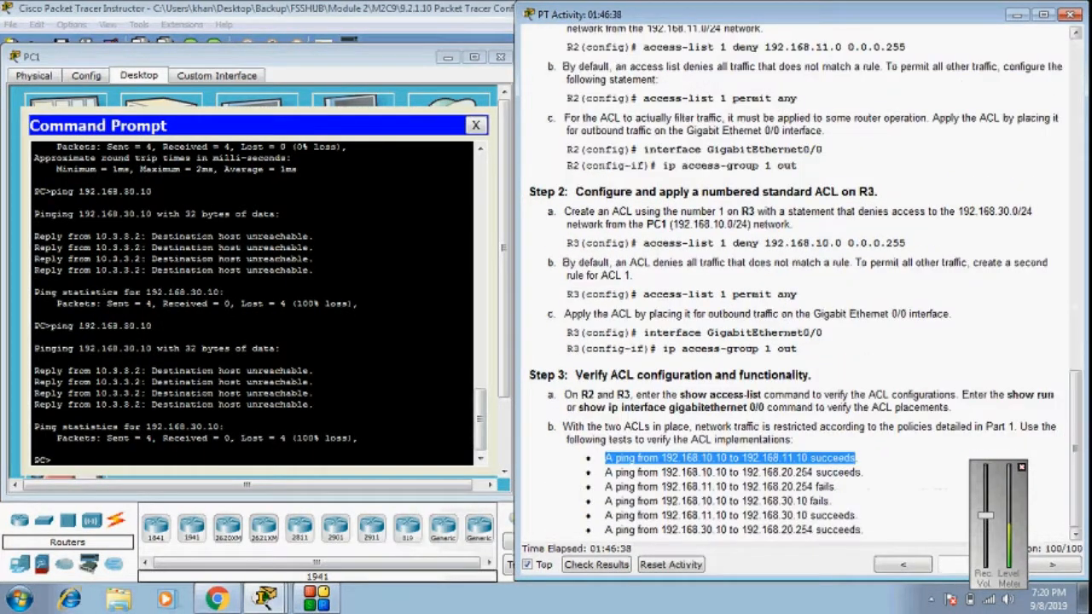
Step: Ping 192.168.11.10 and 192.168.20.254 from PC1's command prompt
{"action": "left_click", "coordinate": [201, 433]}
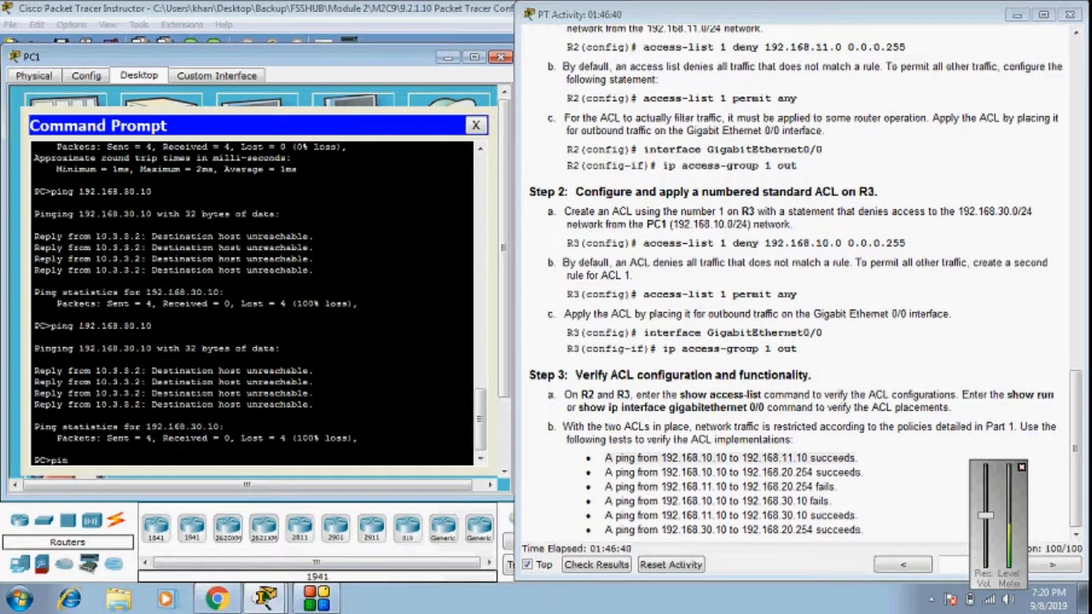
{"action": "type", "text": "ping 192.168.11.10"}
{"action": "key", "text": "Return"}
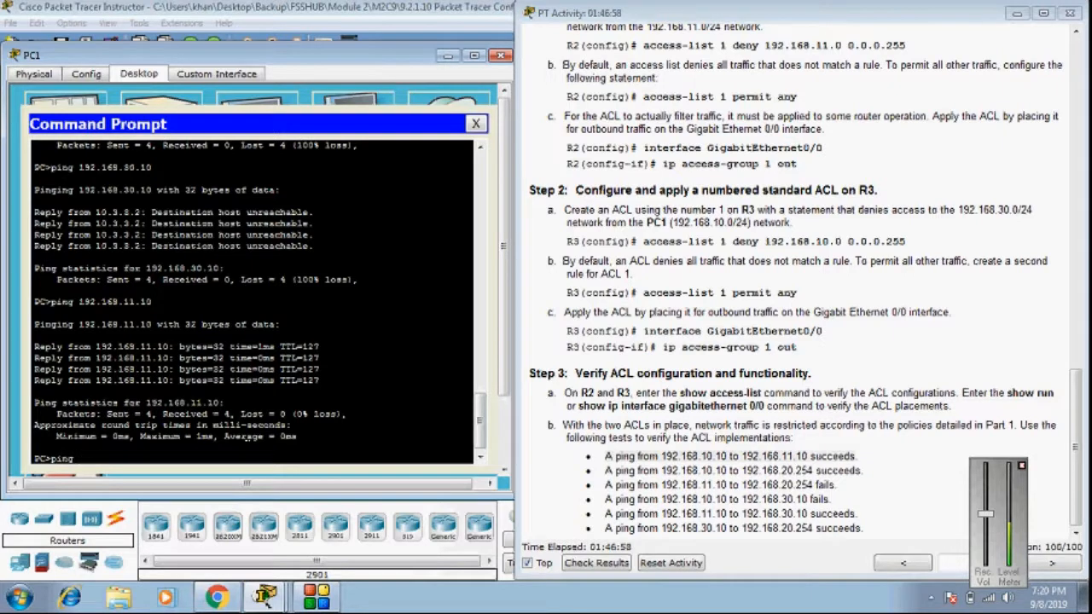
{"action": "type", "text": ".16"}
{"action": "type", "text": "20.254"}
{"action": "key", "text": "Return"}
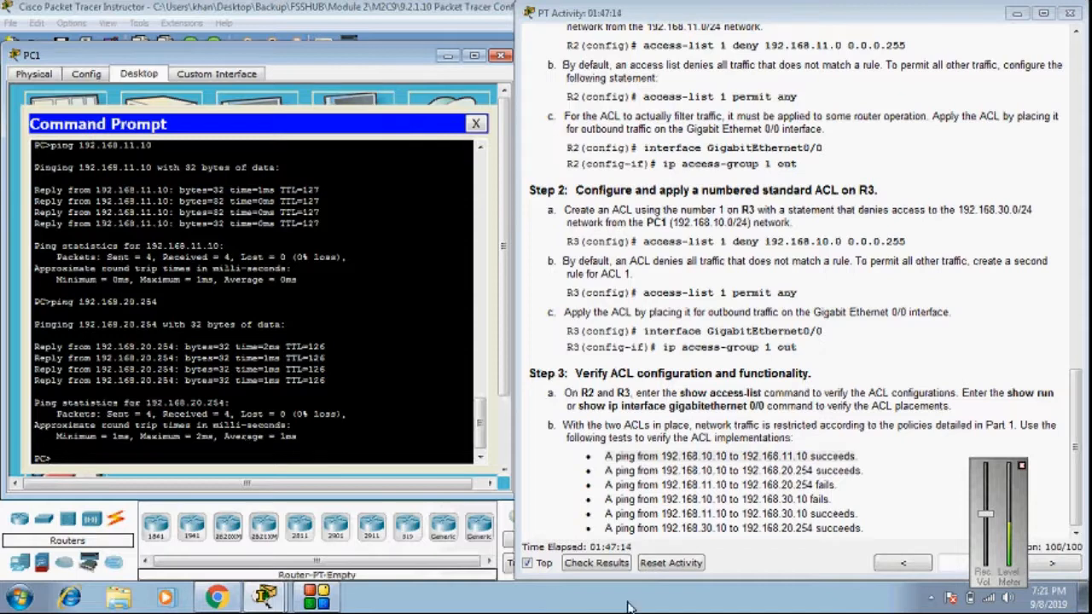
Step: Switch from PC1 to PC2's command prompt and ping 192.168.20.254 for the third verification test
{"action": "left_click_drag", "start_coordinate": [605, 486], "coordinate": [838, 487]}
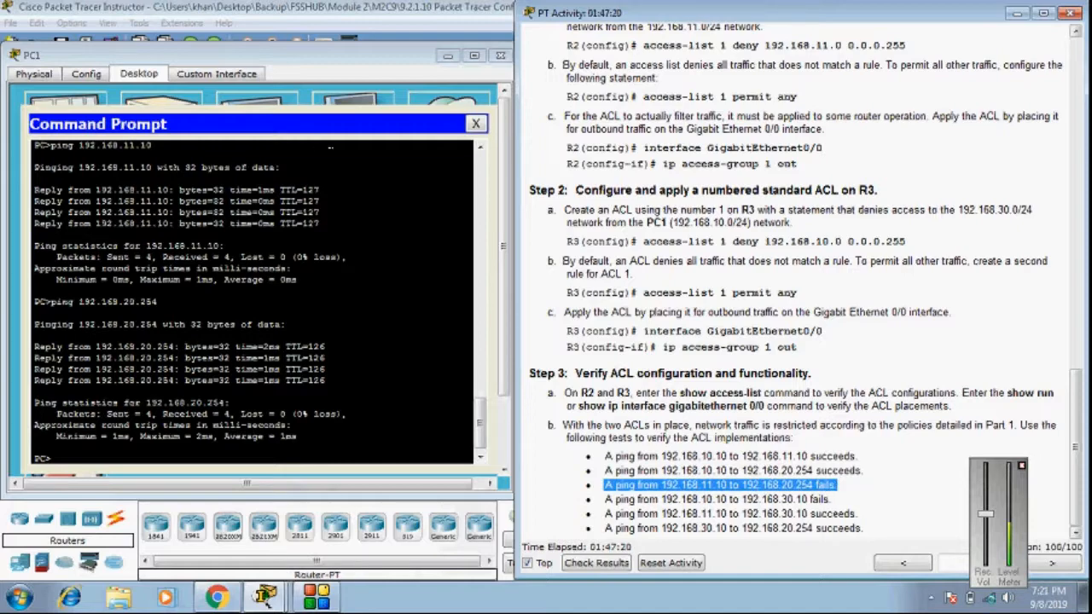
{"action": "left_click", "coordinate": [475, 123]}
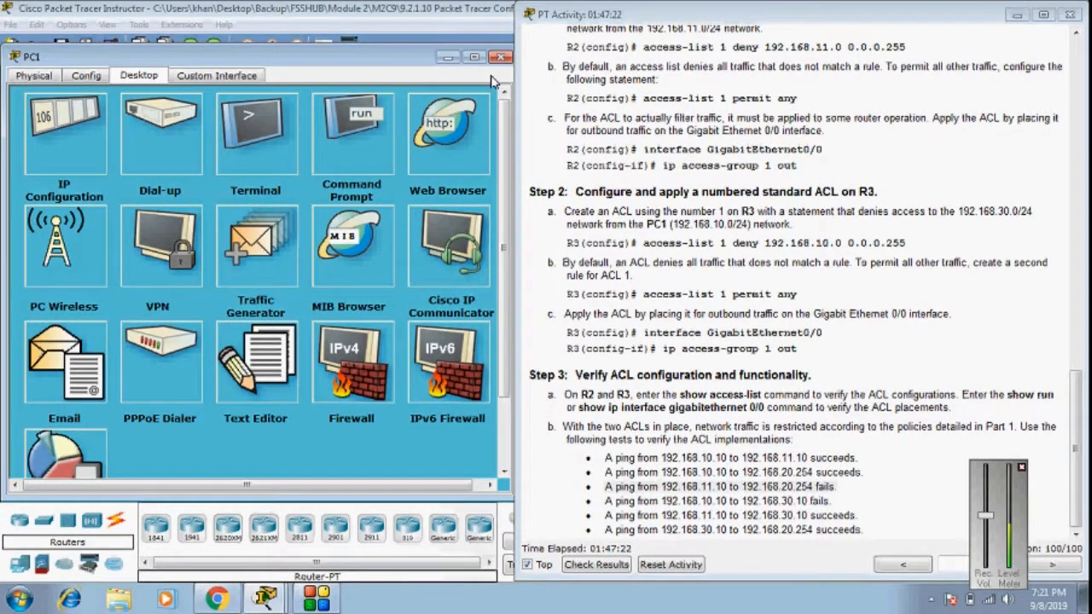
{"action": "left_click", "coordinate": [501, 55]}
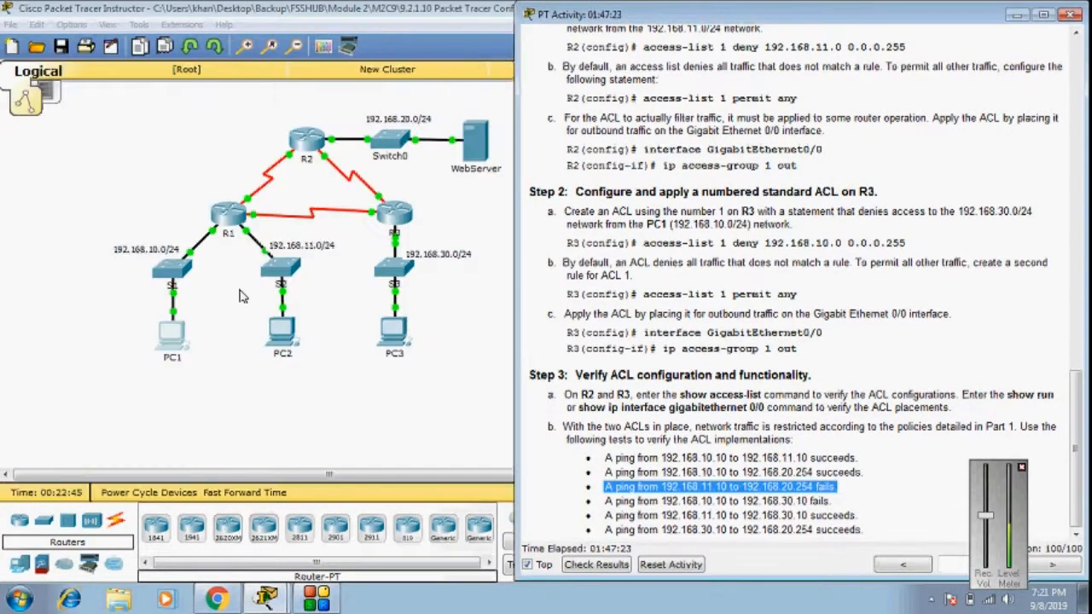
{"action": "left_click", "coordinate": [284, 331]}
{"action": "left_click_drag", "start_coordinate": [450, 109], "coordinate": [173, 78]}
{"action": "left_click", "coordinate": [354, 163]}
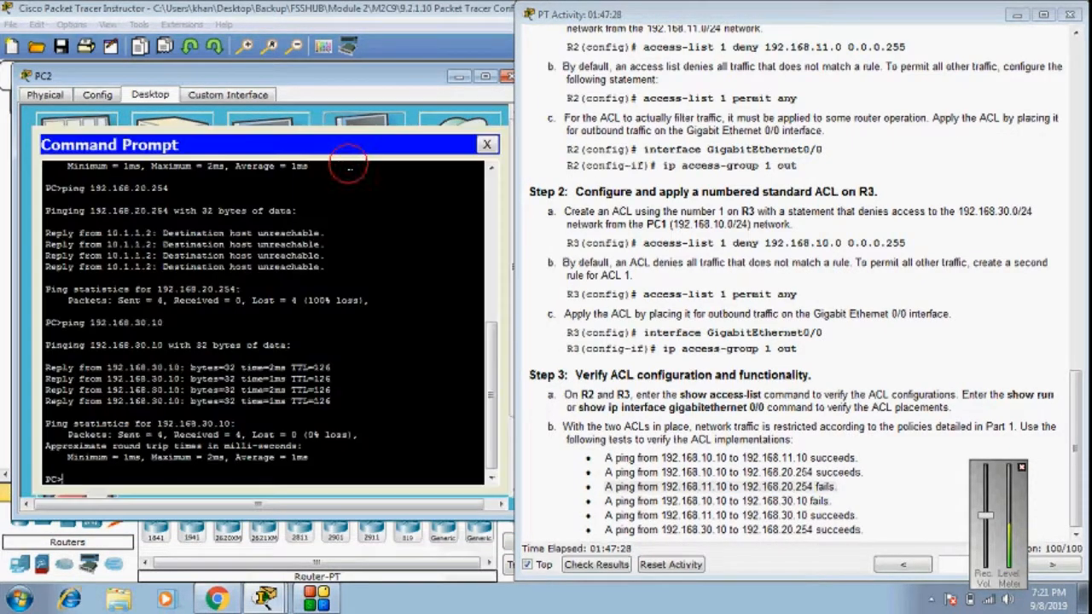
{"action": "type", "text": "ping 192.168.20.254"}
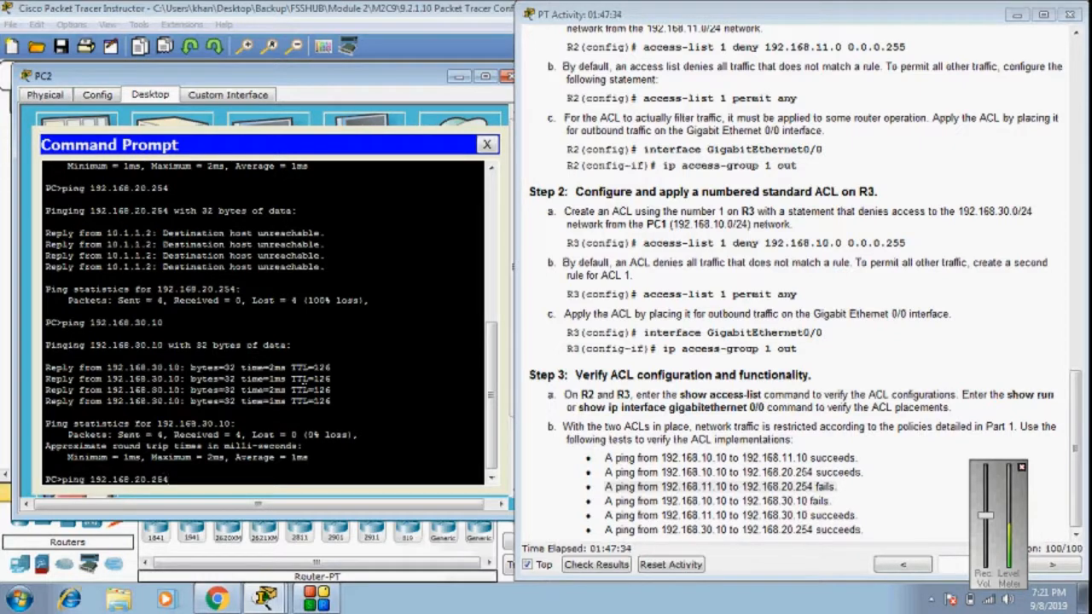
{"action": "key", "text": "Return"}
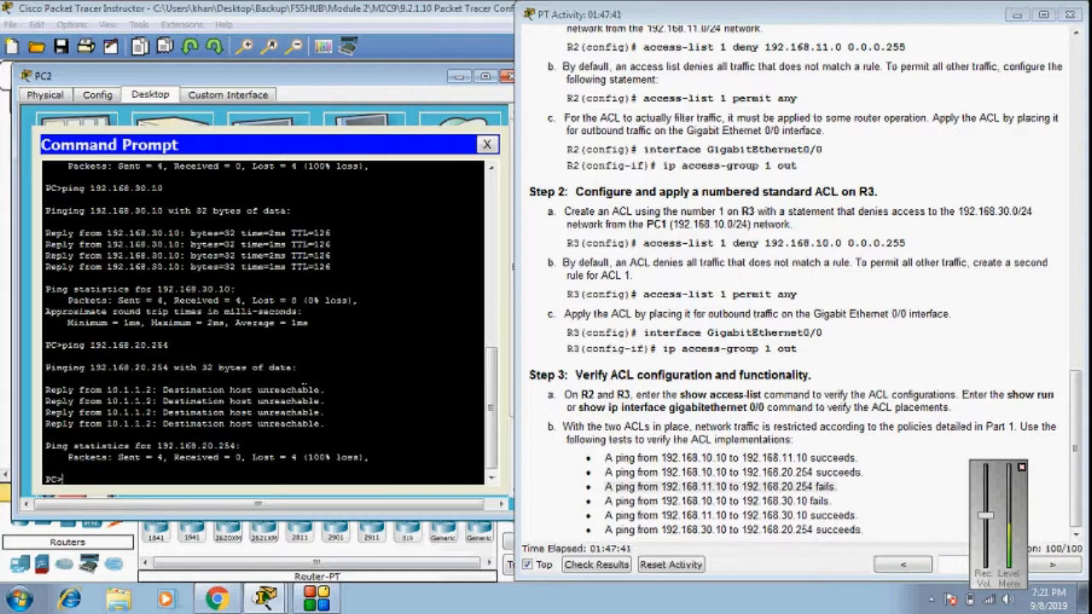
Step: Switch from PC2 to PC1's command prompt and ping 192.168.30.10 for the fourth verification test
{"action": "left_click", "coordinate": [507, 76]}
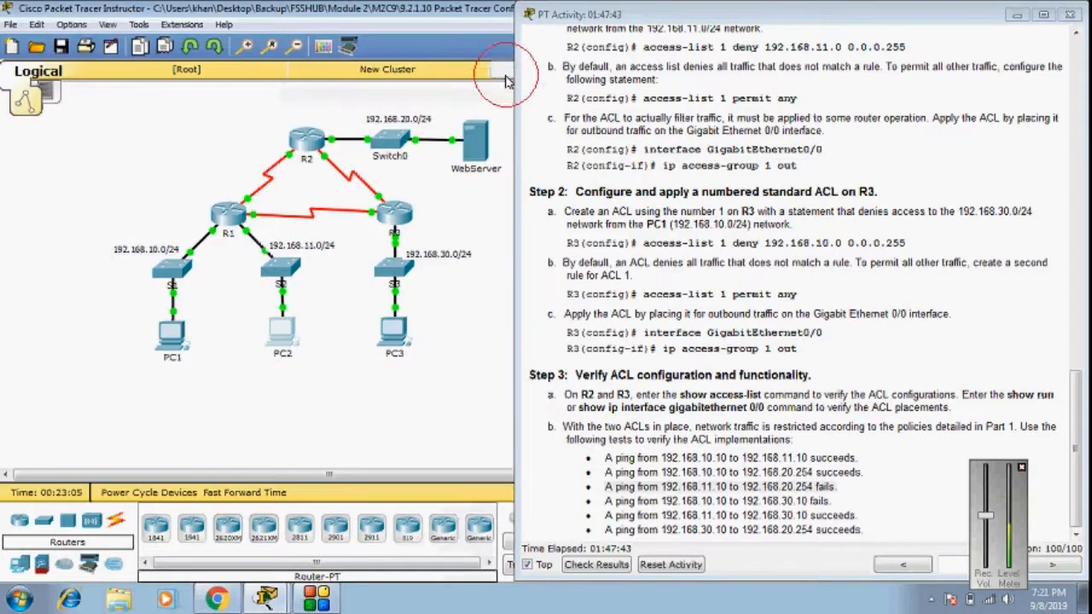
{"action": "left_click", "coordinate": [162, 342]}
{"action": "left_click_drag", "start_coordinate": [426, 109], "coordinate": [142, 93]}
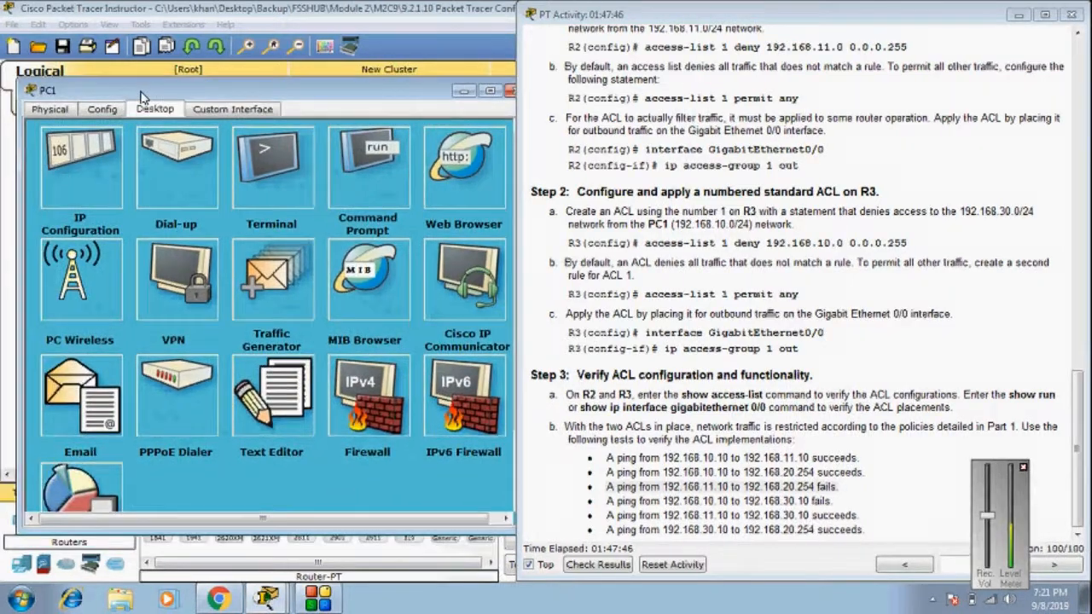
{"action": "left_click", "coordinate": [365, 168]}
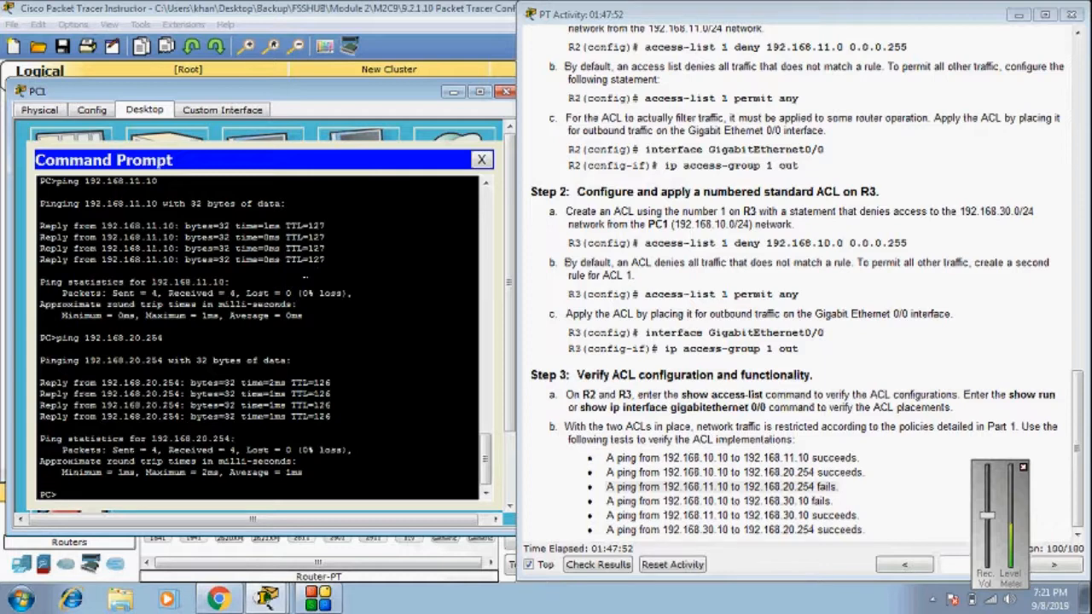
{"action": "key", "text": "Return"}
{"action": "key", "text": "Return"}
{"action": "key", "text": "Return"}
{"action": "type", "text": "ping 192.168.30.10"}
{"action": "key", "text": "Return"}
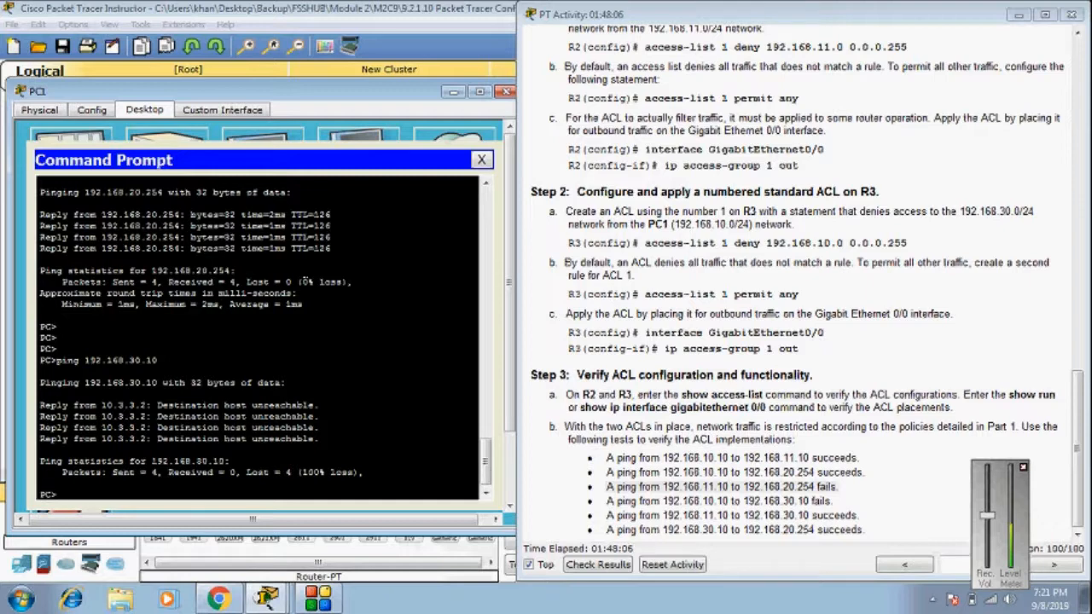
{"action": "key", "text": "Return"}
{"action": "key", "text": "Return"}
{"action": "key", "text": "Return"}
{"action": "key", "text": "Return"}
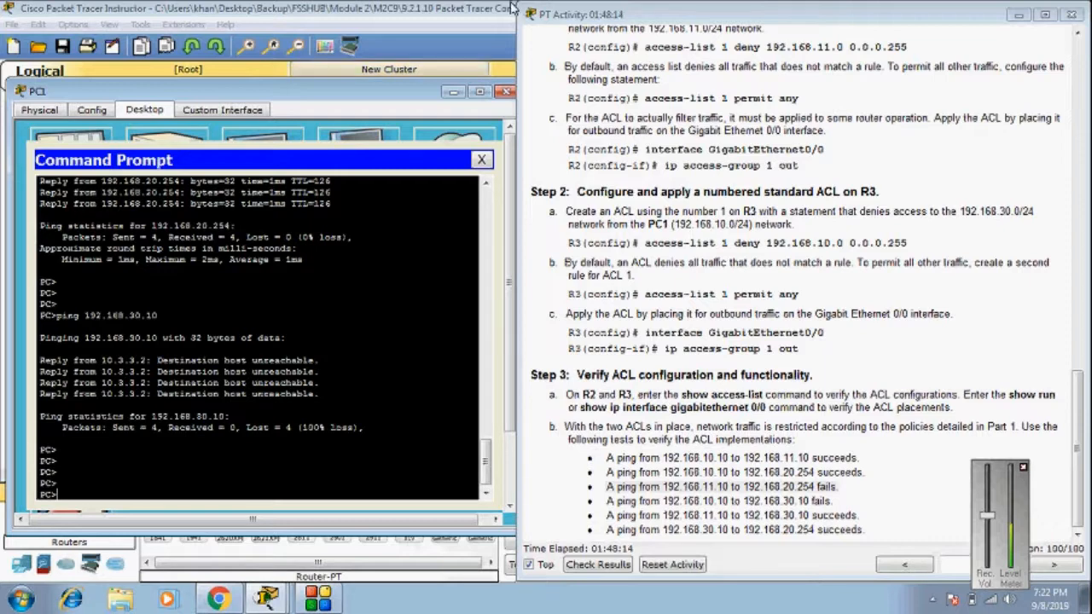
Step: Switch from PC1 to PC2's command prompt and ping 192.168.30.10 for the fifth verification test
{"action": "left_click", "coordinate": [507, 91]}
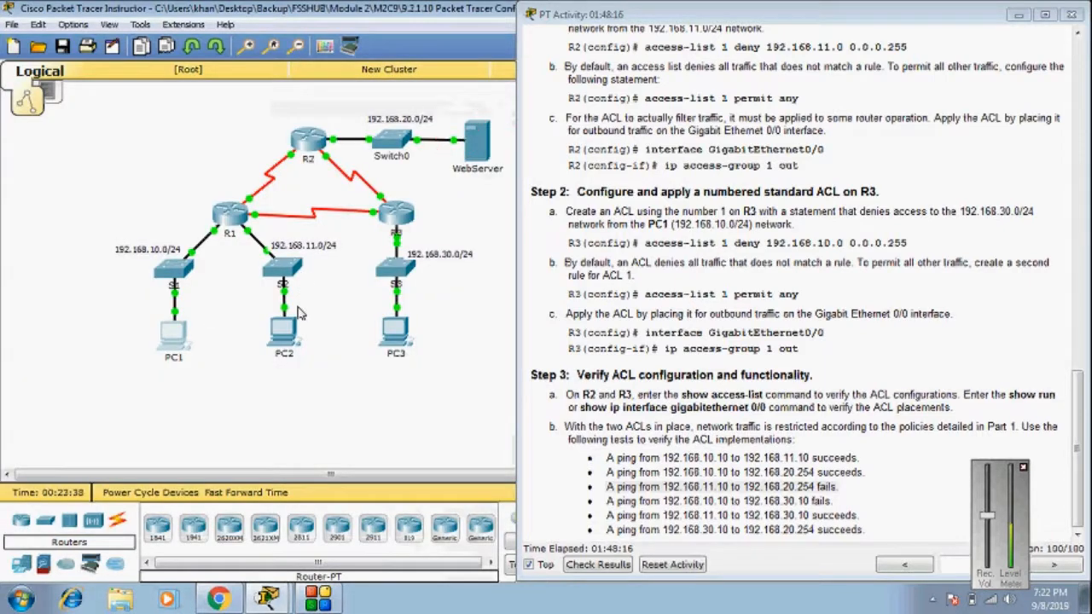
{"action": "left_click", "coordinate": [285, 328]}
{"action": "left_click_drag", "start_coordinate": [434, 108], "coordinate": [152, 95]}
{"action": "left_click", "coordinate": [341, 185]}
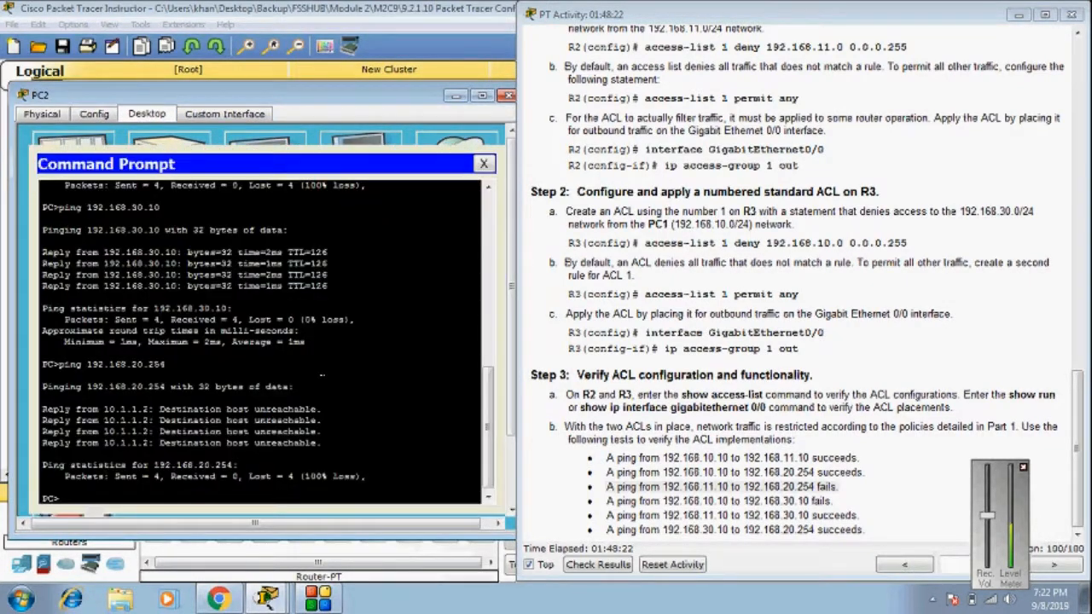
{"action": "type", "text": "ping 192.168.30"}
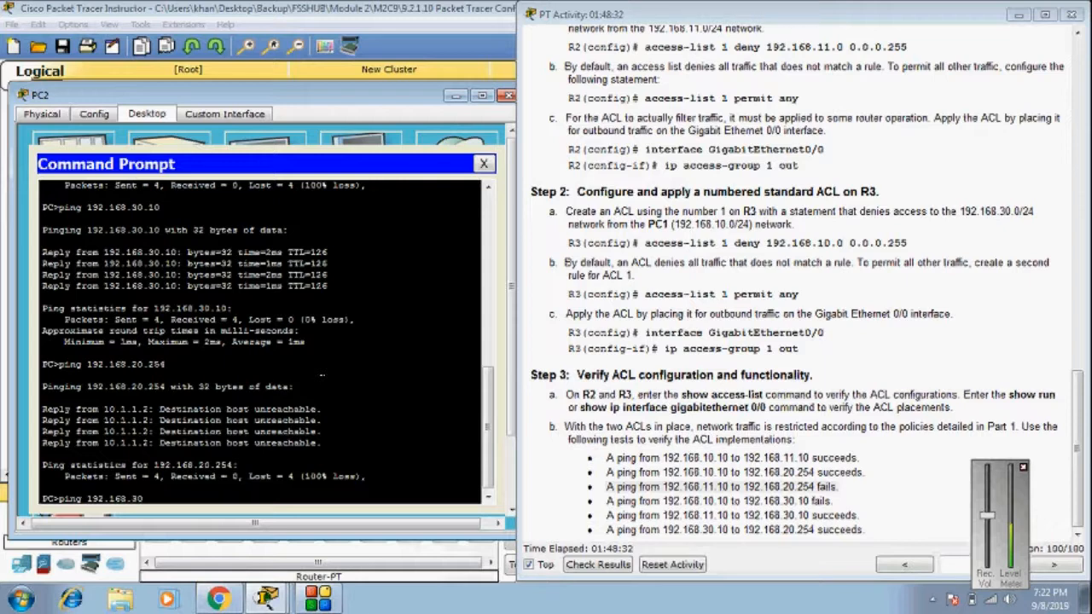
{"action": "type", "text": ".10"}
{"action": "key", "text": "Return"}
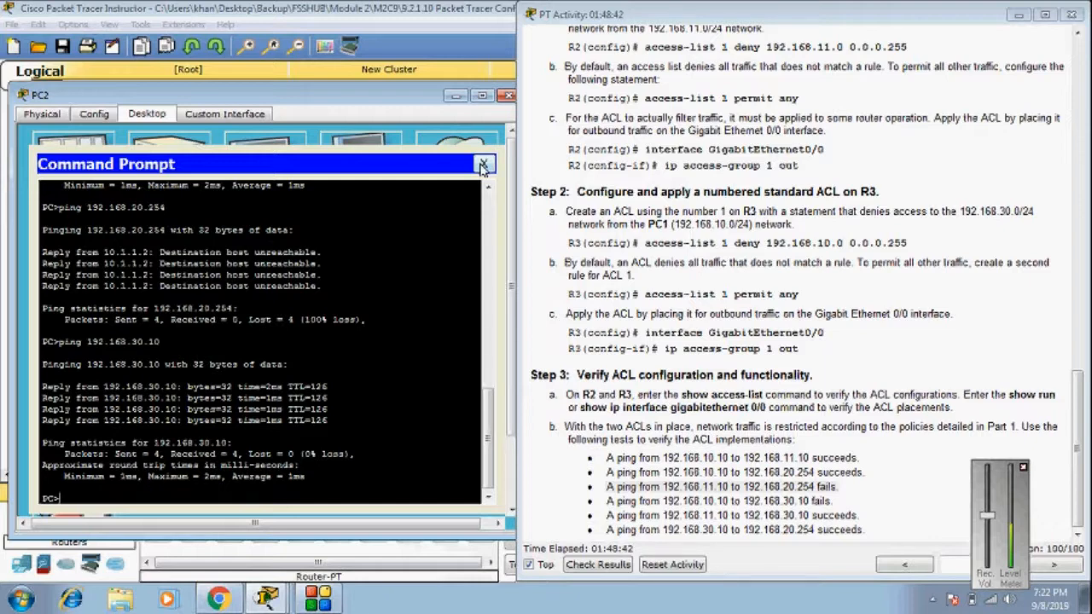
Step: Switch from PC2 to PC3's command prompt, ping 192.168.20.254 for the last verification test, and close PC3's window
{"action": "left_click", "coordinate": [483, 165]}
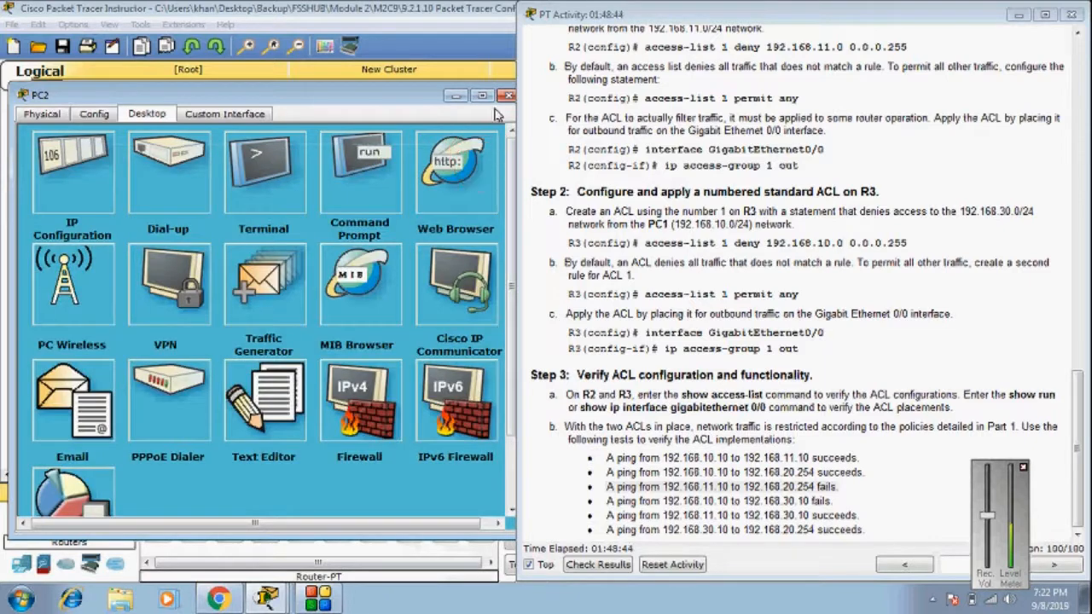
{"action": "left_click", "coordinate": [508, 94]}
{"action": "left_click", "coordinate": [391, 330]}
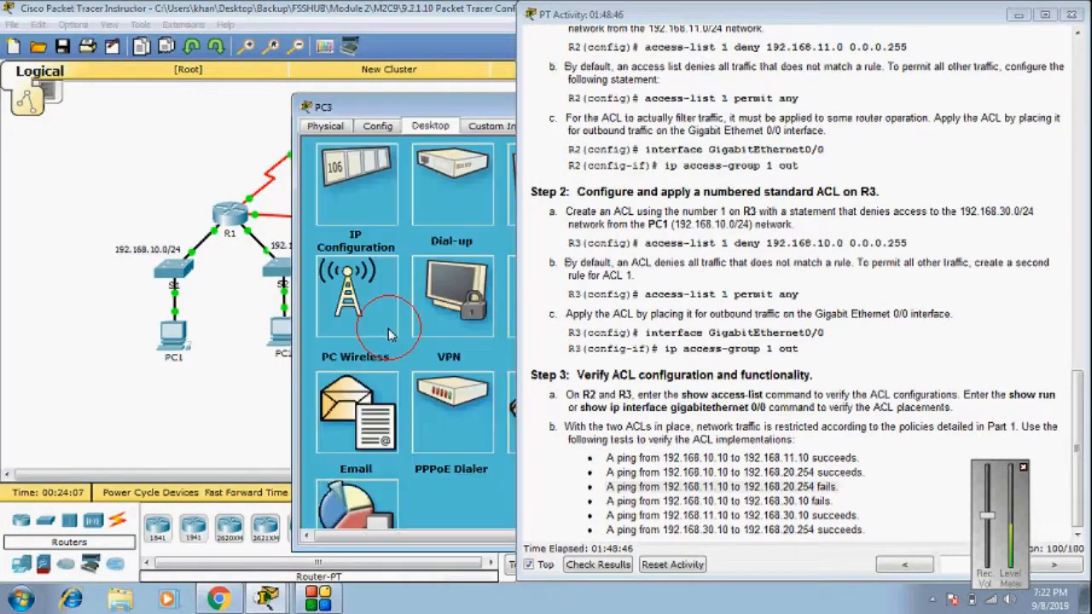
{"action": "left_click_drag", "start_coordinate": [418, 117], "coordinate": [130, 75]}
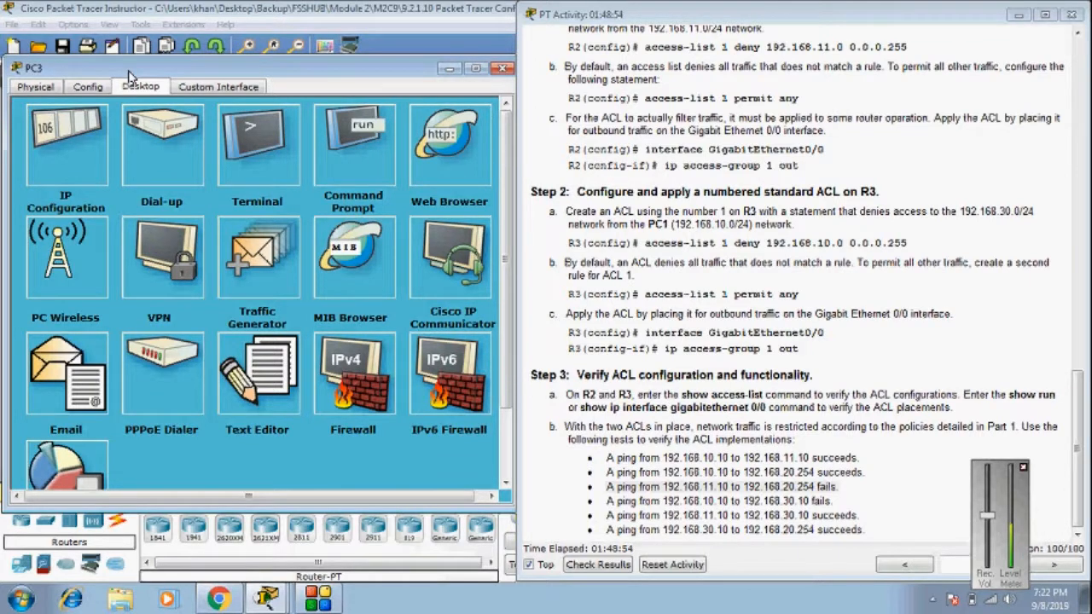
{"action": "left_click", "coordinate": [362, 166]}
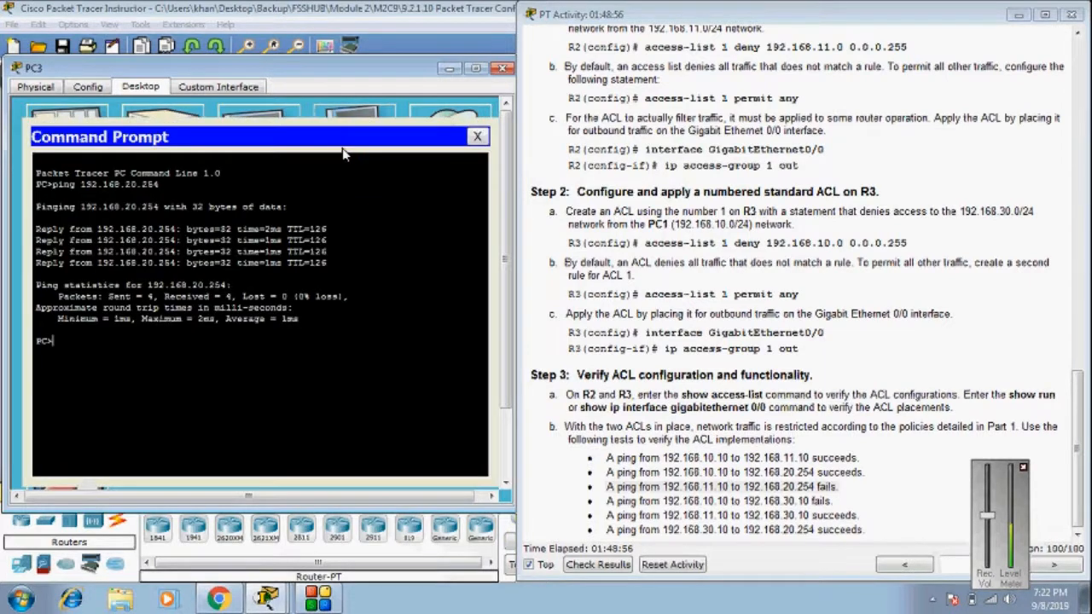
{"action": "key", "text": "Up"}
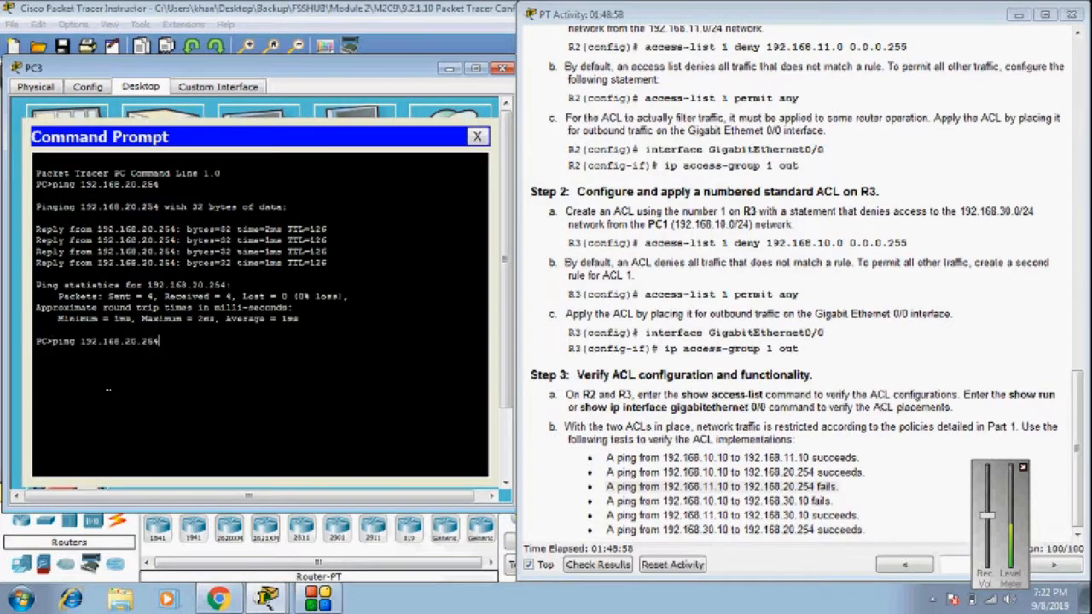
{"action": "key", "text": "Return"}
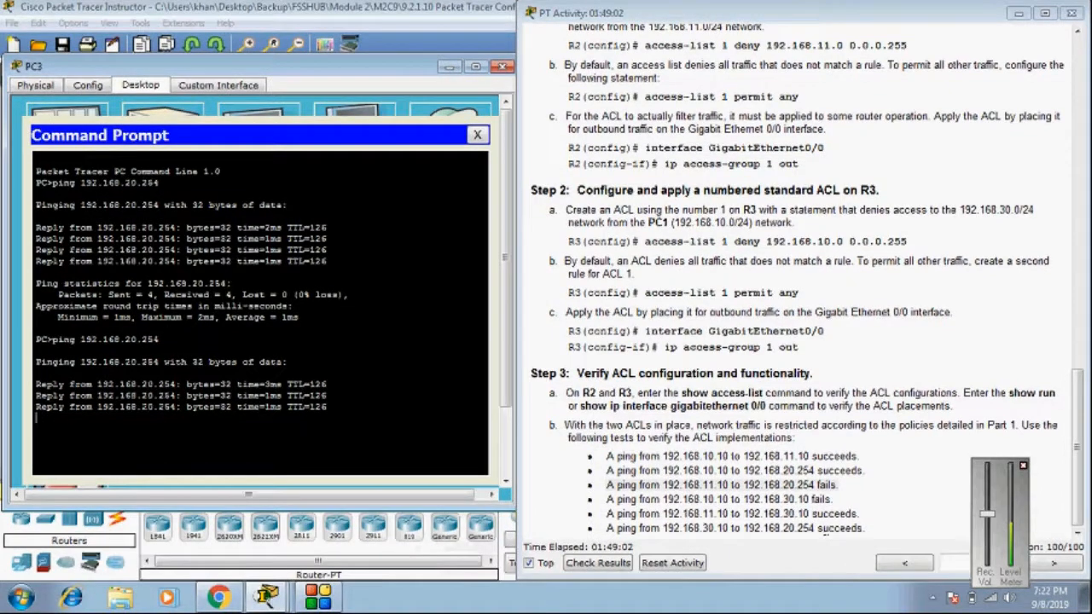
{"action": "left_click_drag", "start_coordinate": [817, 529], "coordinate": [864, 530]}
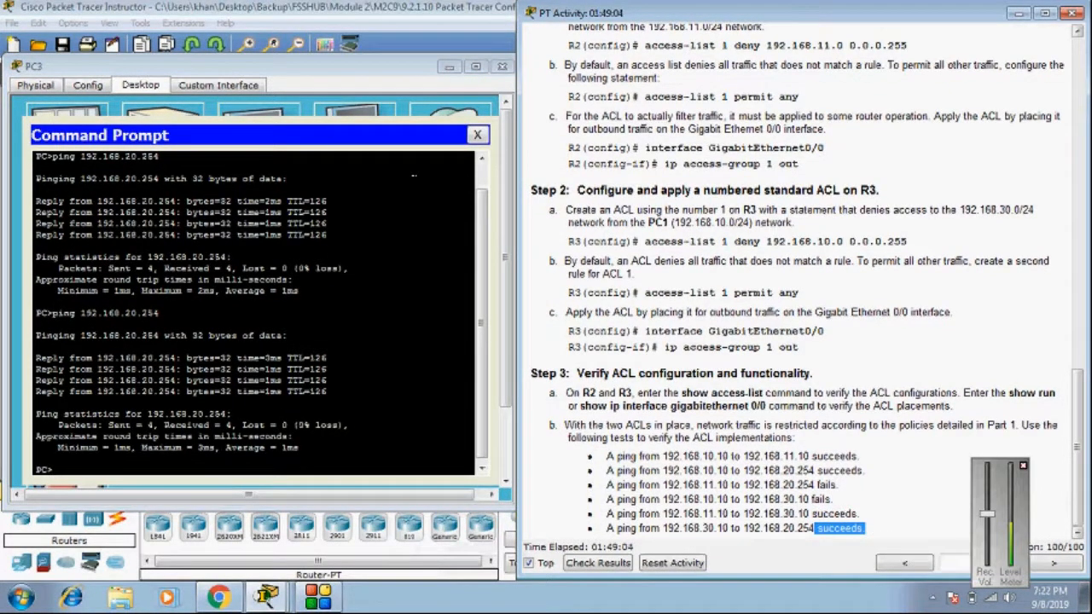
{"action": "left_click", "coordinate": [502, 68]}
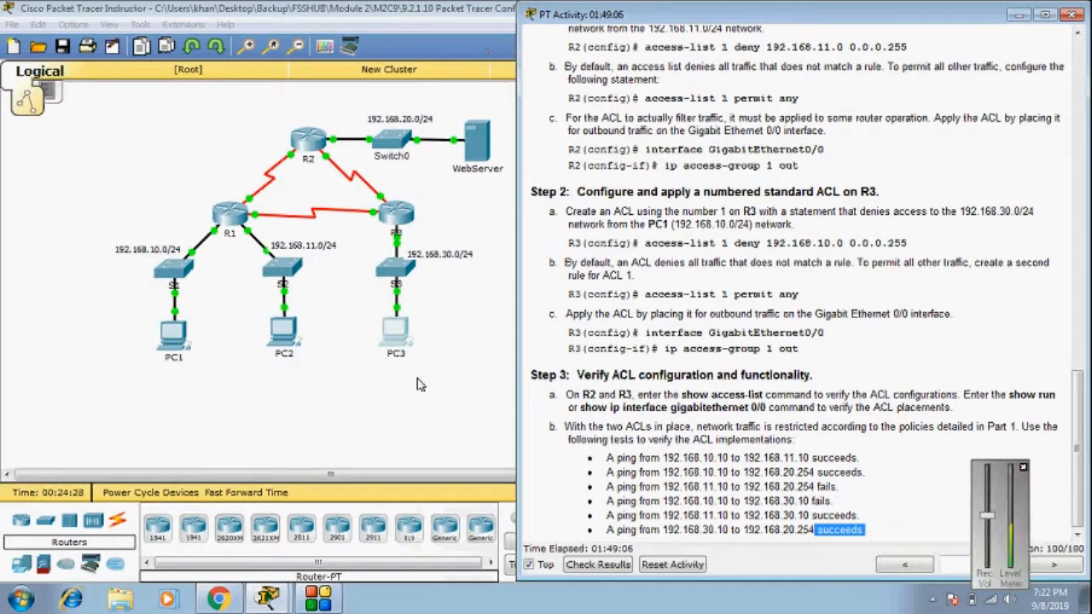
Step: Return to the addressing table and objectives at the beginning of the activity instructions
{"action": "left_click", "coordinate": [444, 384]}
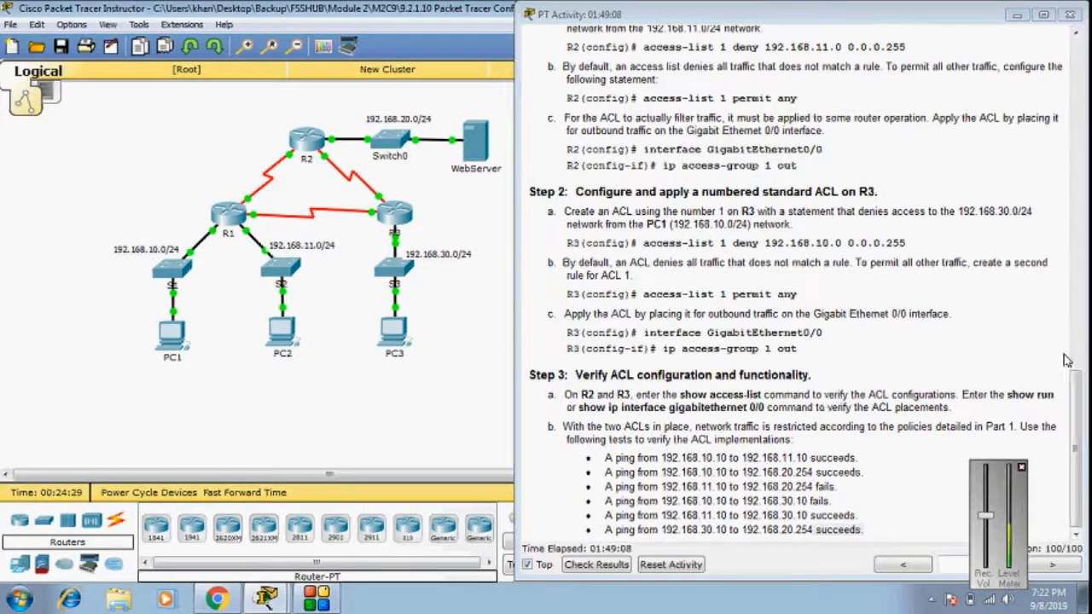
{"action": "left_click", "coordinate": [1082, 408]}
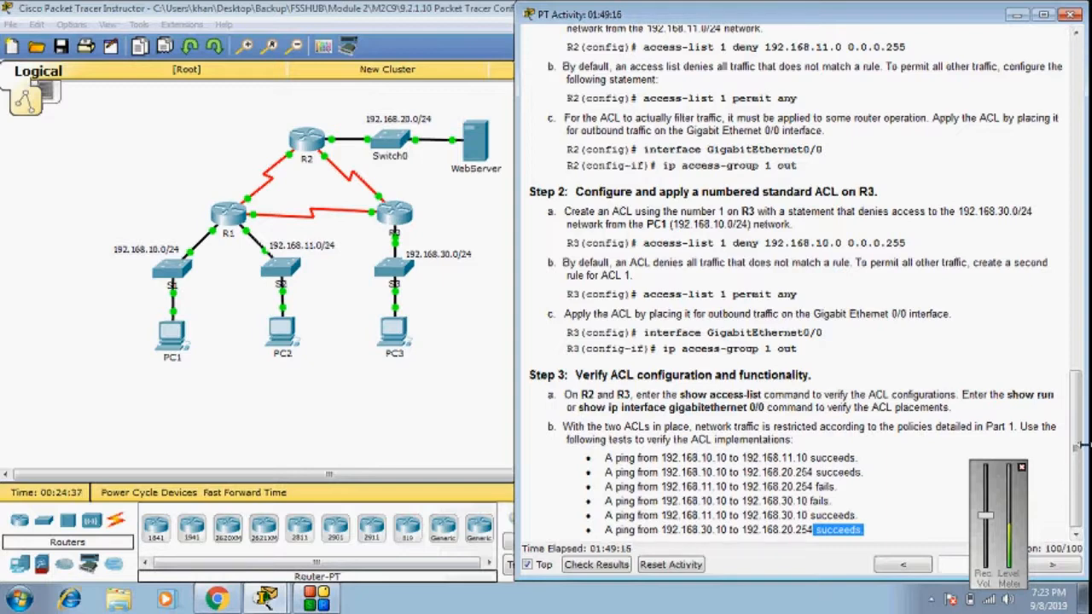
{"action": "left_click_drag", "start_coordinate": [1077, 451], "coordinate": [1077, 107]}
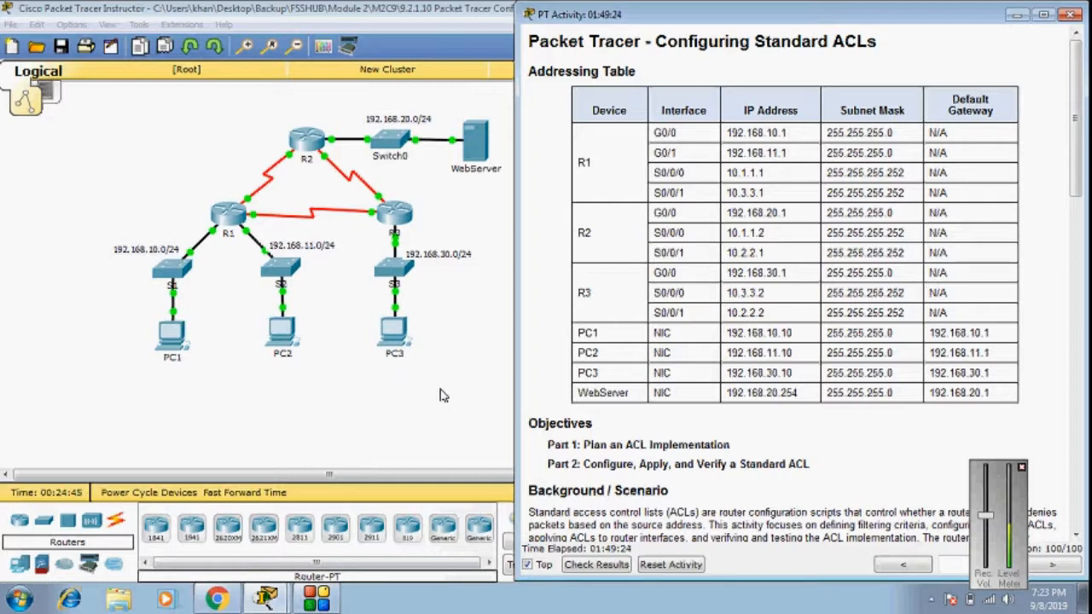
{"action": "left_click", "coordinate": [324, 595]}
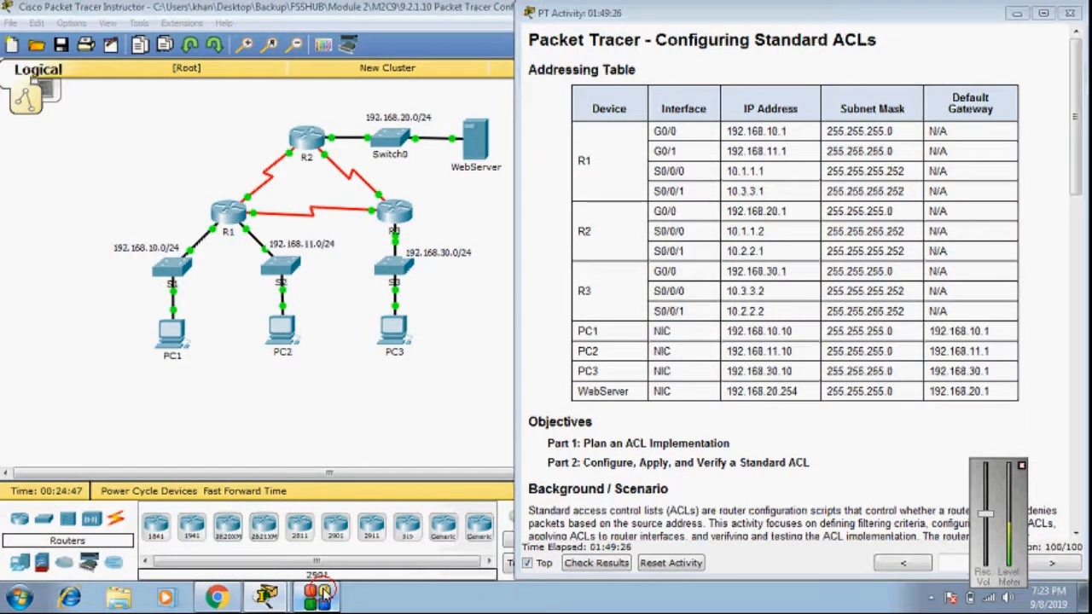